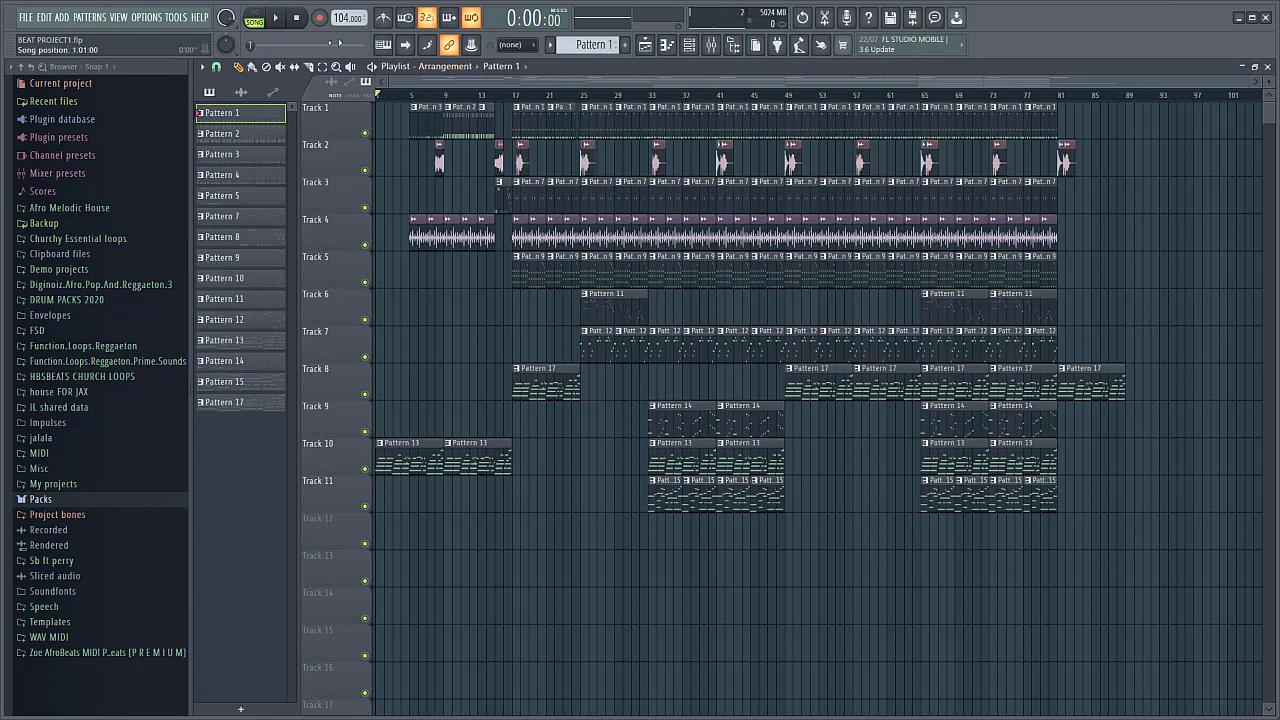
{"action": "right_click", "coordinate": [340, 17]}
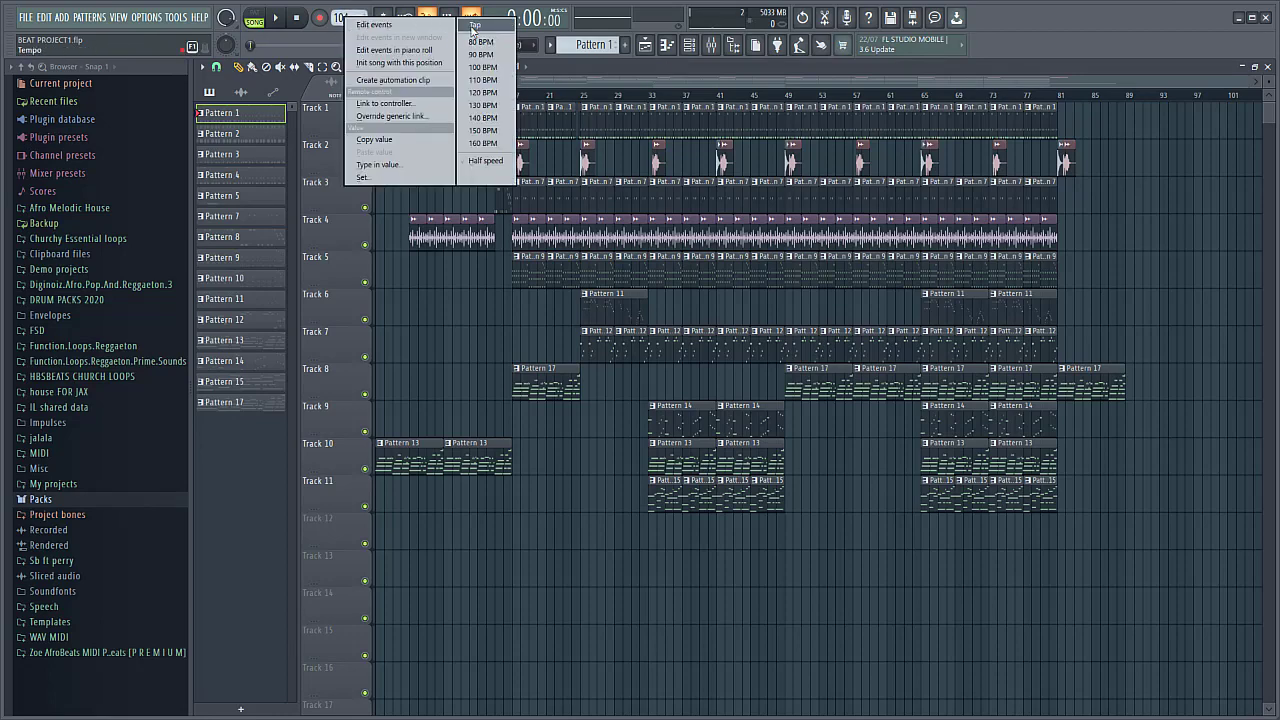
{"action": "left_click", "coordinate": [365, 177]}
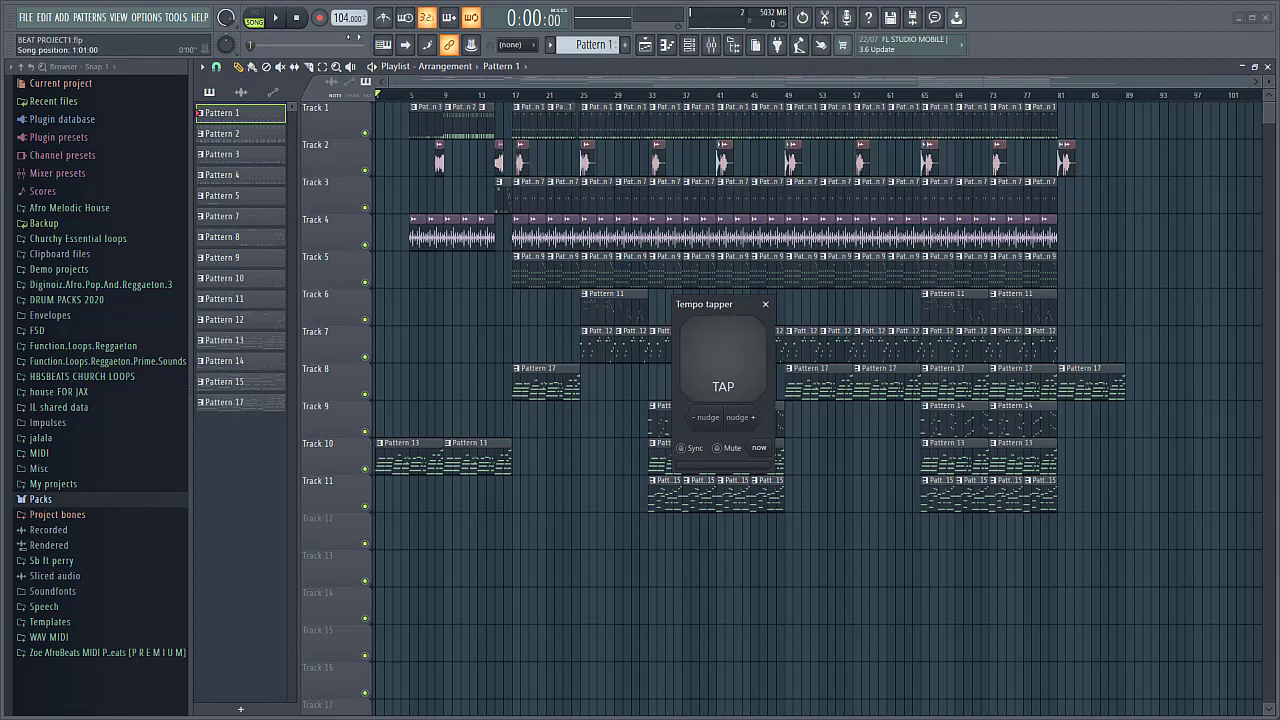
{"action": "left_click", "coordinate": [765, 305]}
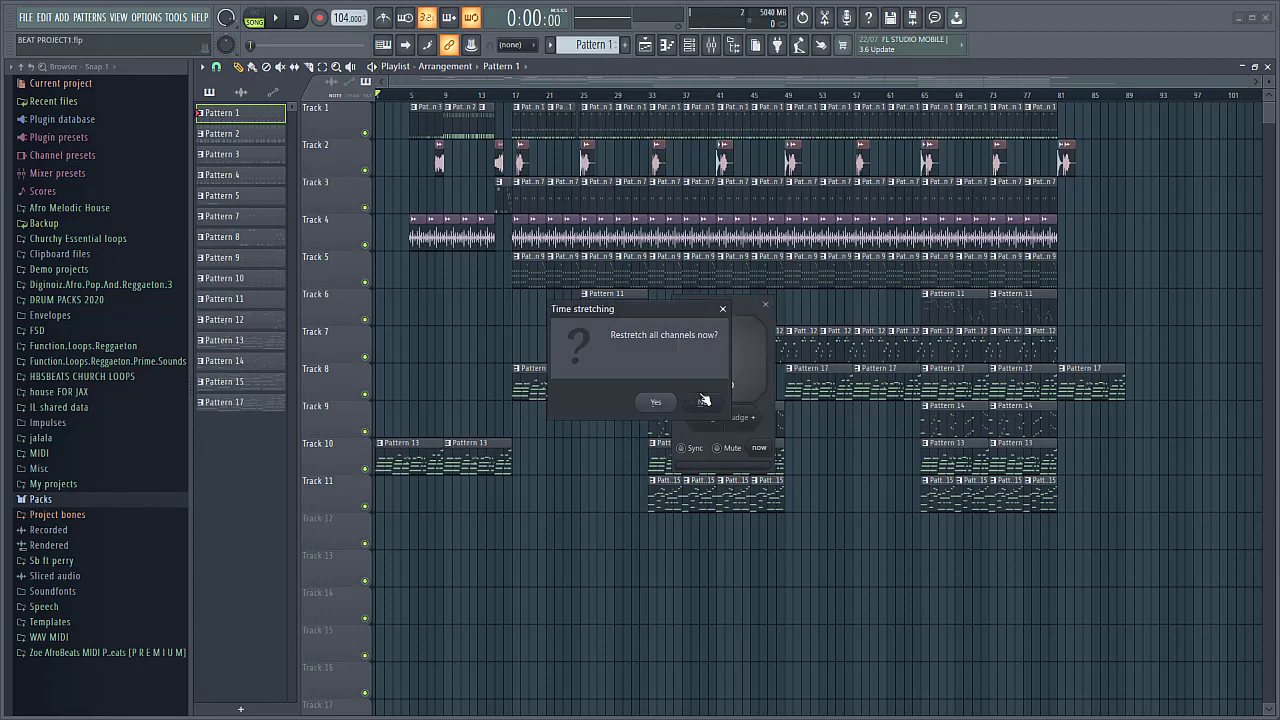
{"action": "left_click", "coordinate": [701, 404]}
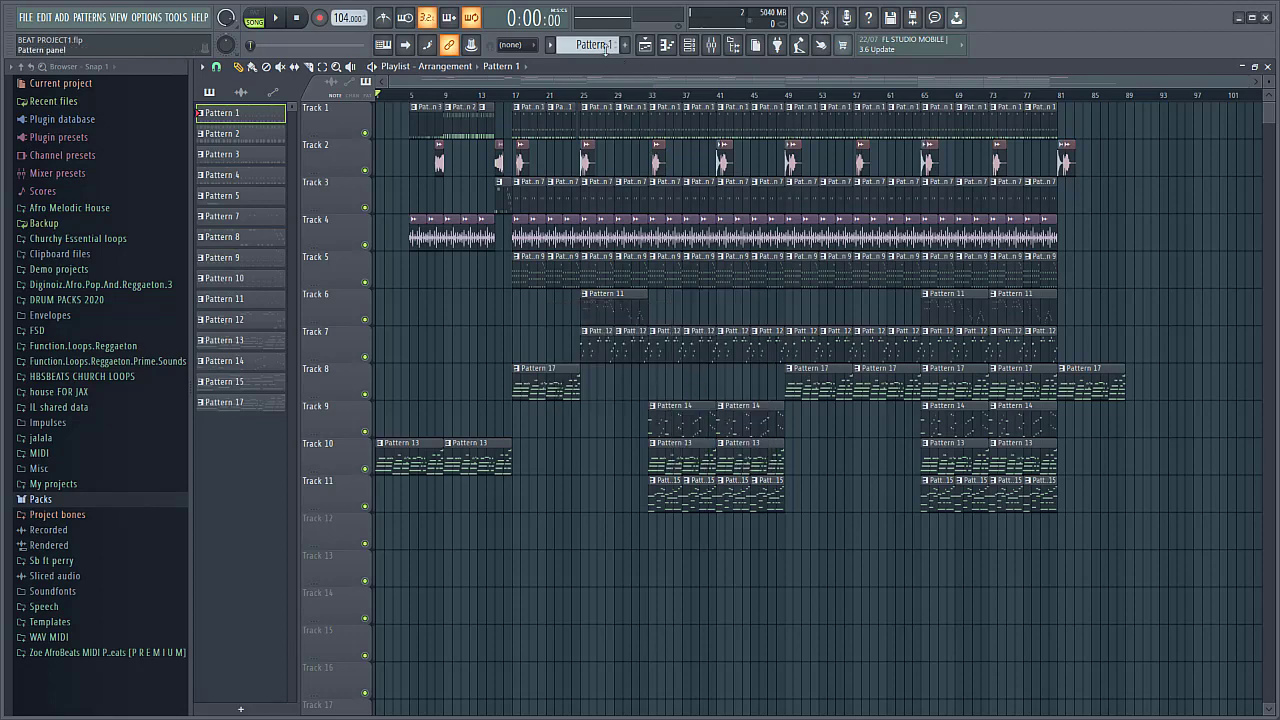
- Show the channel rack and play Pattern 1 in pattern mode
{"action": "left_click", "coordinate": [689, 45]}
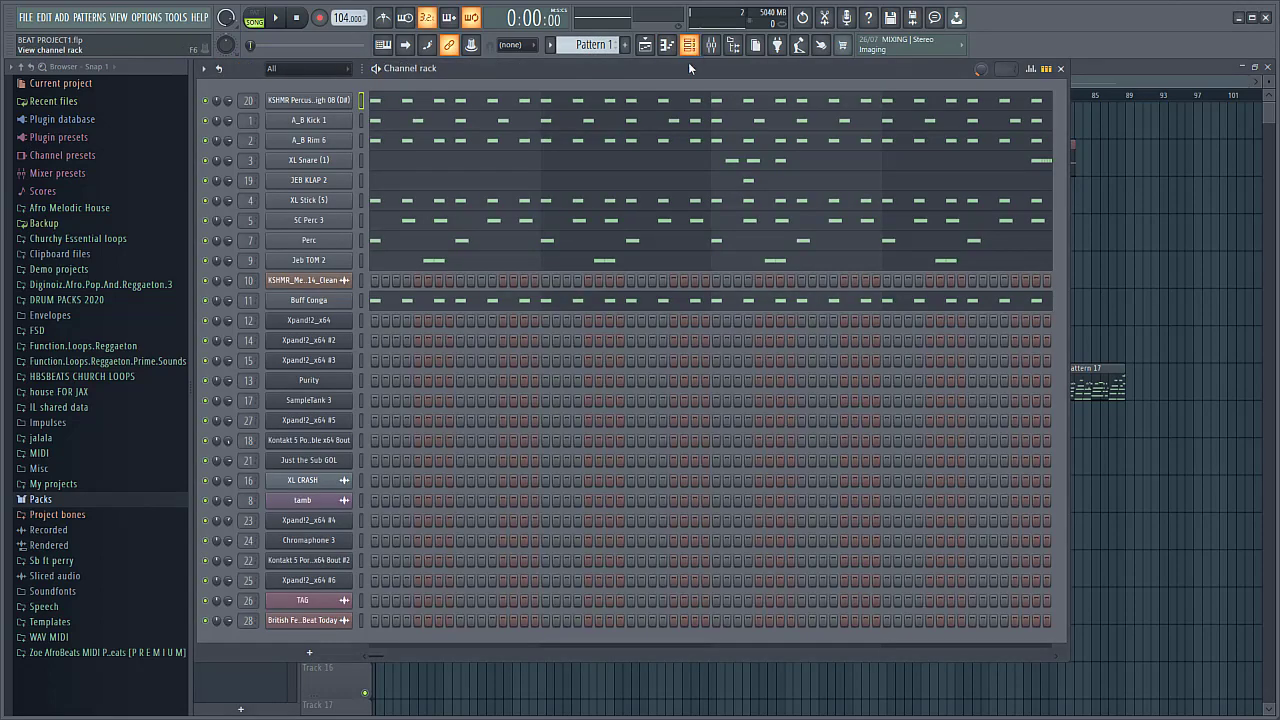
{"action": "left_click", "coordinate": [250, 17]}
{"action": "left_click", "coordinate": [279, 19]}
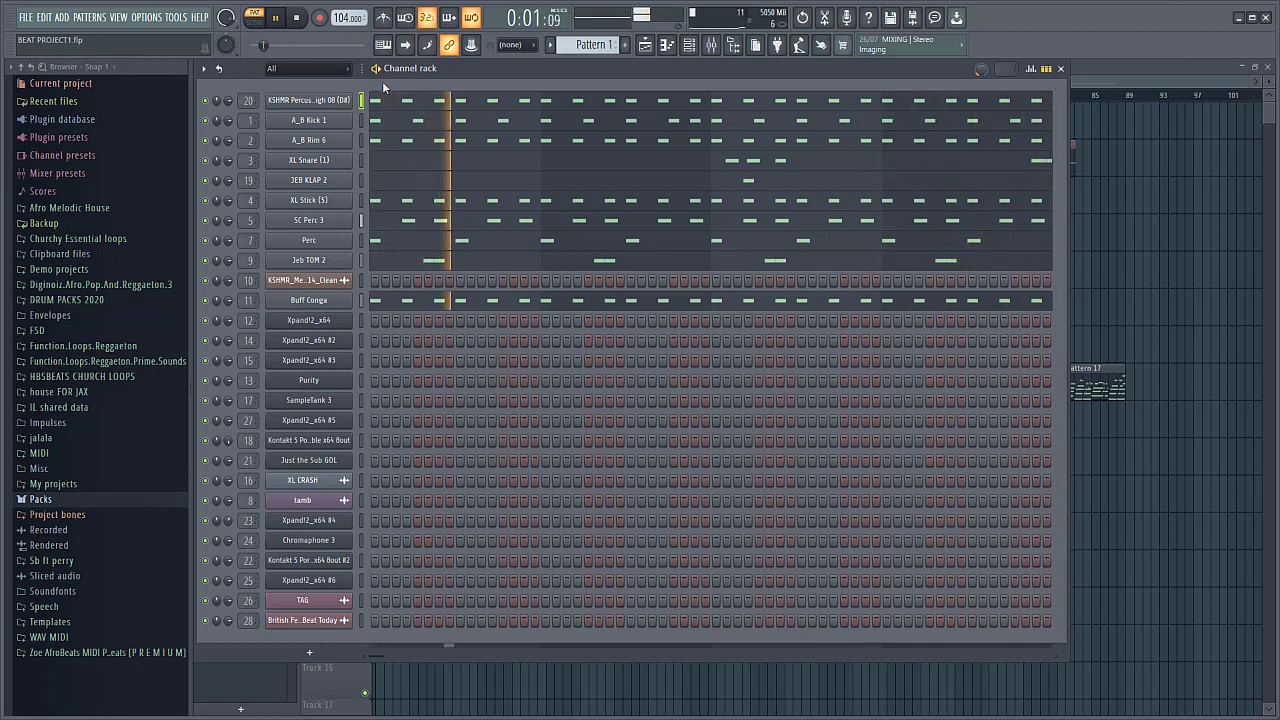
{"action": "key", "text": "space"}
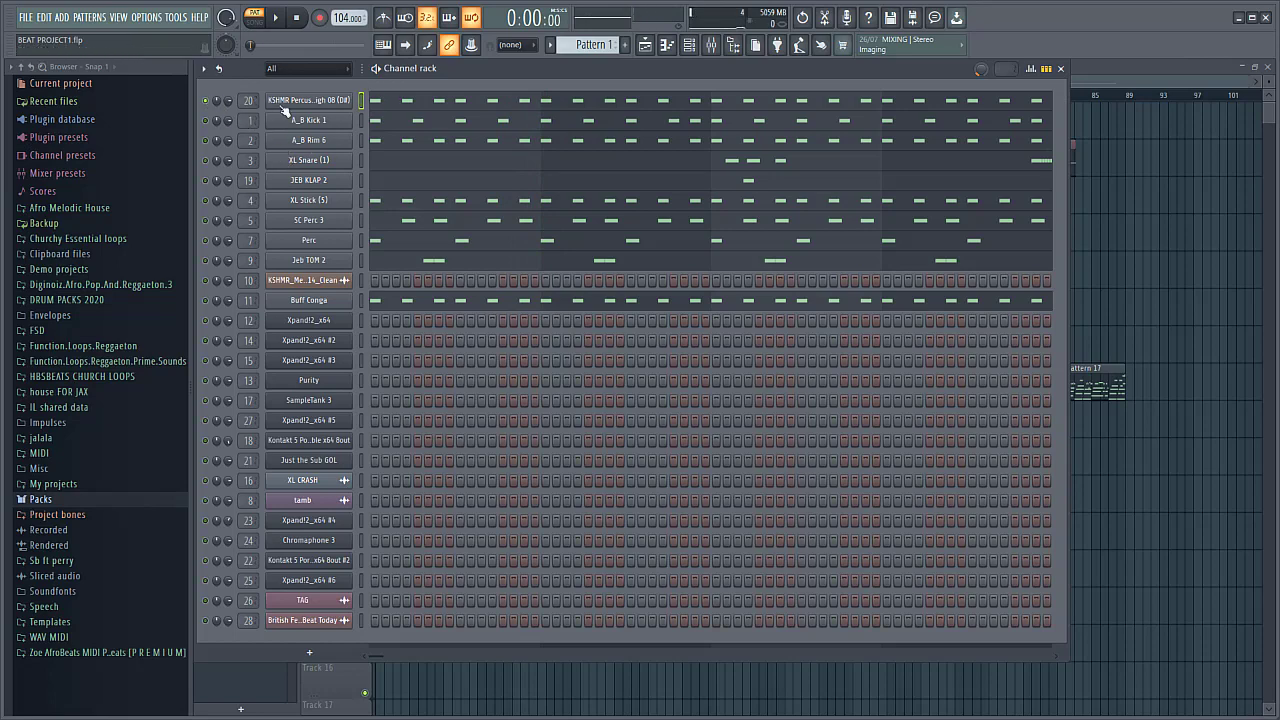
- Audition the KSHMR percussion, A_B Rim 6 and XL Stick (S) channels one at a time with the other channels muted
{"action": "key", "text": "space"}
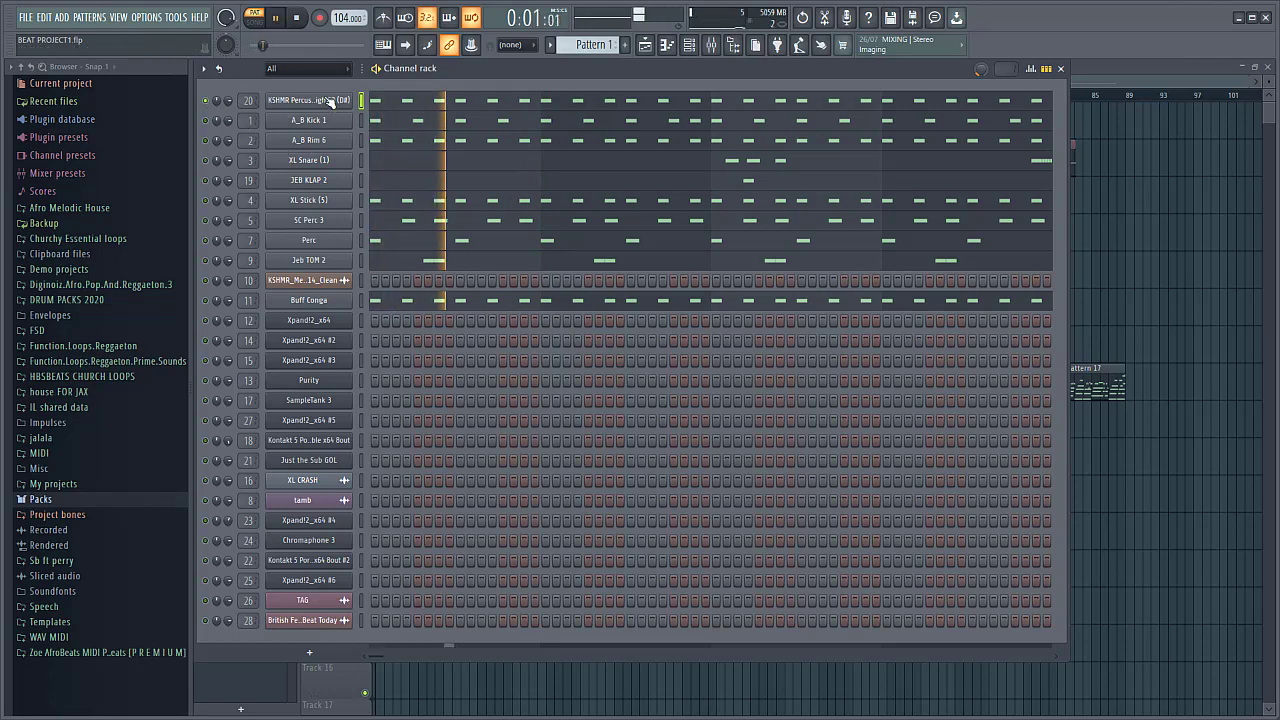
{"action": "key", "text": "space"}
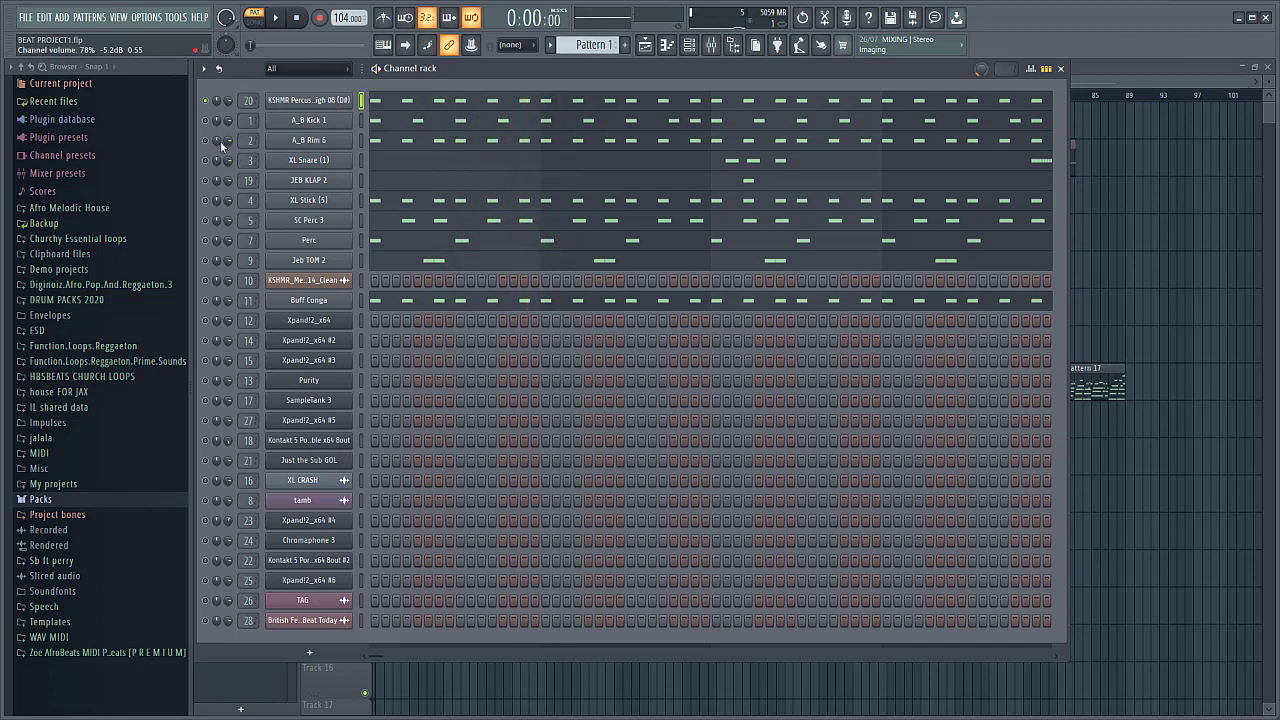
{"action": "key", "text": "space"}
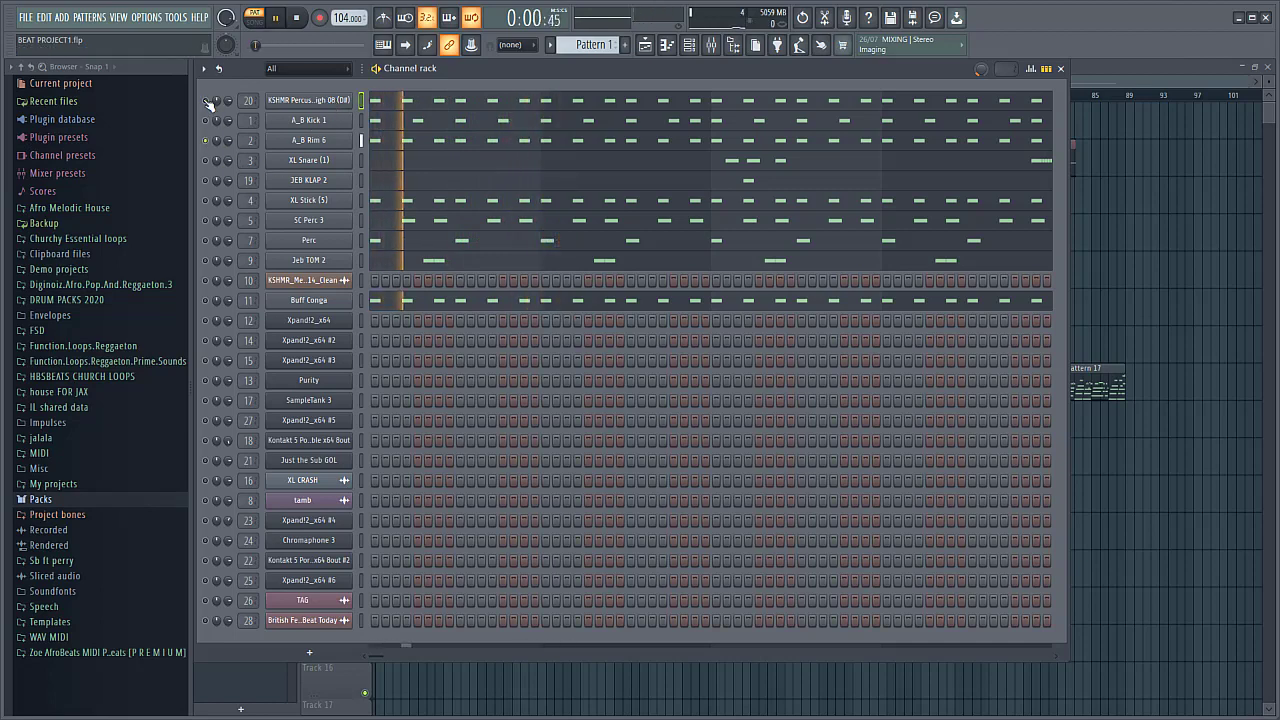
{"action": "key", "text": "space"}
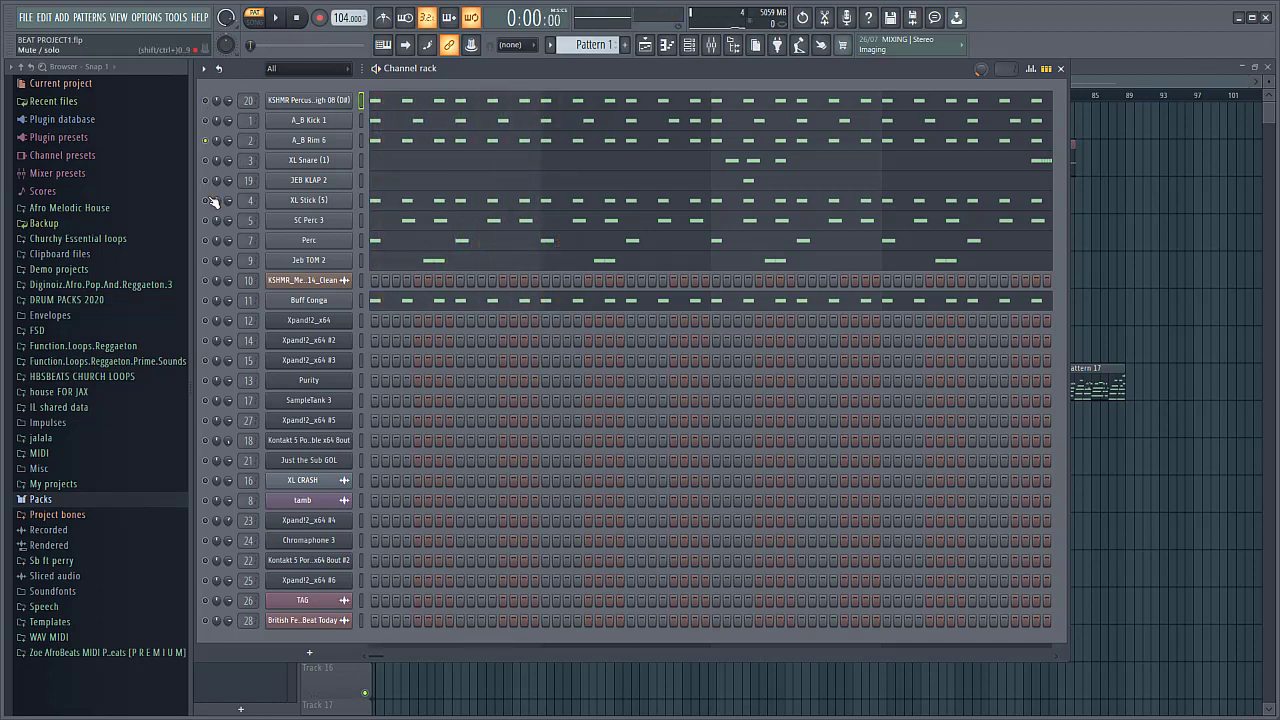
{"action": "key", "text": "space"}
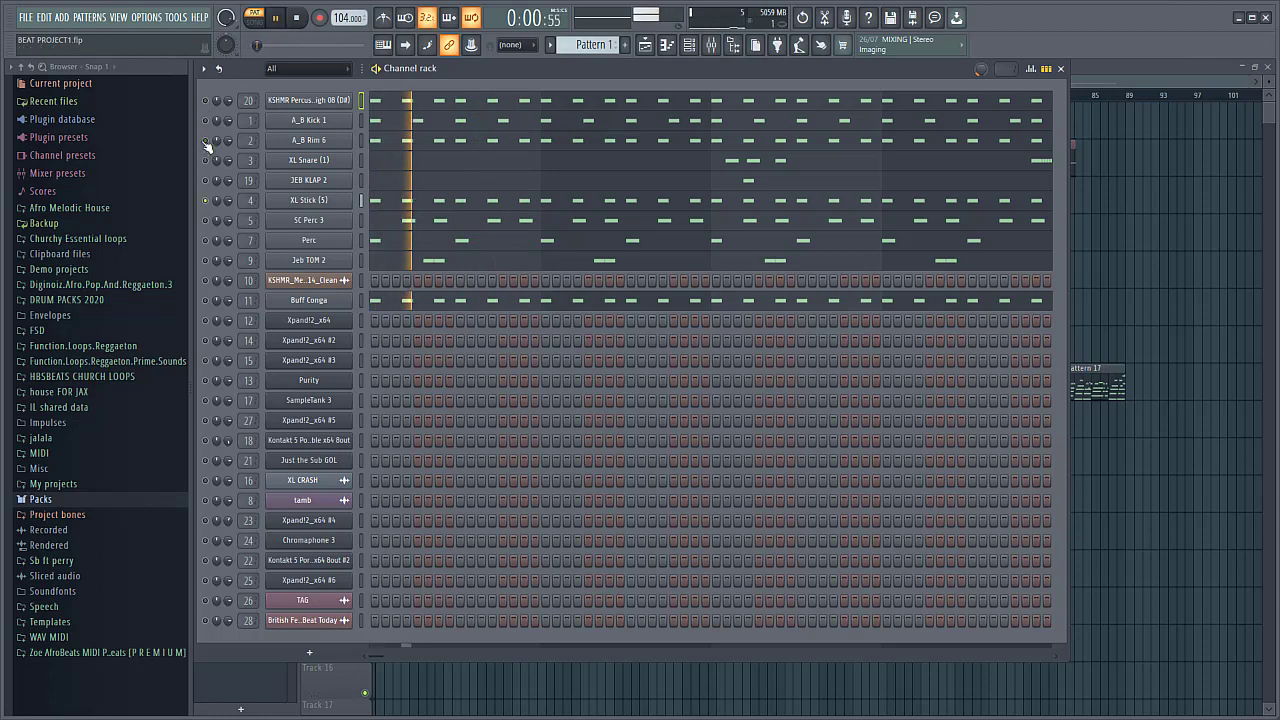
{"action": "key", "text": "space"}
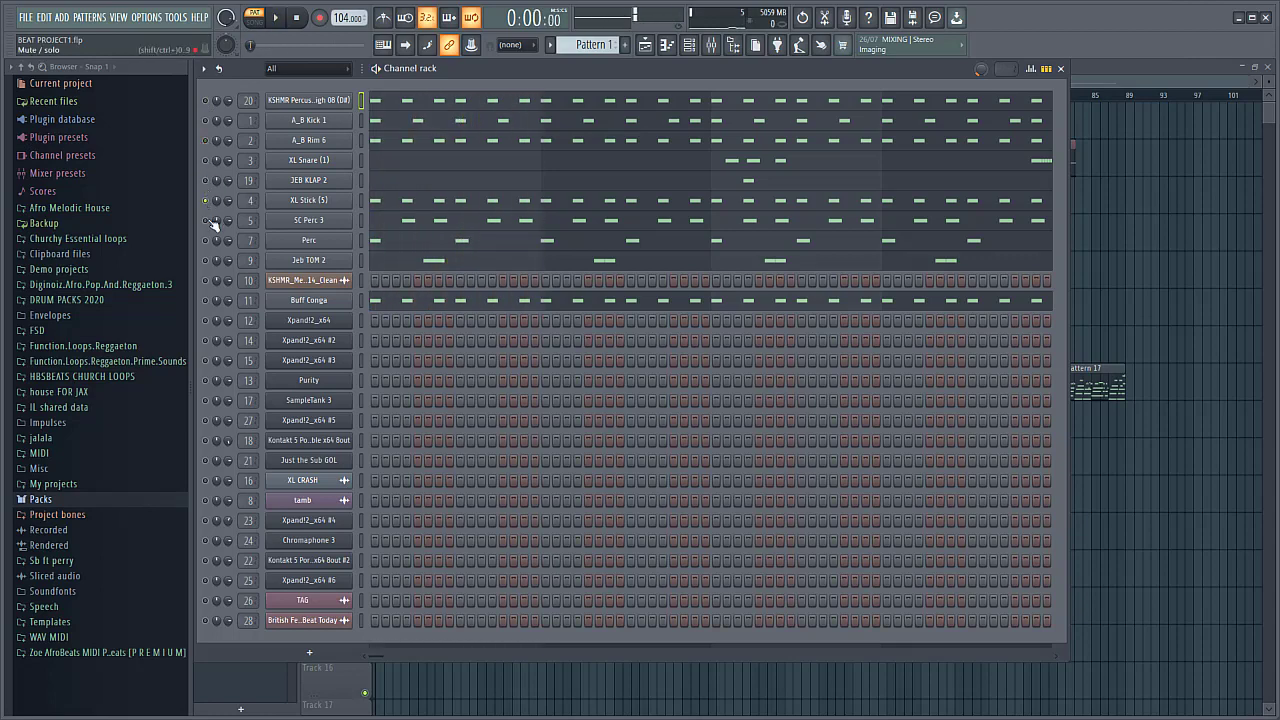
- Unmute the A_B Kick 1 and A_B Rim 6 channels and play the pattern with them included
{"action": "left_click", "coordinate": [206, 121]}
{"action": "left_click", "coordinate": [206, 141]}
{"action": "key", "text": "space"}
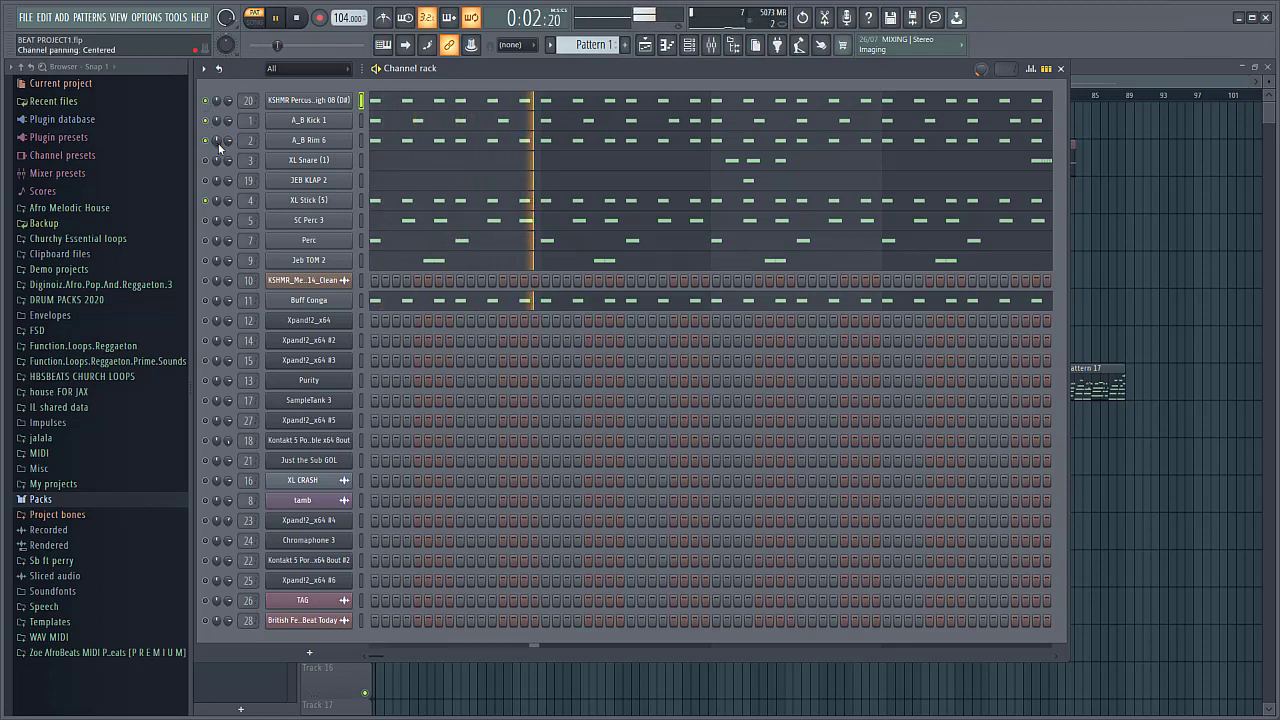
{"action": "key", "text": "space"}
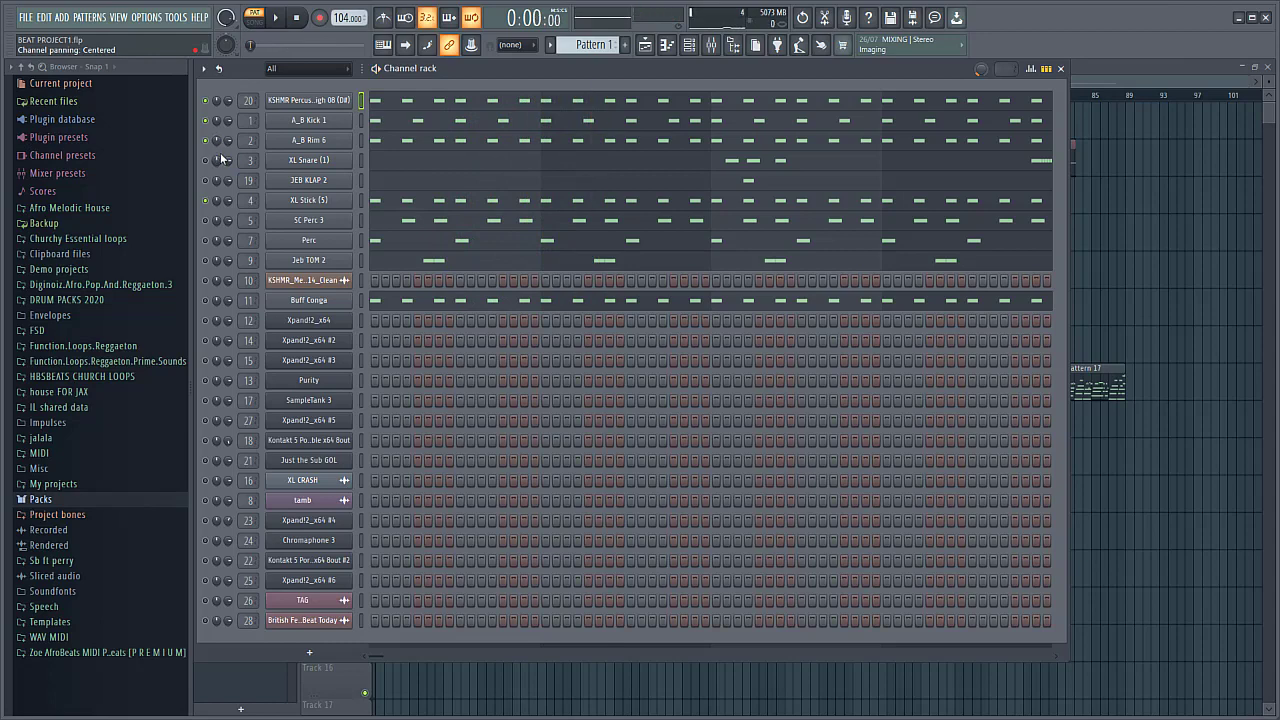
- Add the XL Snare (1) and JEB KLAP 2 channels to the audible mix and play the pattern with each
{"action": "key", "text": "space"}
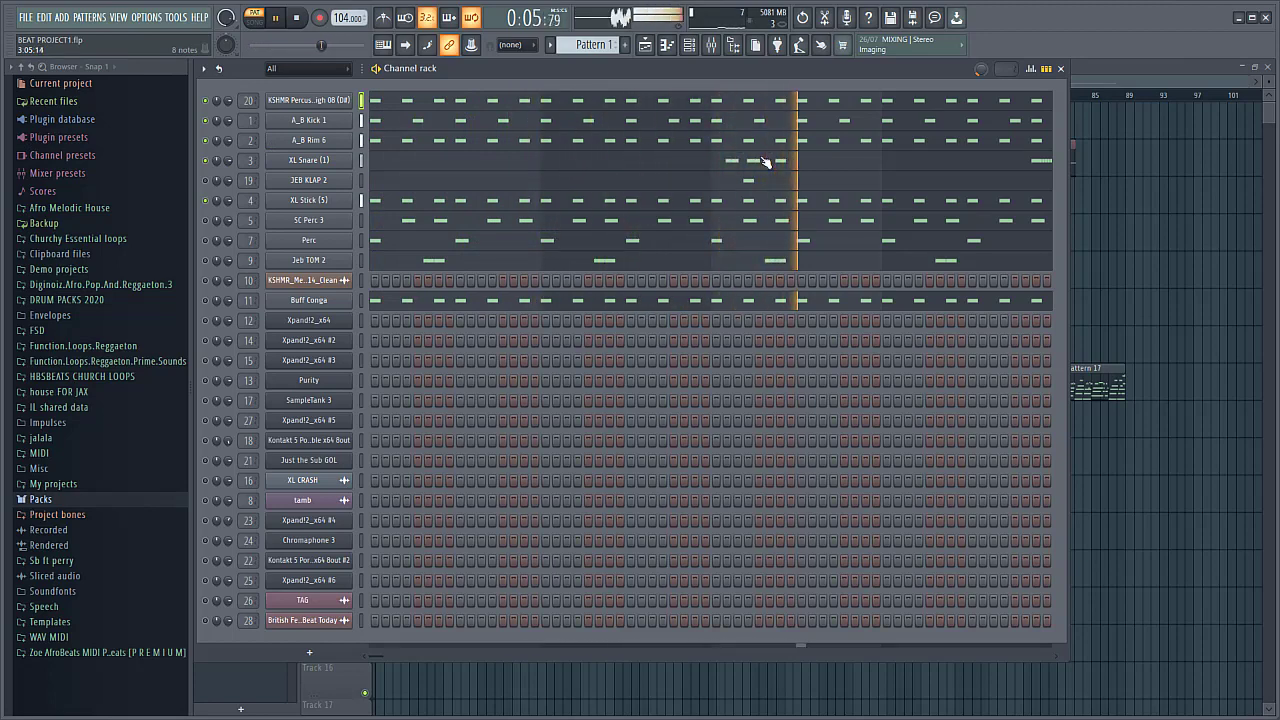
{"action": "key", "text": "space"}
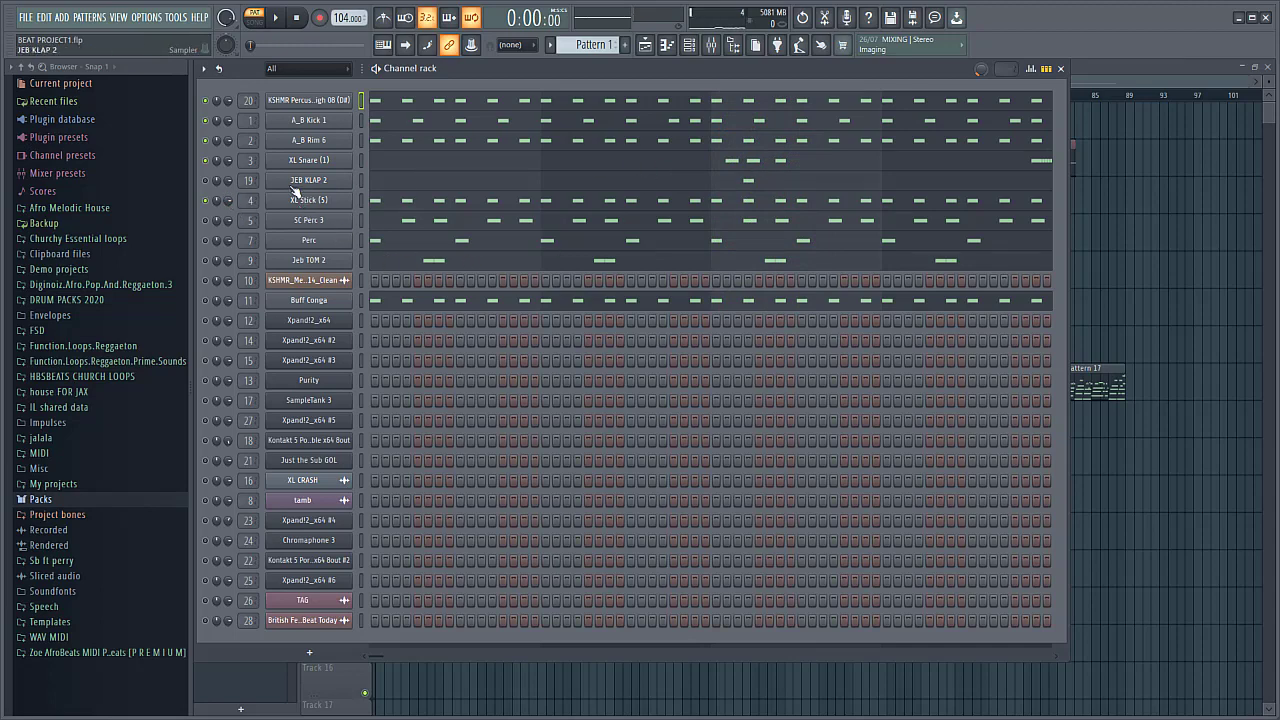
{"action": "key", "text": "space"}
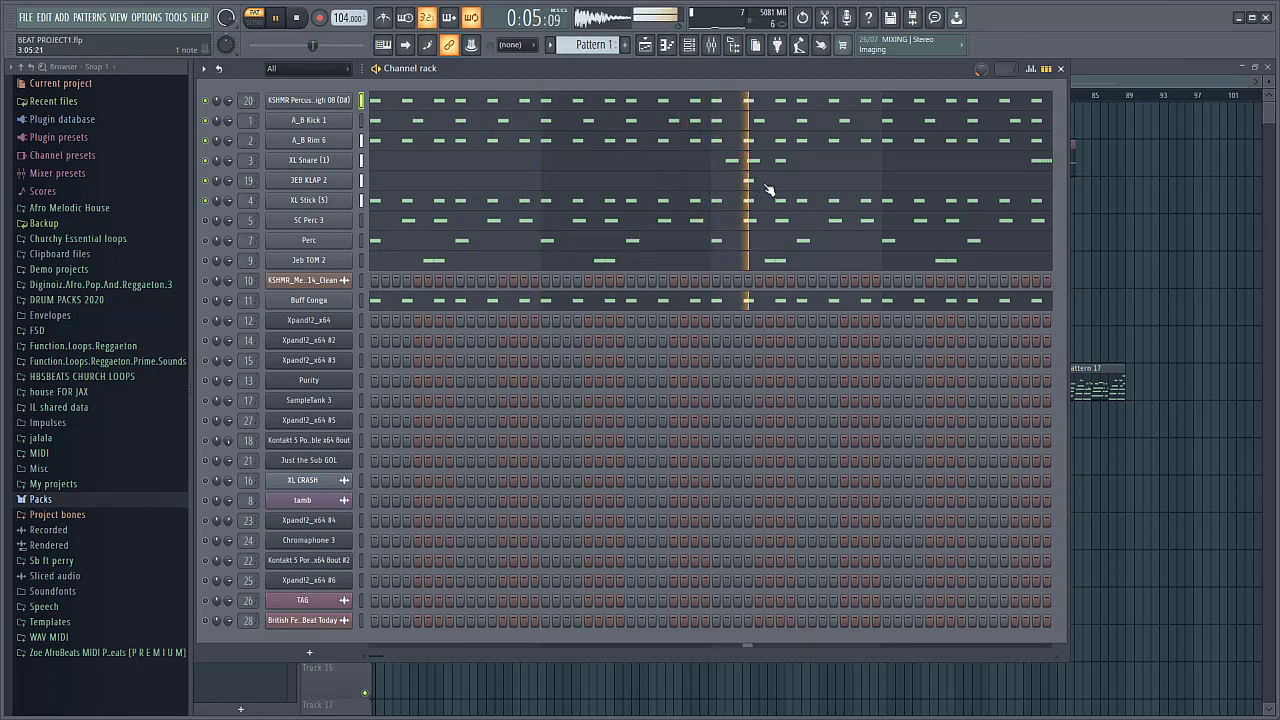
{"action": "key", "text": "space"}
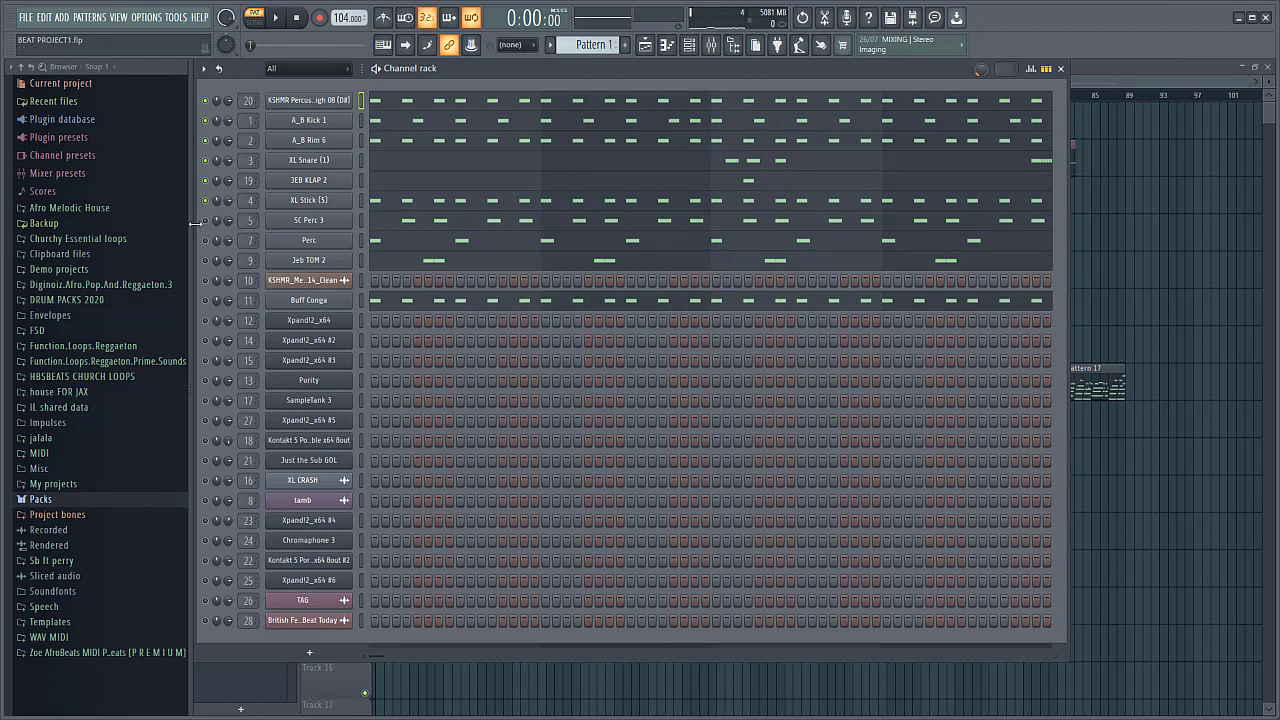
- Preview the SC Perc 3 sample in its channel settings, then play the pattern with that channel unmuted
{"action": "left_click", "coordinate": [298, 222]}
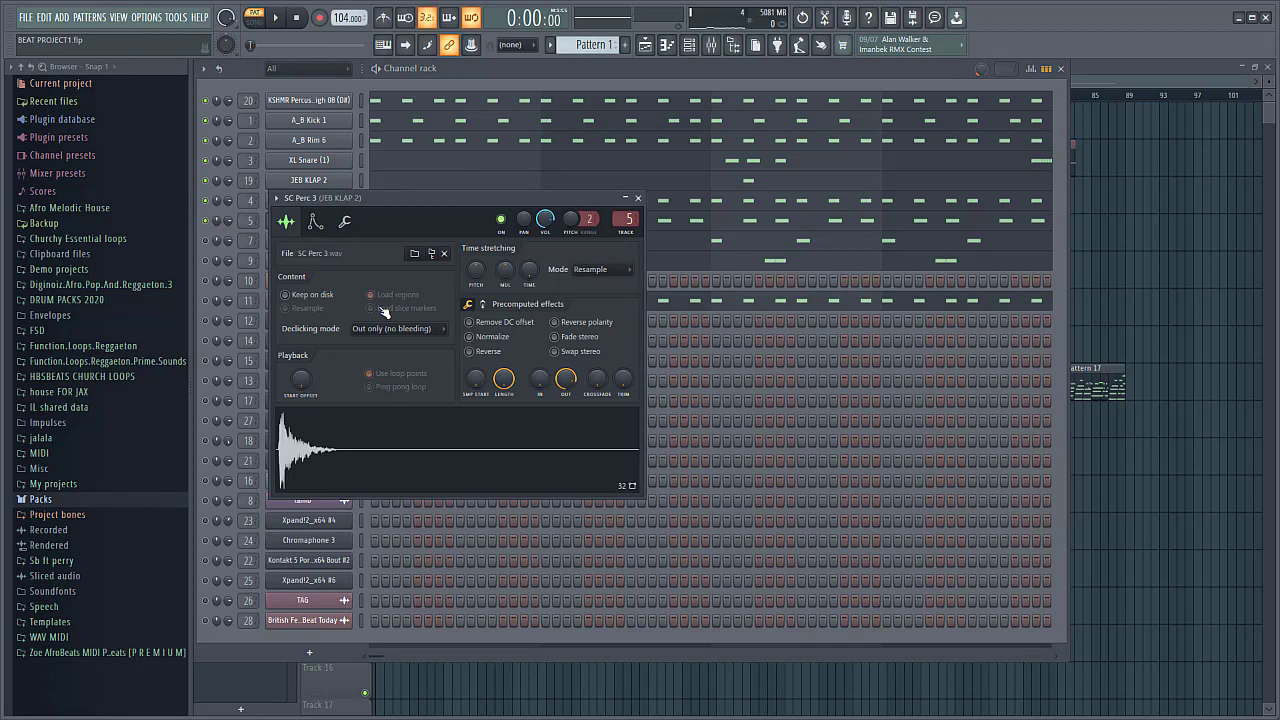
{"action": "left_click", "coordinate": [419, 446]}
{"action": "left_click", "coordinate": [640, 199]}
{"action": "key", "text": "space"}
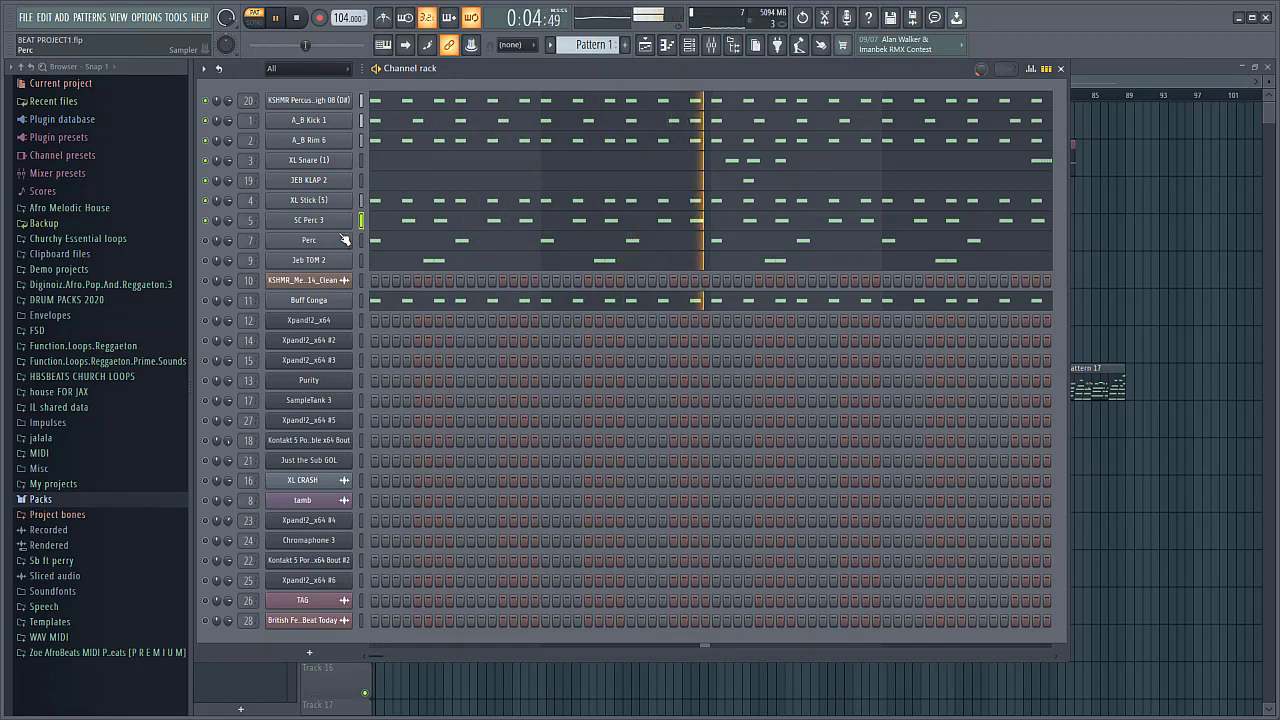
{"action": "key", "text": "space"}
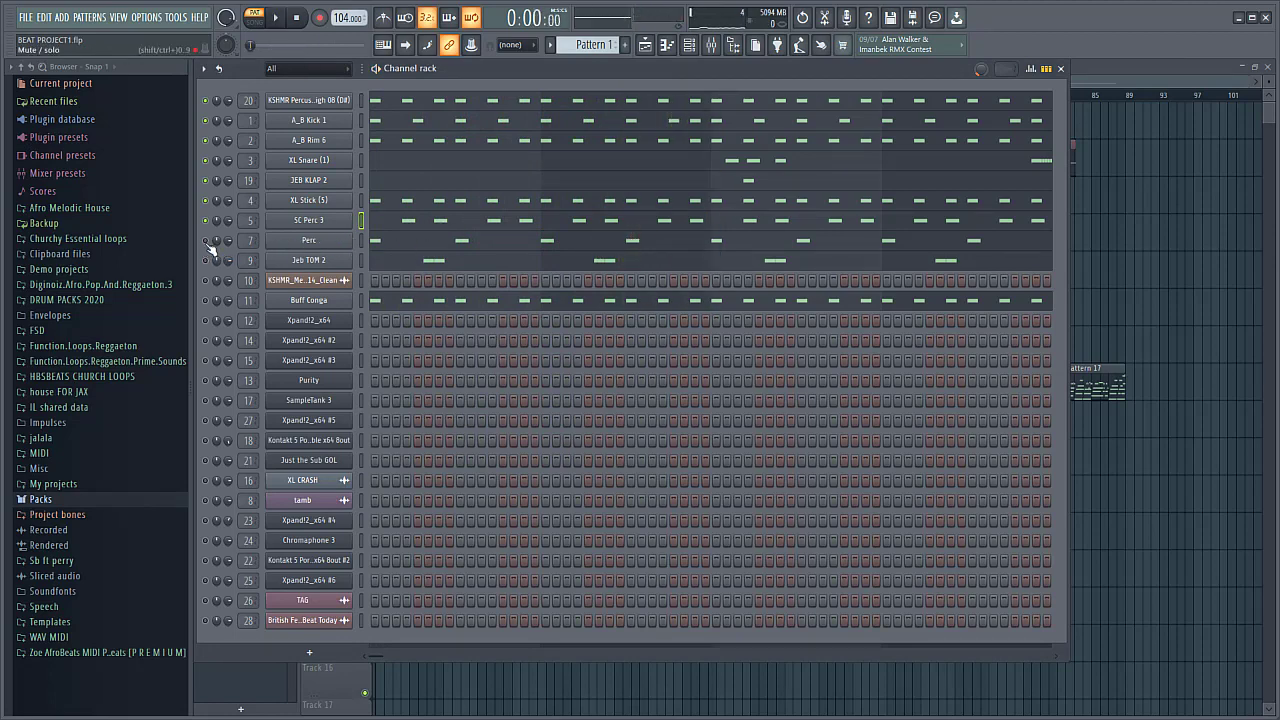
- Show the Perc channel's sample settings, then play the pattern with that channel unmuted
{"action": "left_click", "coordinate": [334, 245]}
{"action": "left_click", "coordinate": [325, 257]}
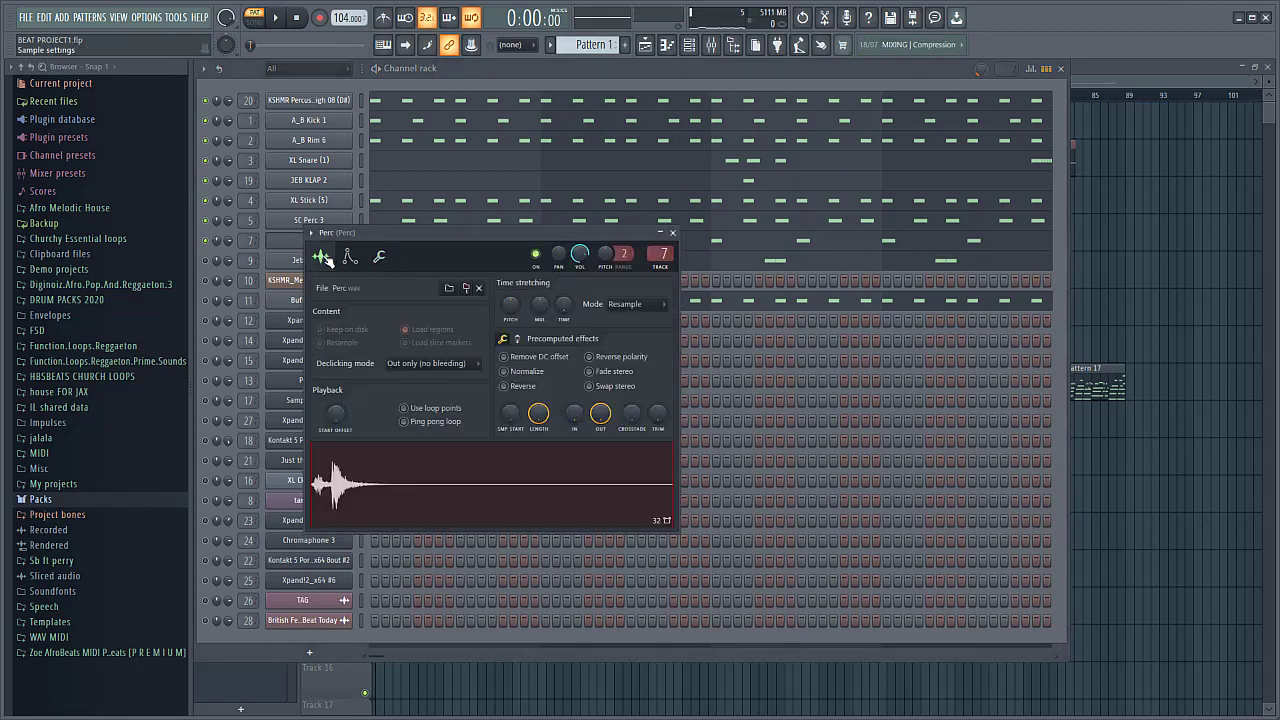
{"action": "left_click", "coordinate": [674, 235]}
{"action": "key", "text": "space"}
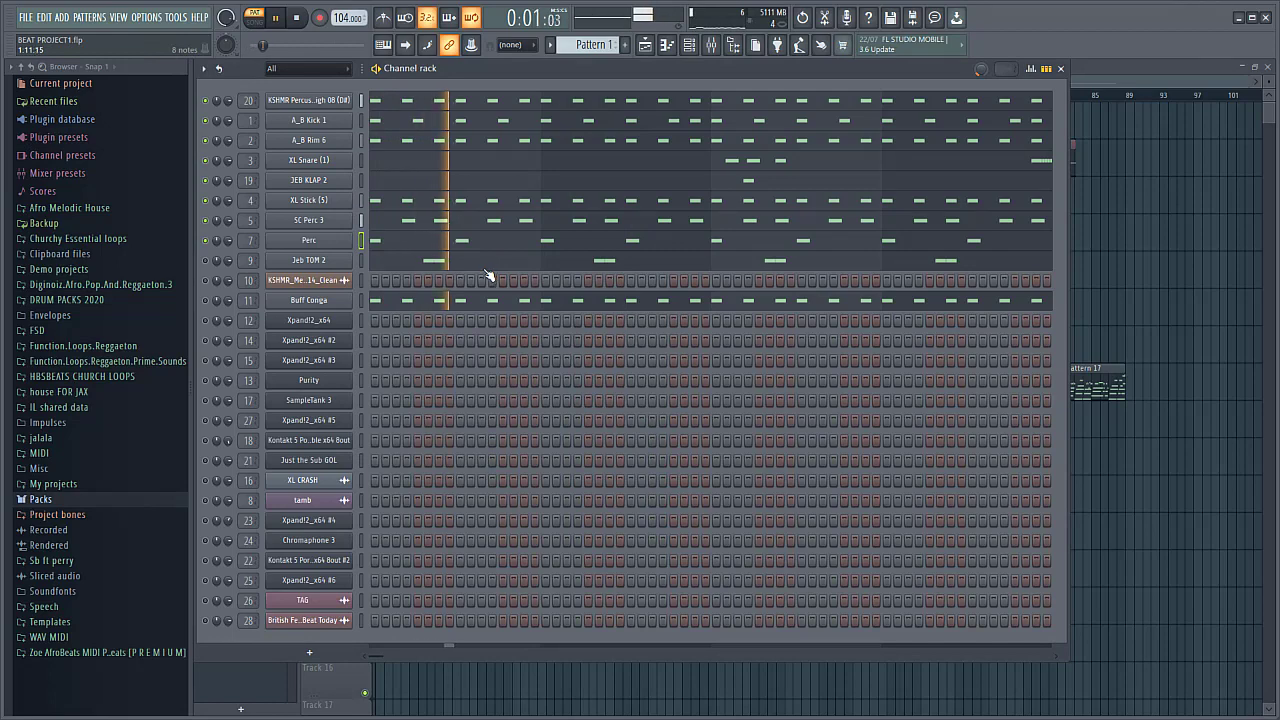
{"action": "key", "text": "space"}
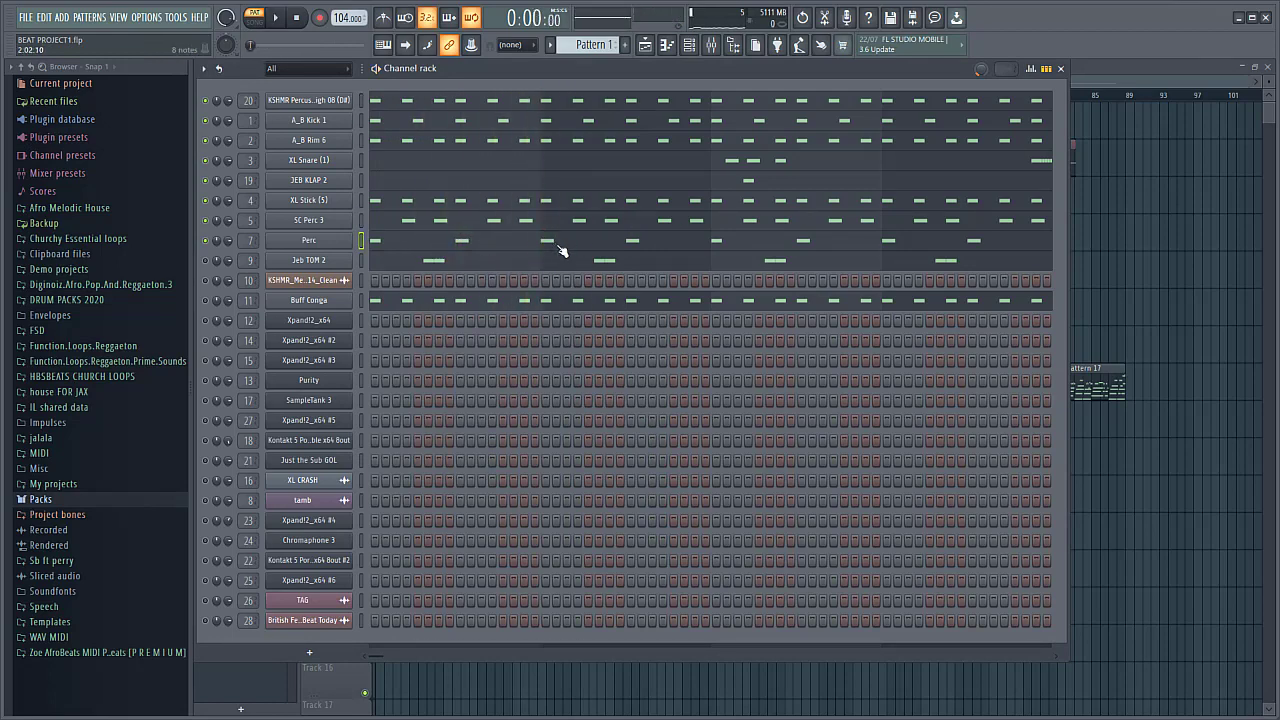
{"action": "key", "text": "space"}
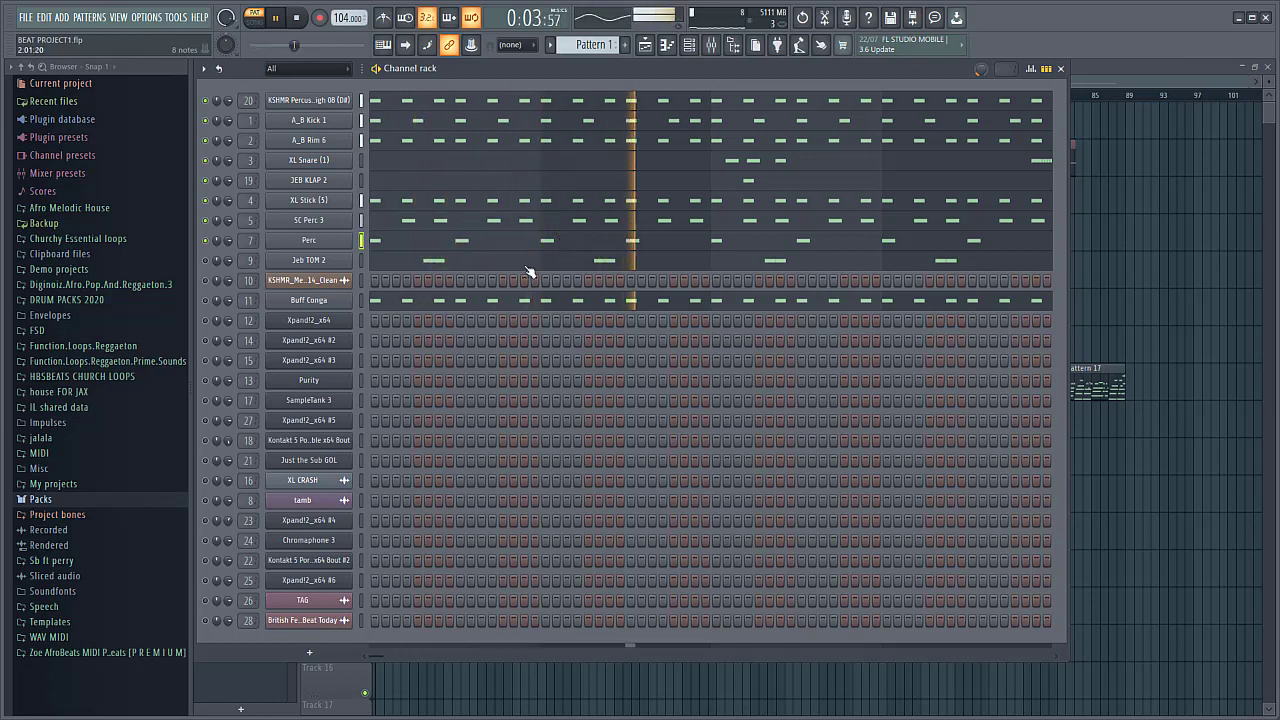
{"action": "key", "text": "space"}
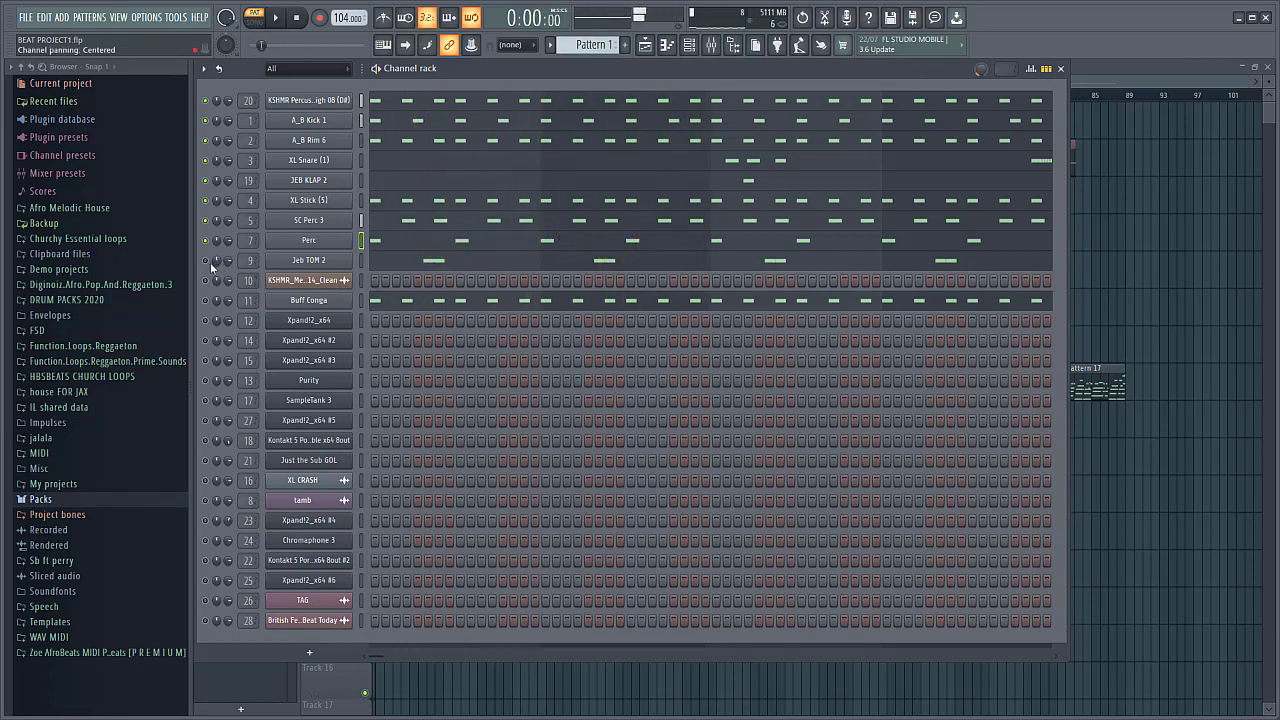
- Show the Jeb TOM 2 channel's sample waveform, then play the pattern with that channel unmuted
{"action": "left_click", "coordinate": [323, 264]}
{"action": "left_click", "coordinate": [217, 152]}
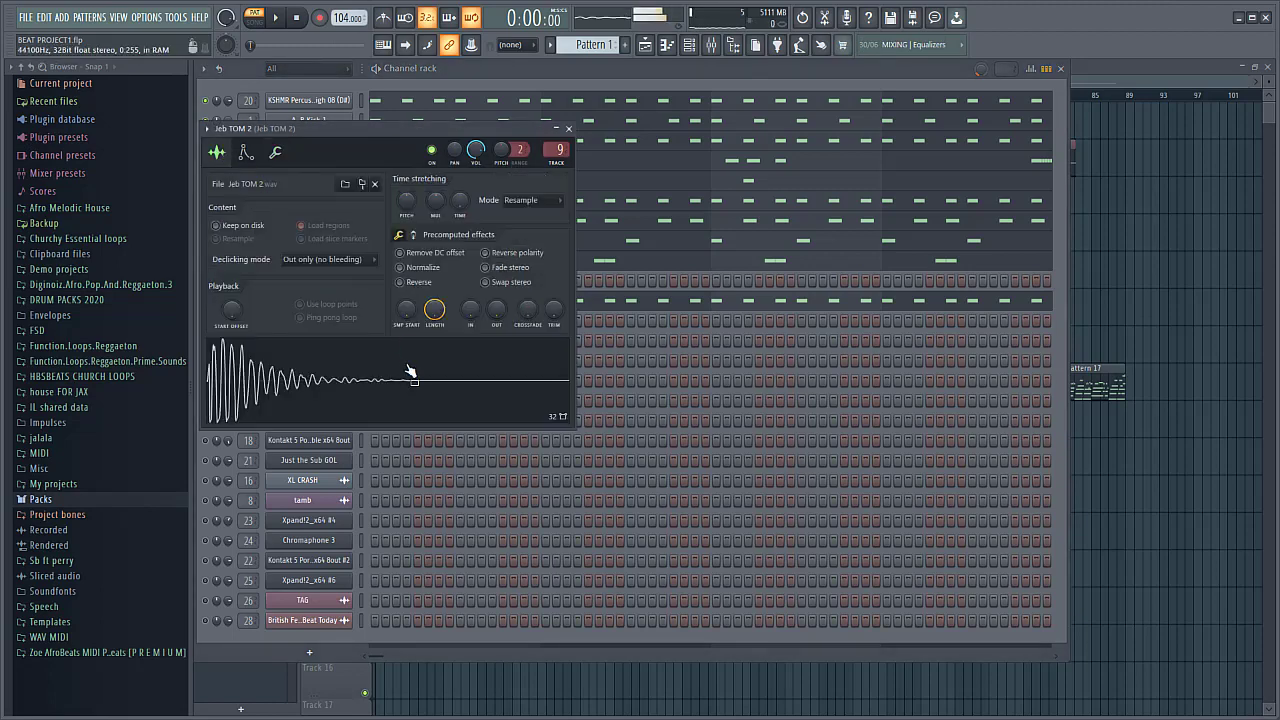
{"action": "left_click", "coordinate": [568, 129]}
{"action": "key", "text": "space"}
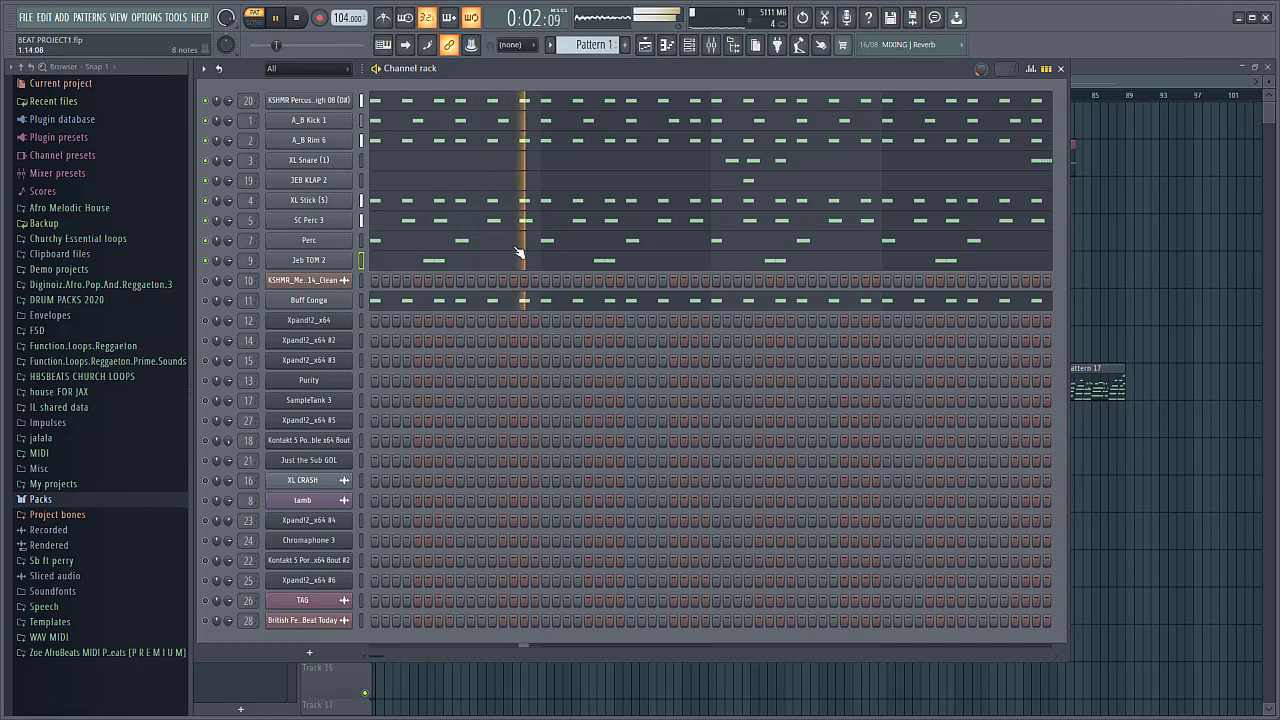
{"action": "key", "text": "space"}
- Examine the Jeb TOM 2 notes in the piano roll, then return to the channel rack and play the pattern
{"action": "left_click", "coordinate": [547, 262]}
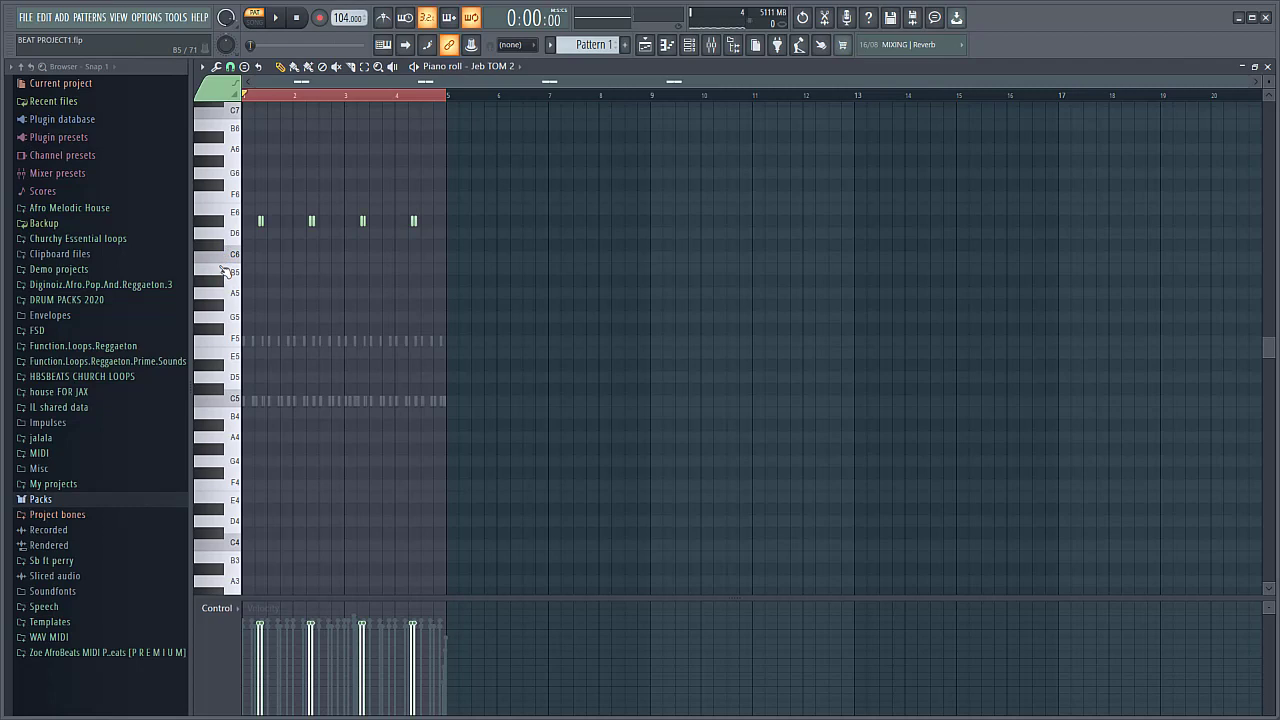
{"action": "left_click", "coordinate": [689, 44]}
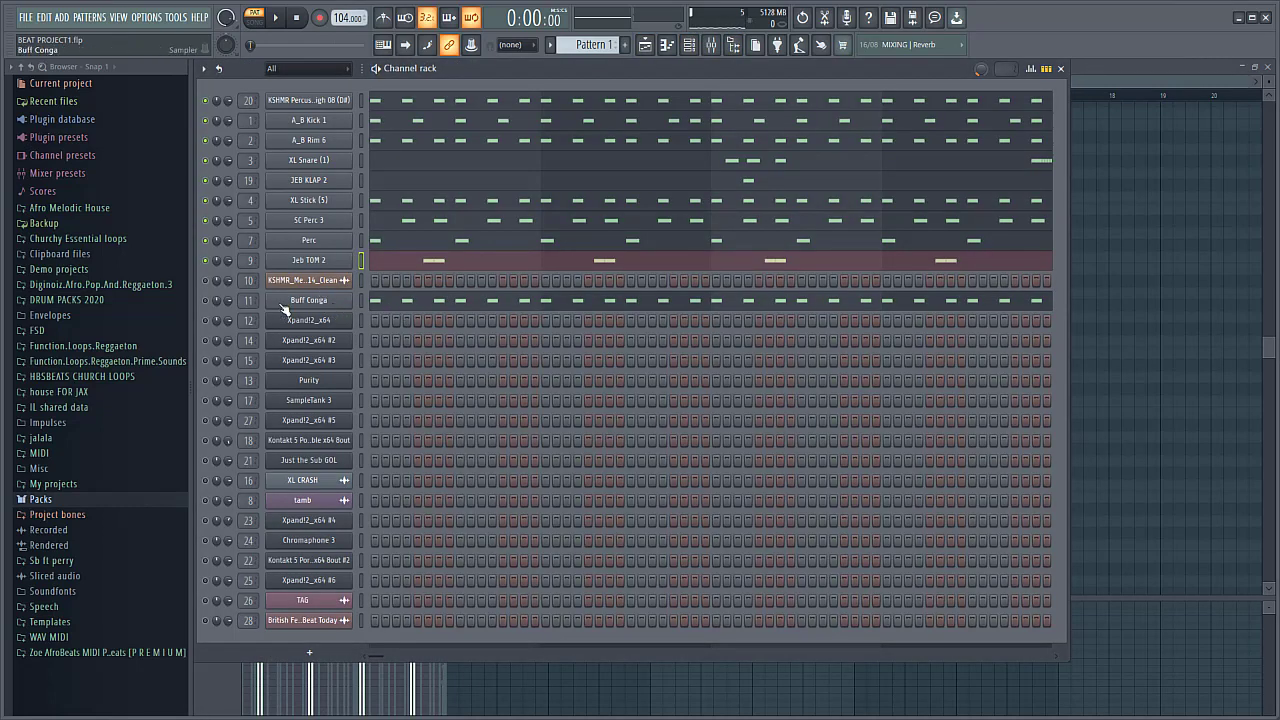
{"action": "key", "text": "space"}
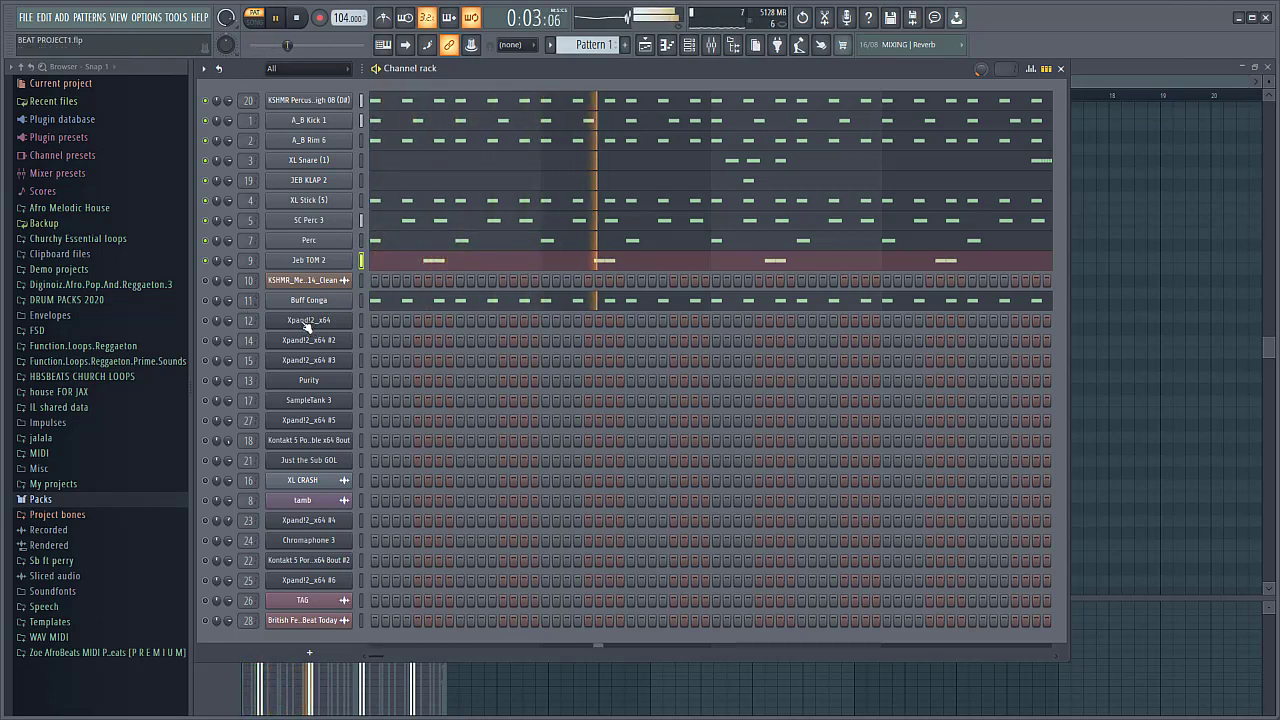
{"action": "key", "text": "space"}
- Show the Buff Conga channel's sample waveform, then play the pattern with that channel unmuted
{"action": "left_click", "coordinate": [303, 301]}
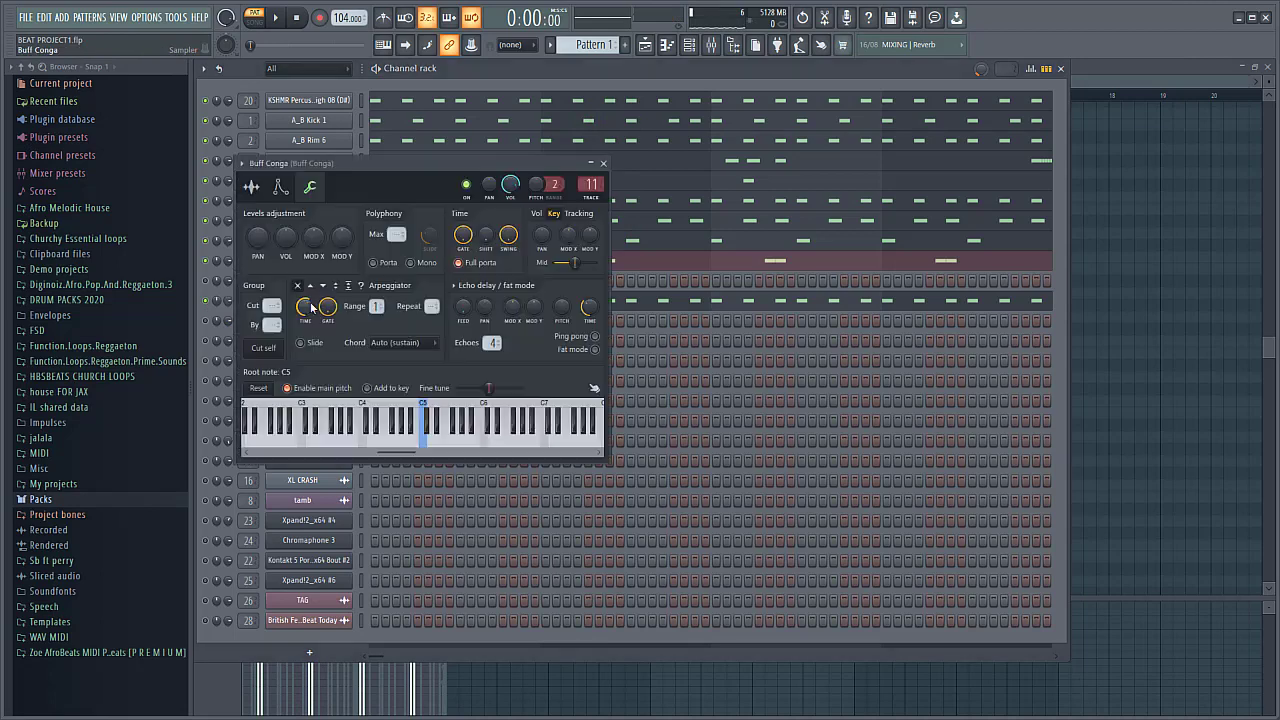
{"action": "left_click", "coordinate": [255, 190]}
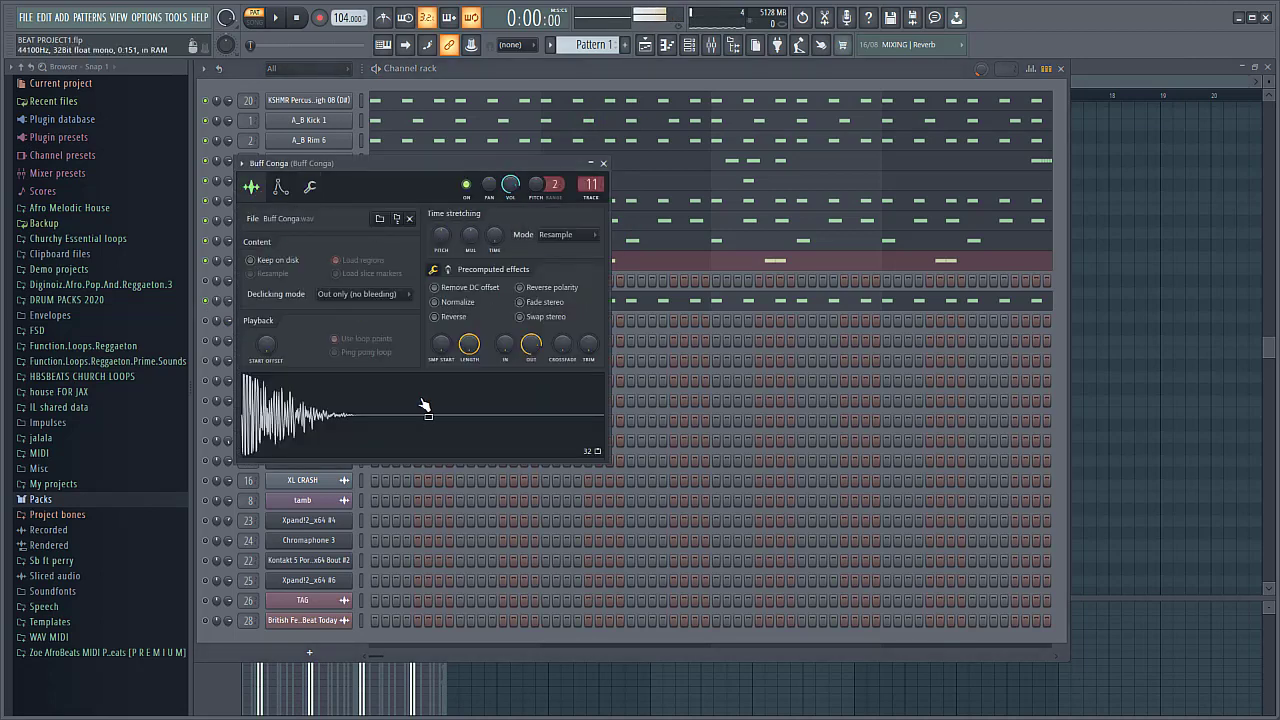
{"action": "left_click", "coordinate": [603, 163]}
{"action": "key", "text": "space"}
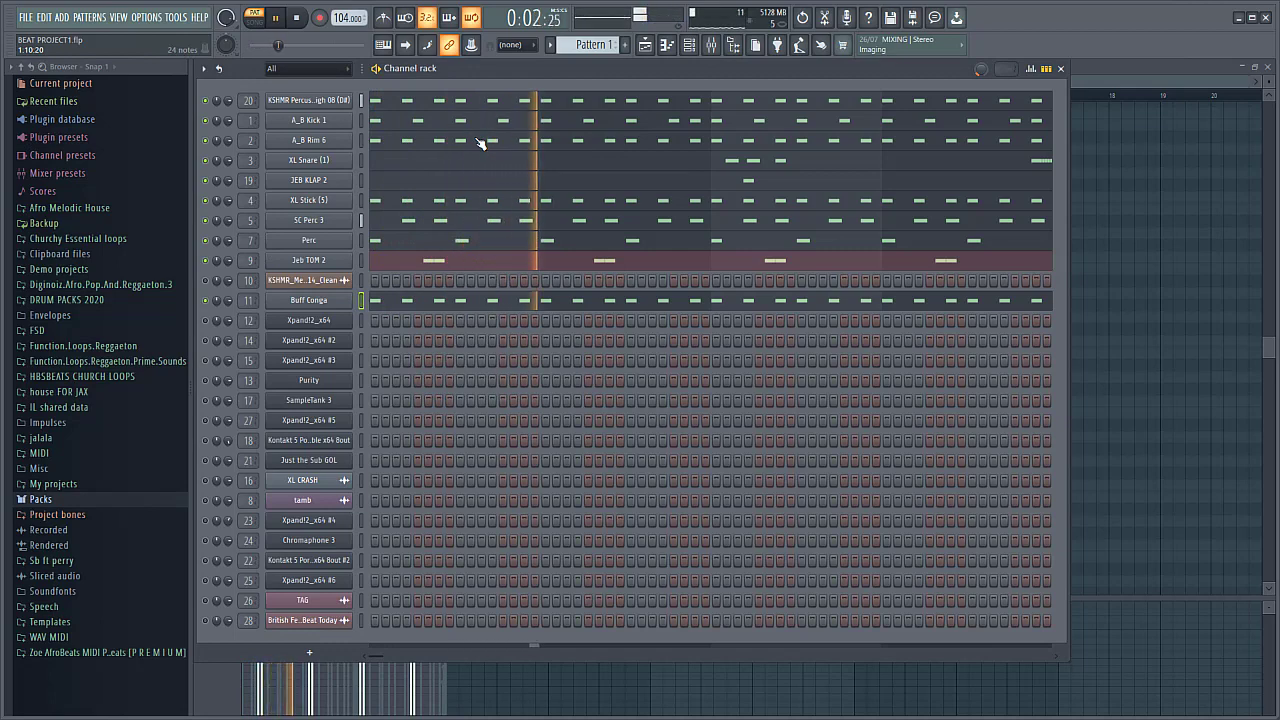
- Stop playback, show the mixer from the first drum tracks, and play Pattern 1 to check their levels
{"action": "key", "text": "space"}
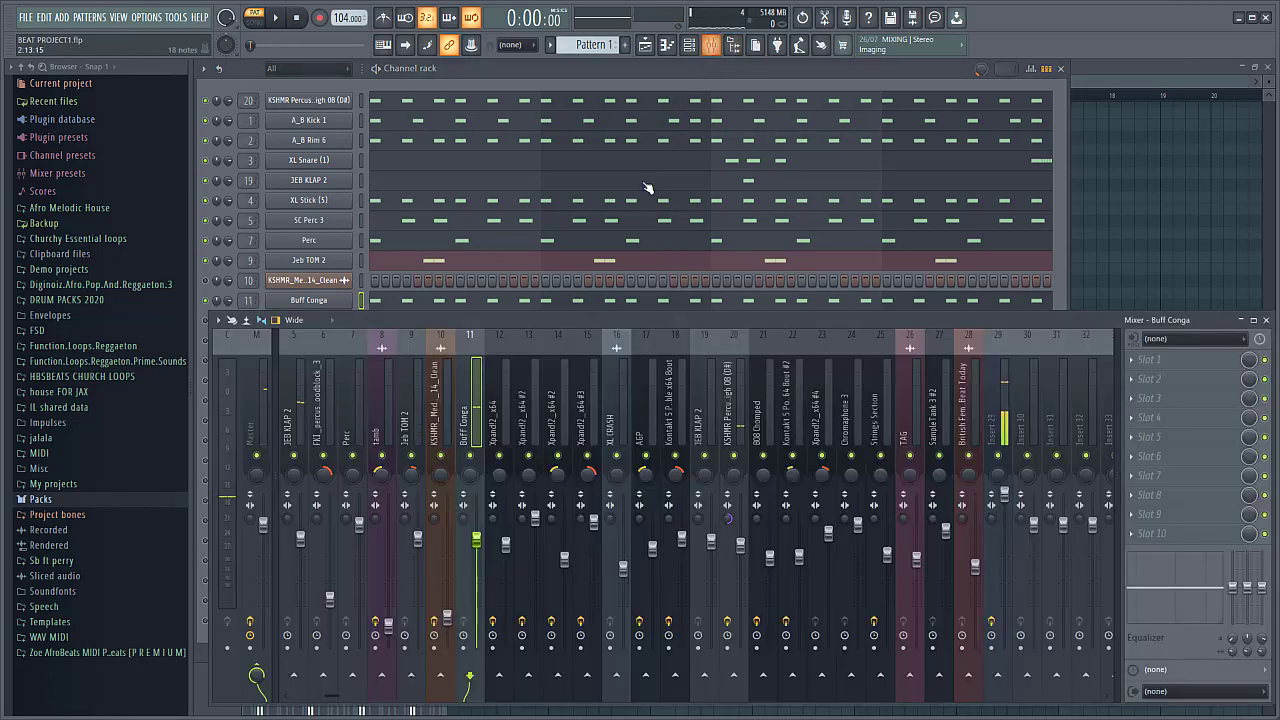
{"action": "left_click", "coordinate": [711, 44]}
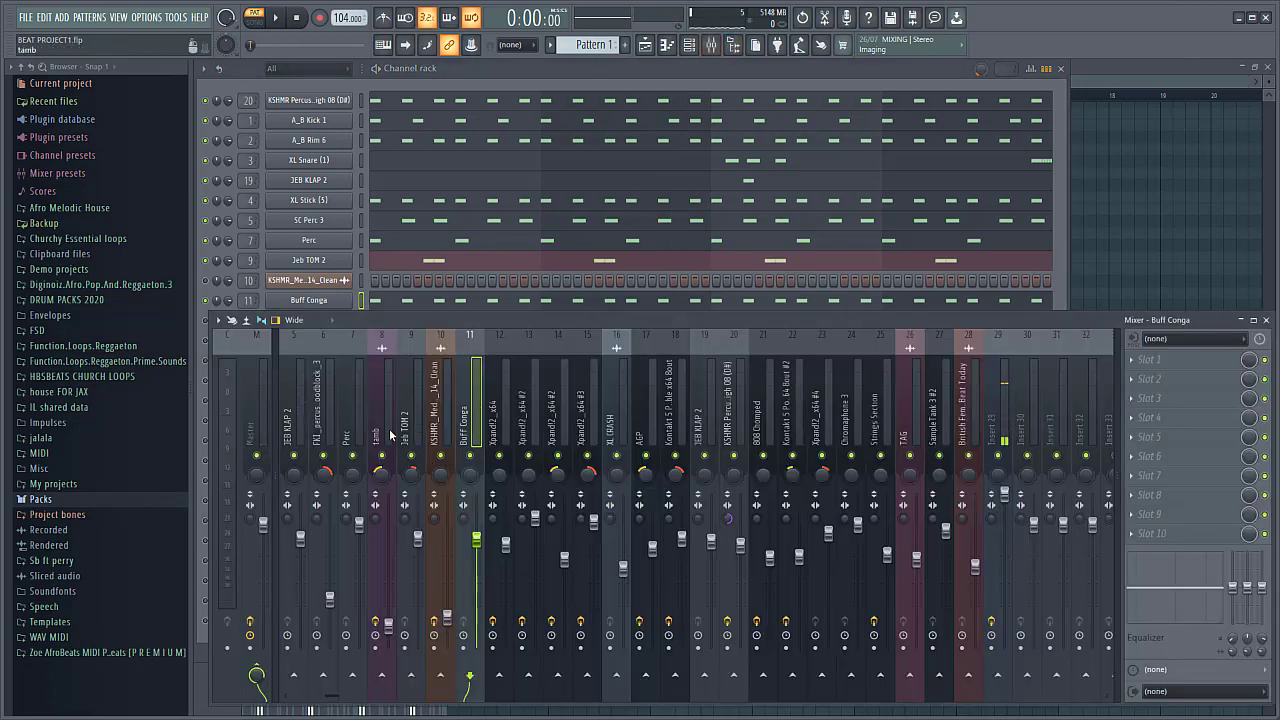
{"action": "scroll", "coordinate": [385, 420], "scroll_direction": "up", "scroll_amount": 4}
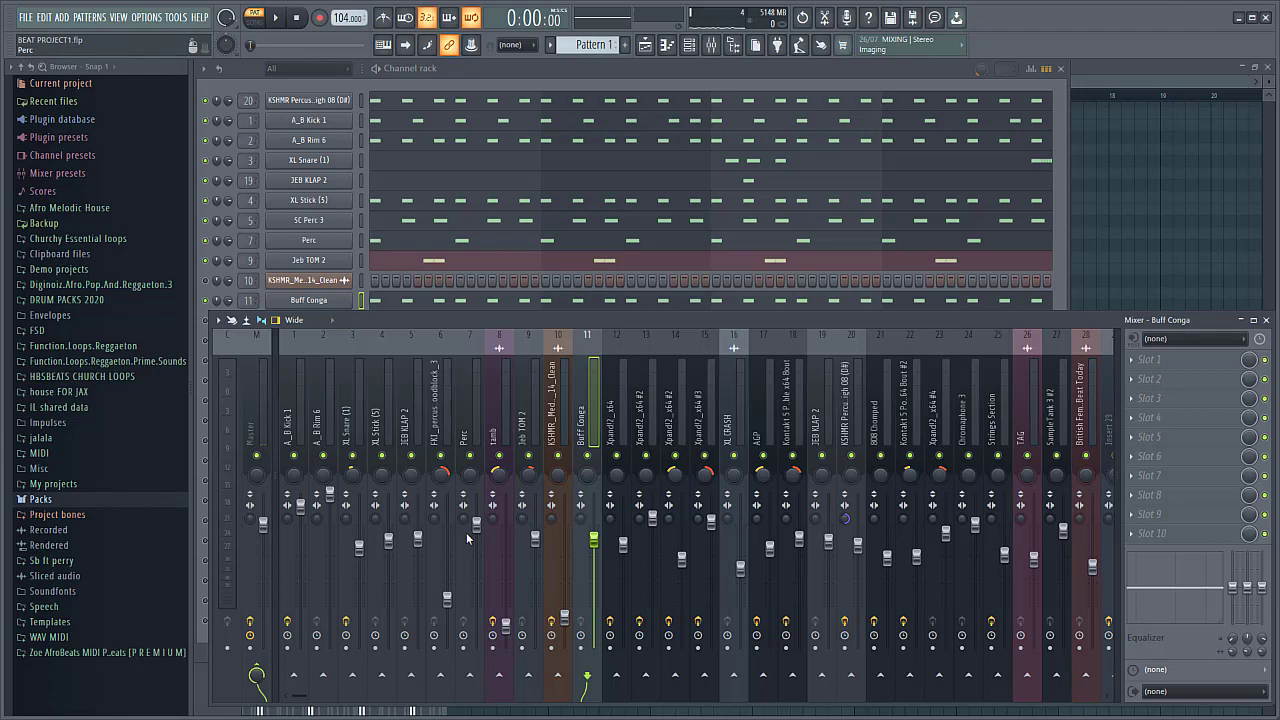
{"action": "key", "text": "space"}
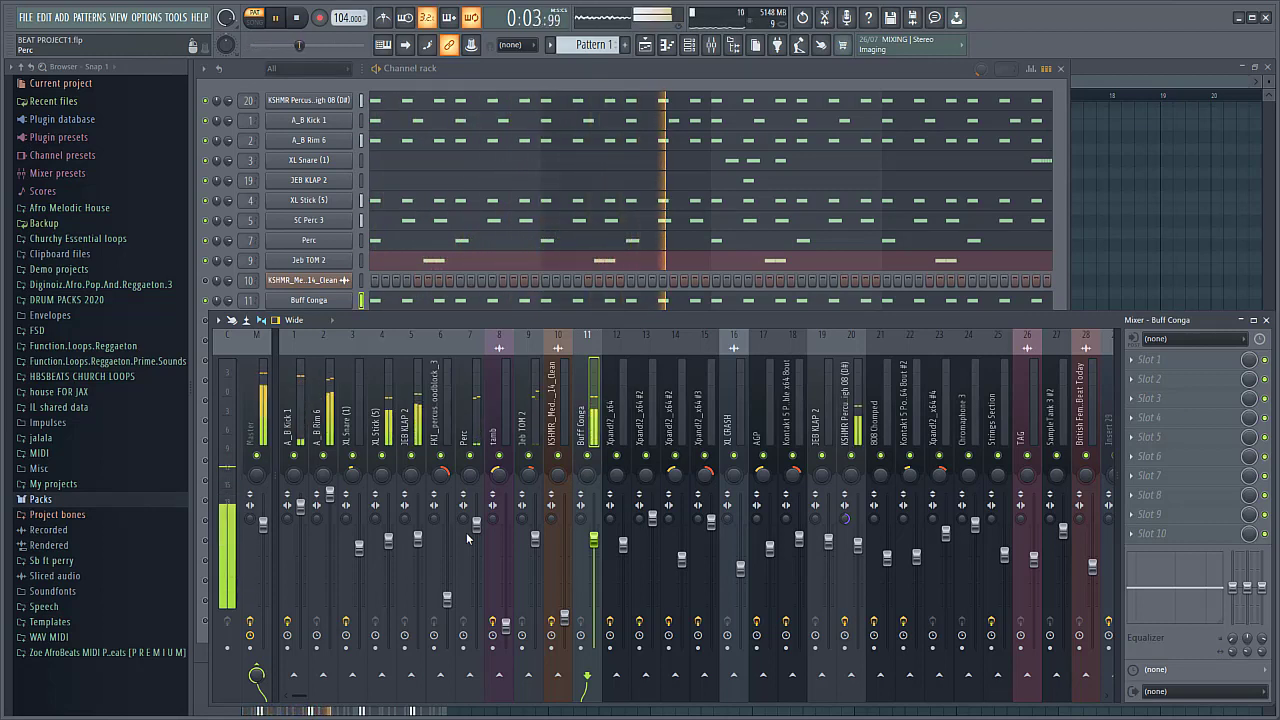
{"action": "key", "text": "space"}
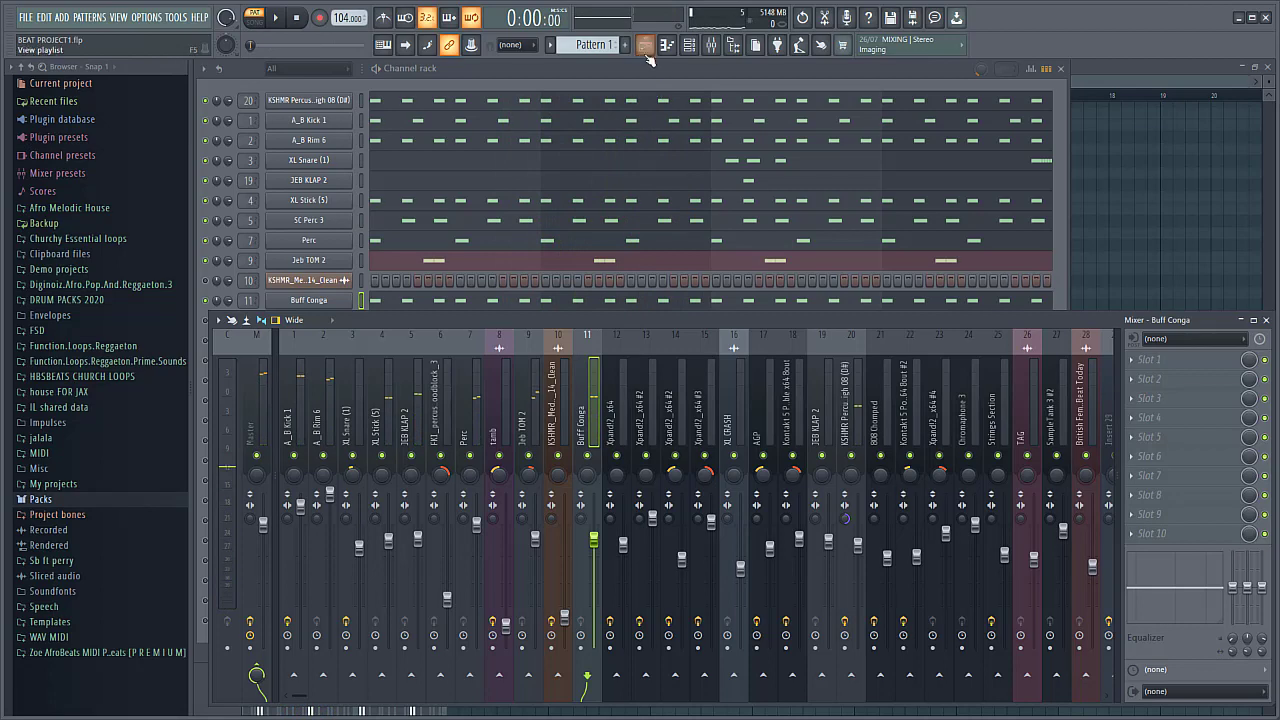
- Solo Track 10 in the playlist, open its Pattern 13 clip in the piano roll, and play the chord notes
{"action": "left_click", "coordinate": [646, 46]}
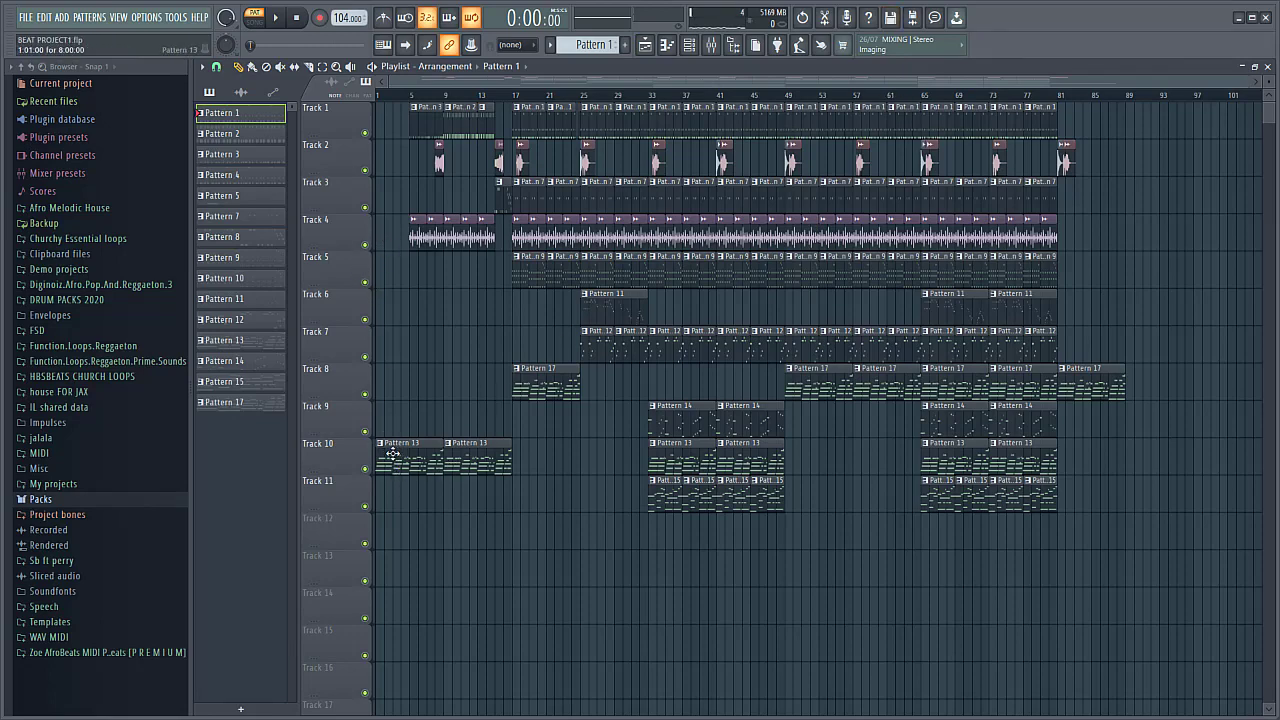
{"action": "left_click", "coordinate": [366, 469], "text": "ctrl"}
{"action": "double_click", "coordinate": [390, 463]}
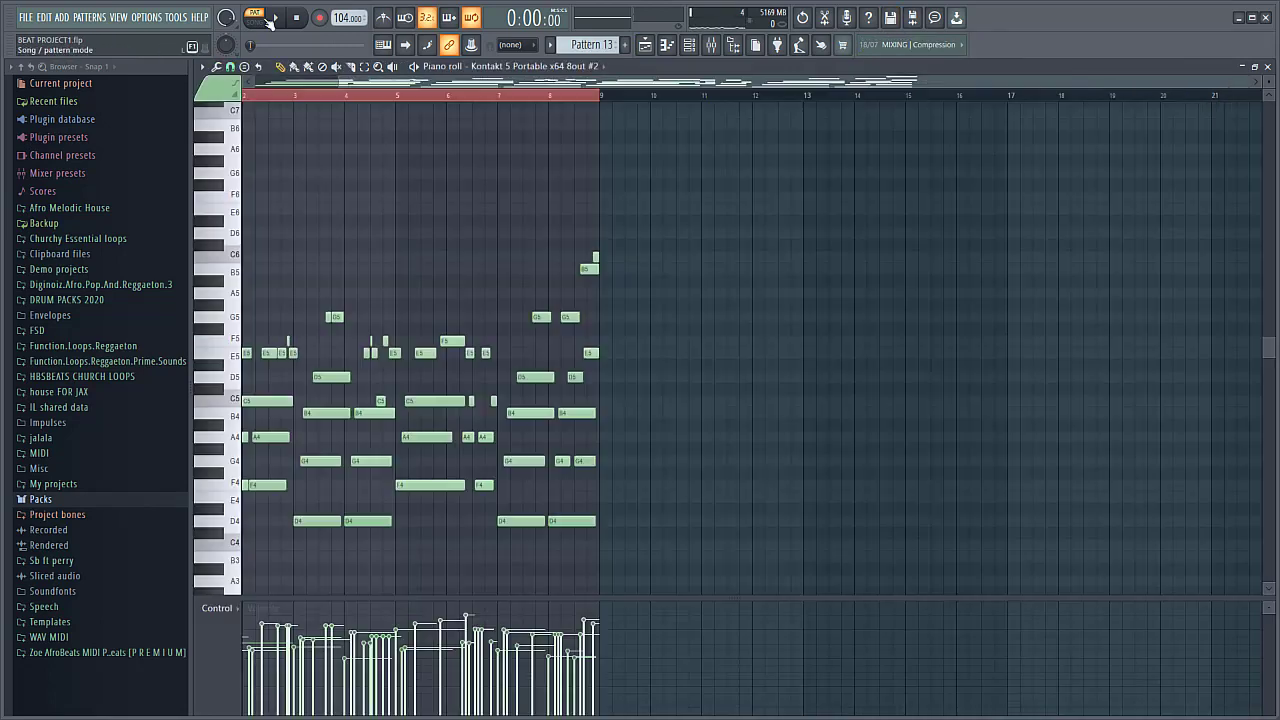
{"action": "key", "text": "space"}
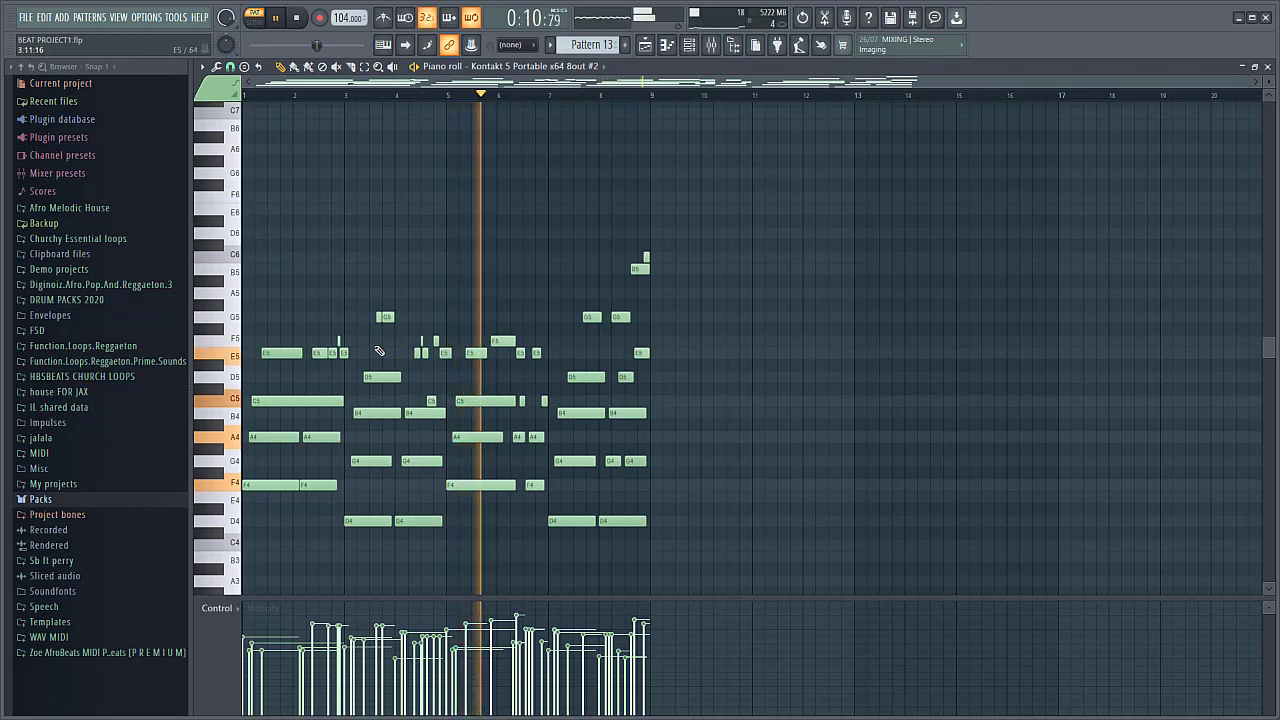
{"action": "scroll", "coordinate": [355, 285], "scroll_direction": "up", "scroll_amount": 3}
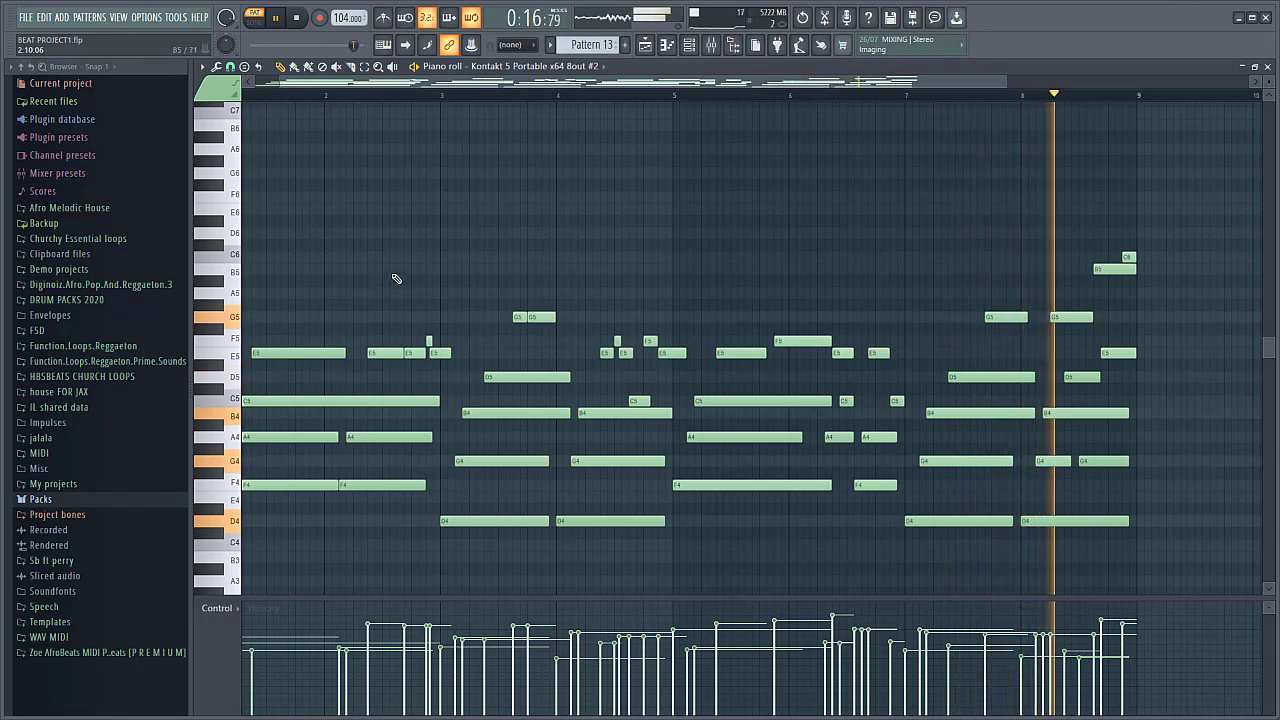
{"action": "key", "text": "space"}
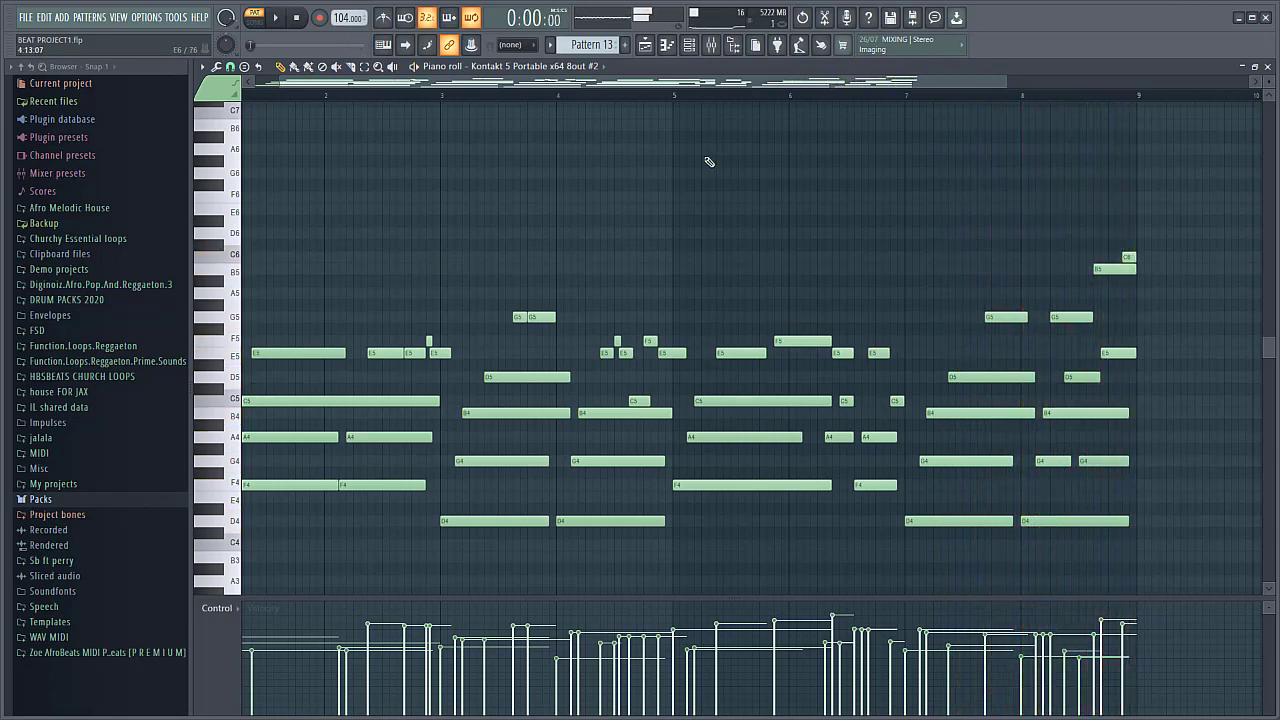
- Unmute Track 1 in the playlist and play the arrangement from bar 9 alongside Track 10
{"action": "left_click", "coordinate": [690, 45]}
{"action": "left_click", "coordinate": [645, 44]}
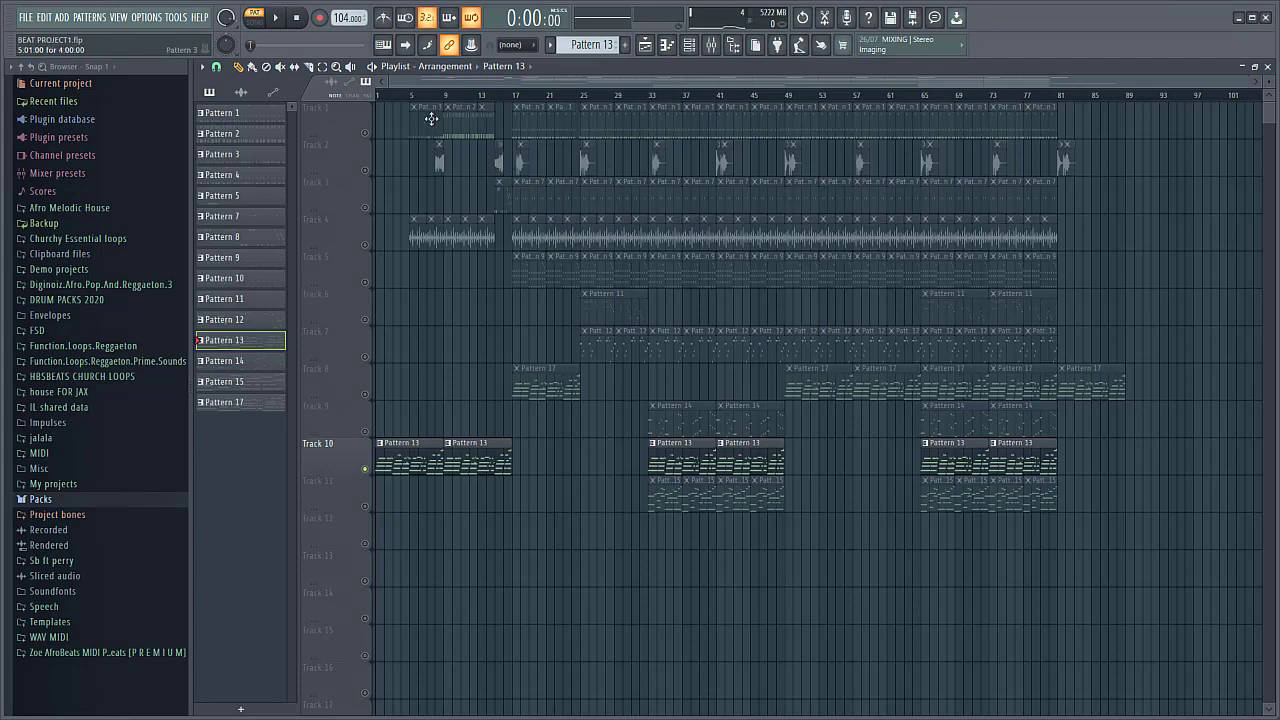
{"action": "left_click", "coordinate": [366, 133]}
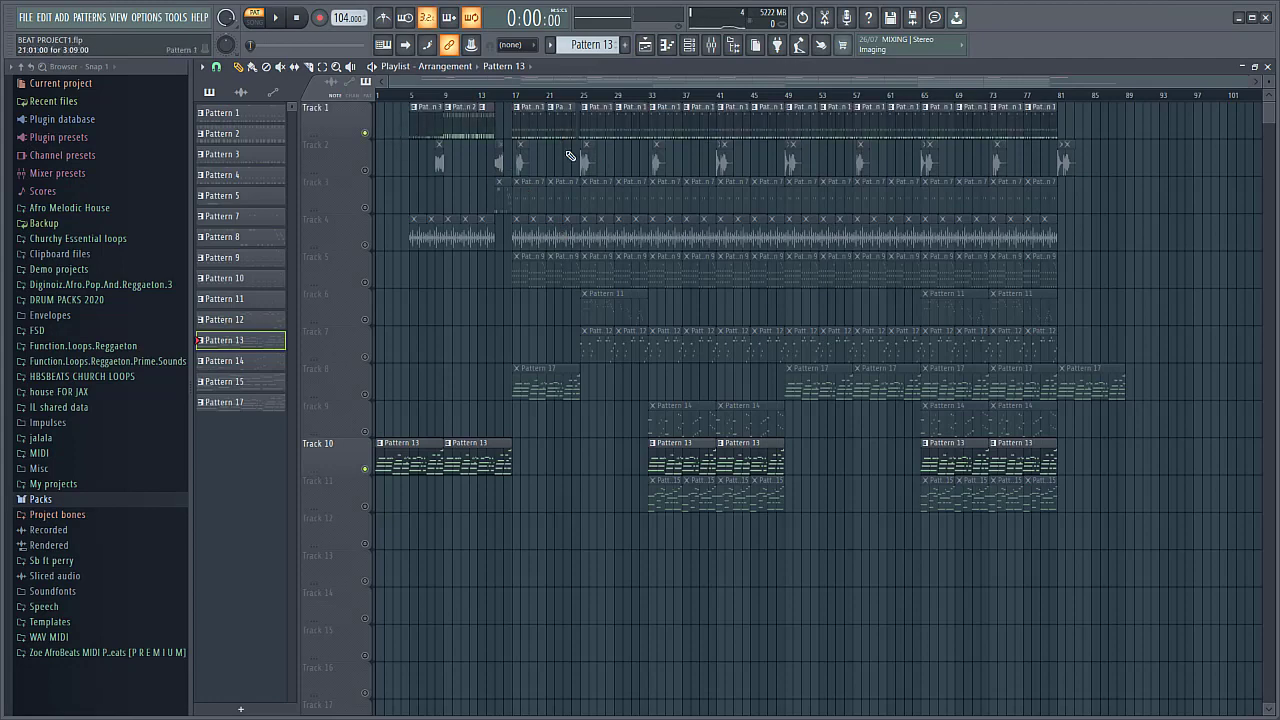
{"action": "left_click", "coordinate": [448, 99]}
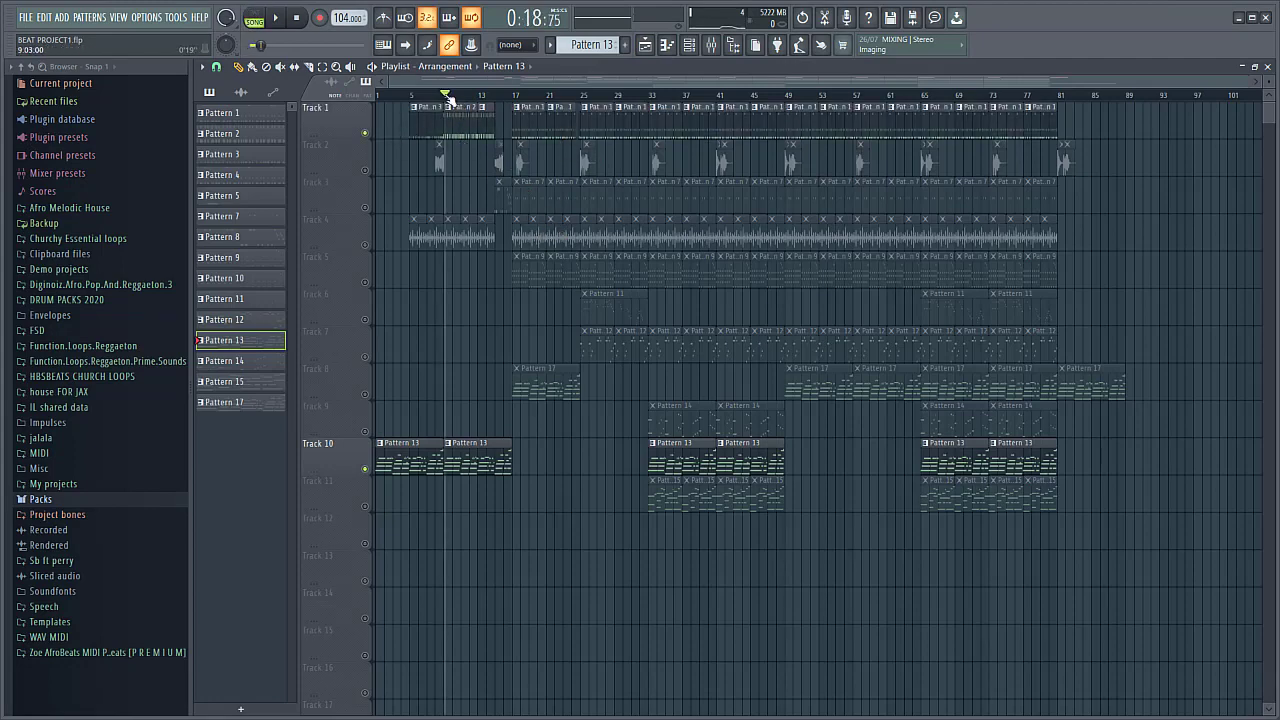
{"action": "scroll", "coordinate": [580, 210], "scroll_direction": "up", "scroll_amount": 3}
{"action": "key", "text": "space"}
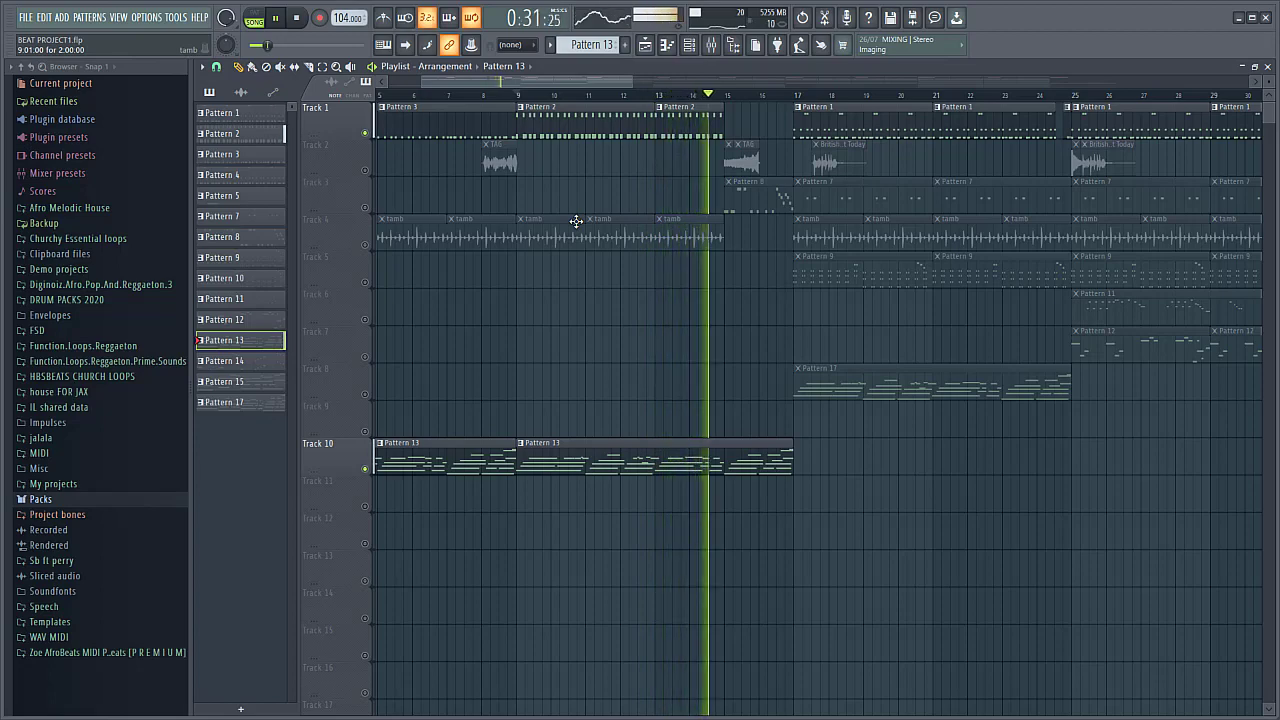
{"action": "key", "text": "space"}
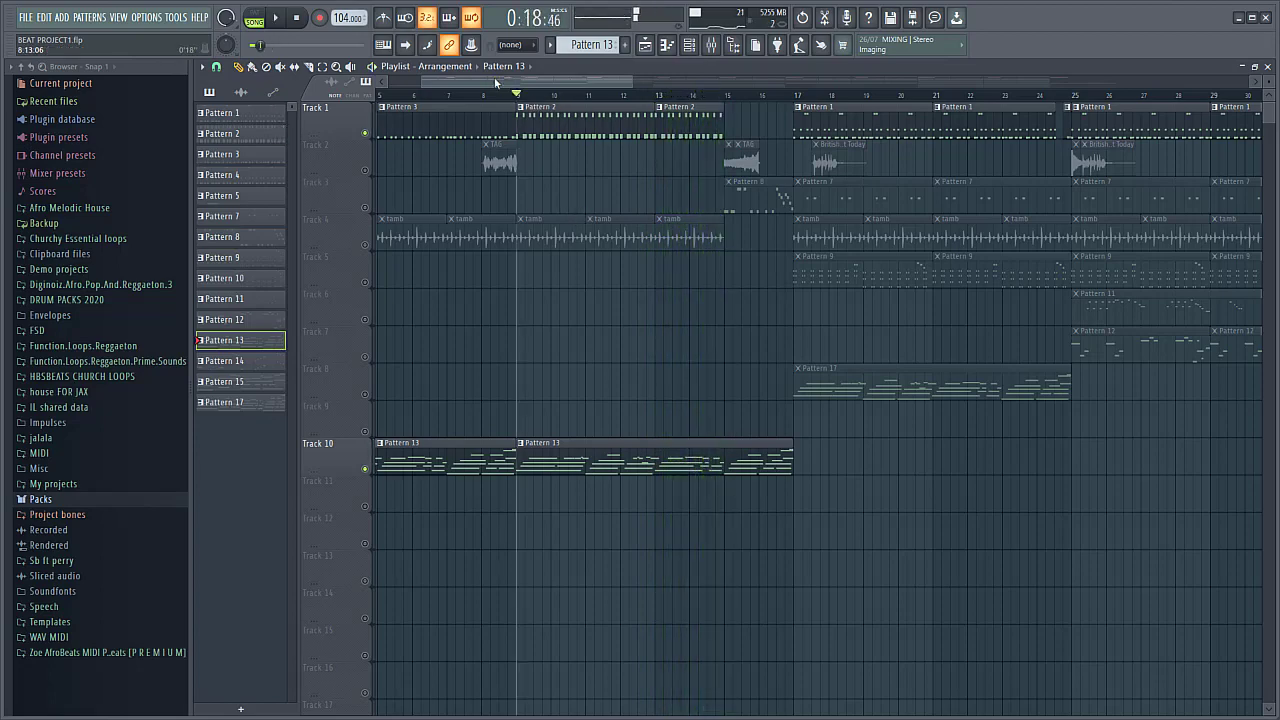
- Solo Track 4 with the tamb clips and play it from bar 5 in the playlist
{"action": "left_click_drag", "start_coordinate": [495, 82], "coordinate": [461, 82]}
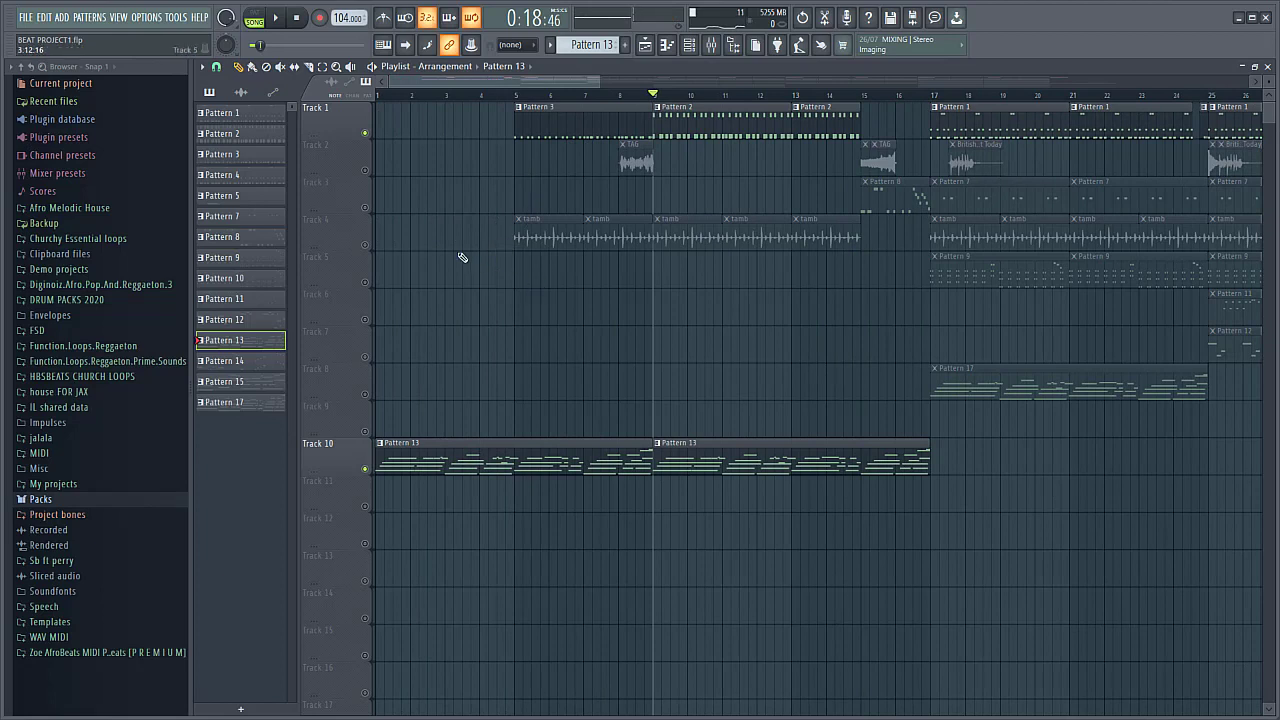
{"action": "left_click", "coordinate": [367, 248]}
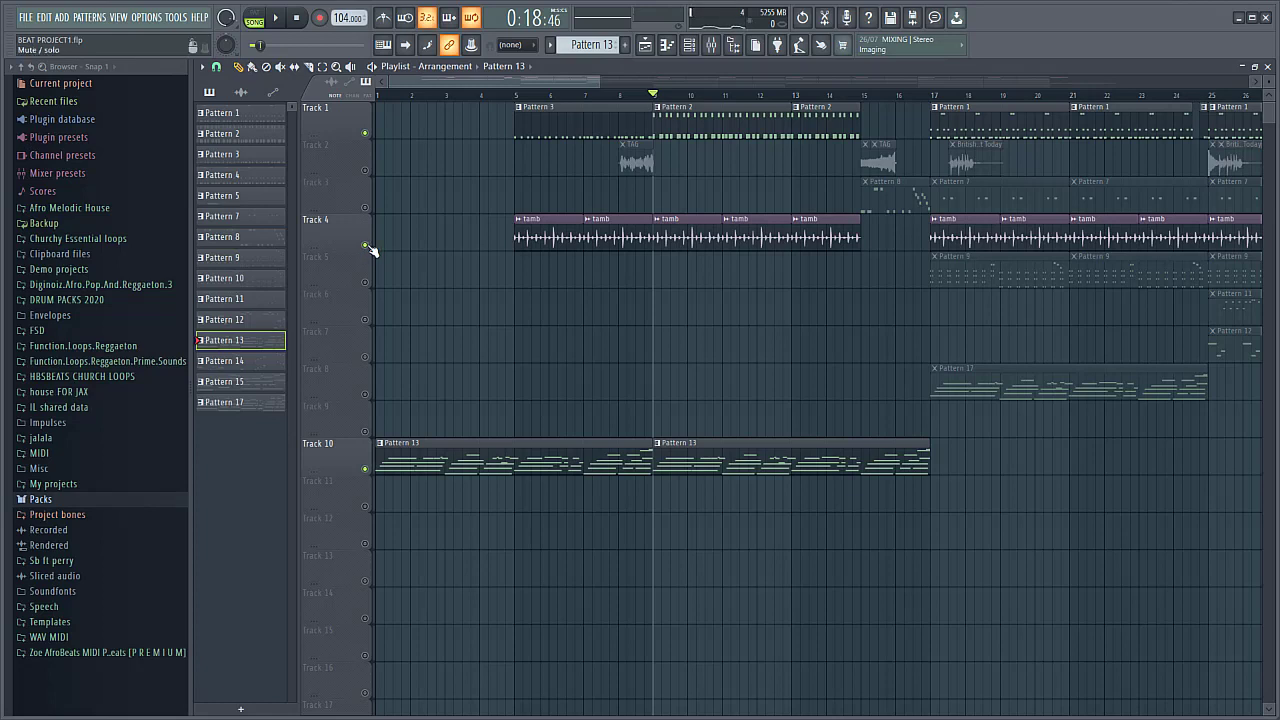
{"action": "right_click", "coordinate": [366, 245]}
{"action": "left_click", "coordinate": [517, 96]}
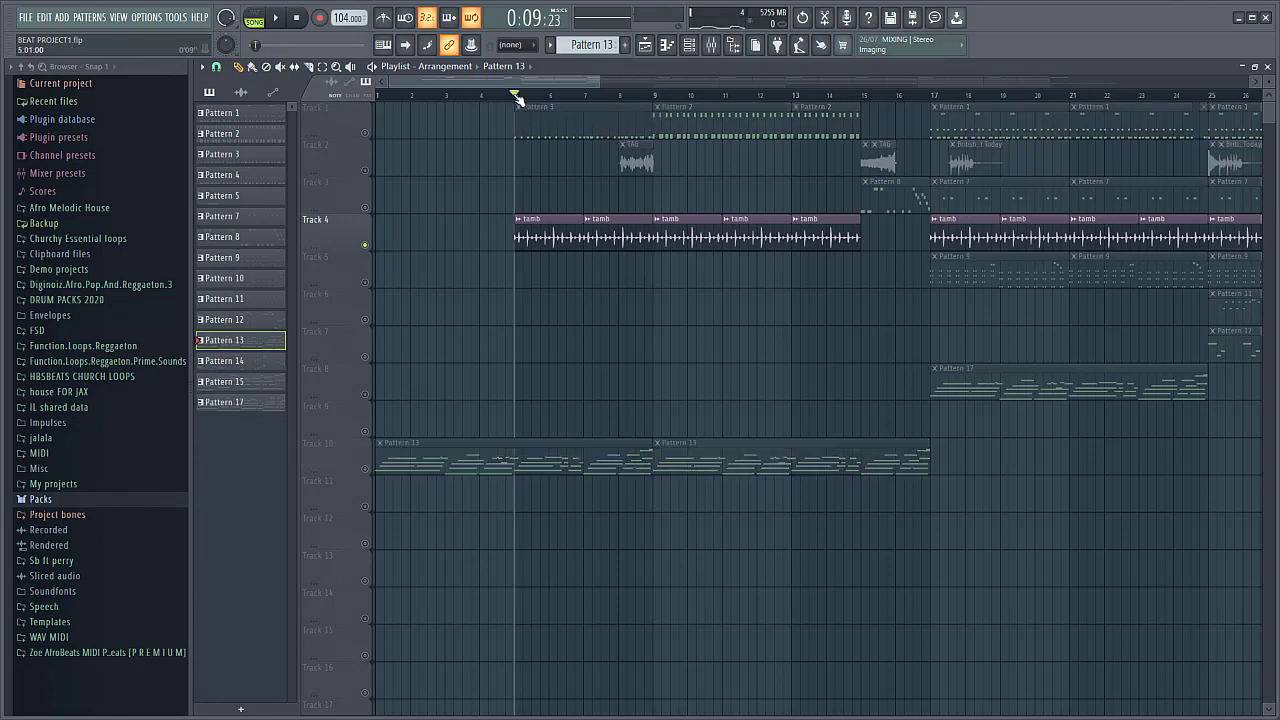
{"action": "key", "text": "space"}
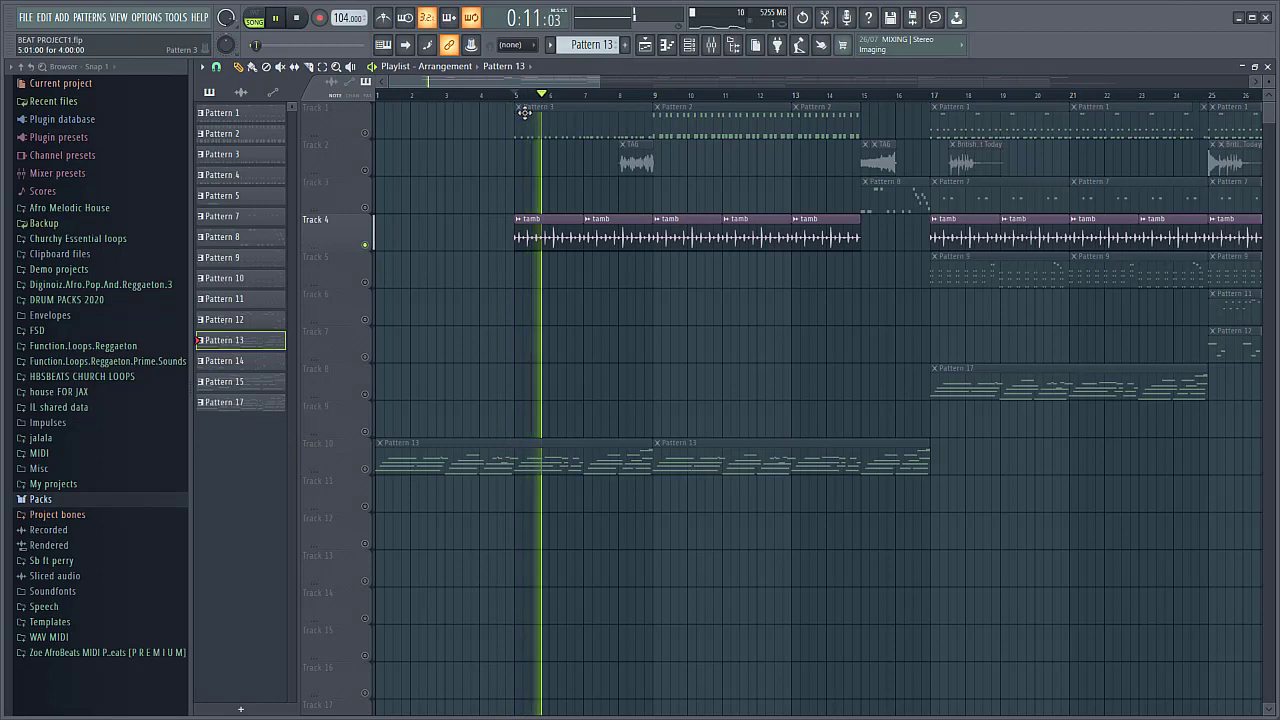
{"action": "key", "text": "space"}
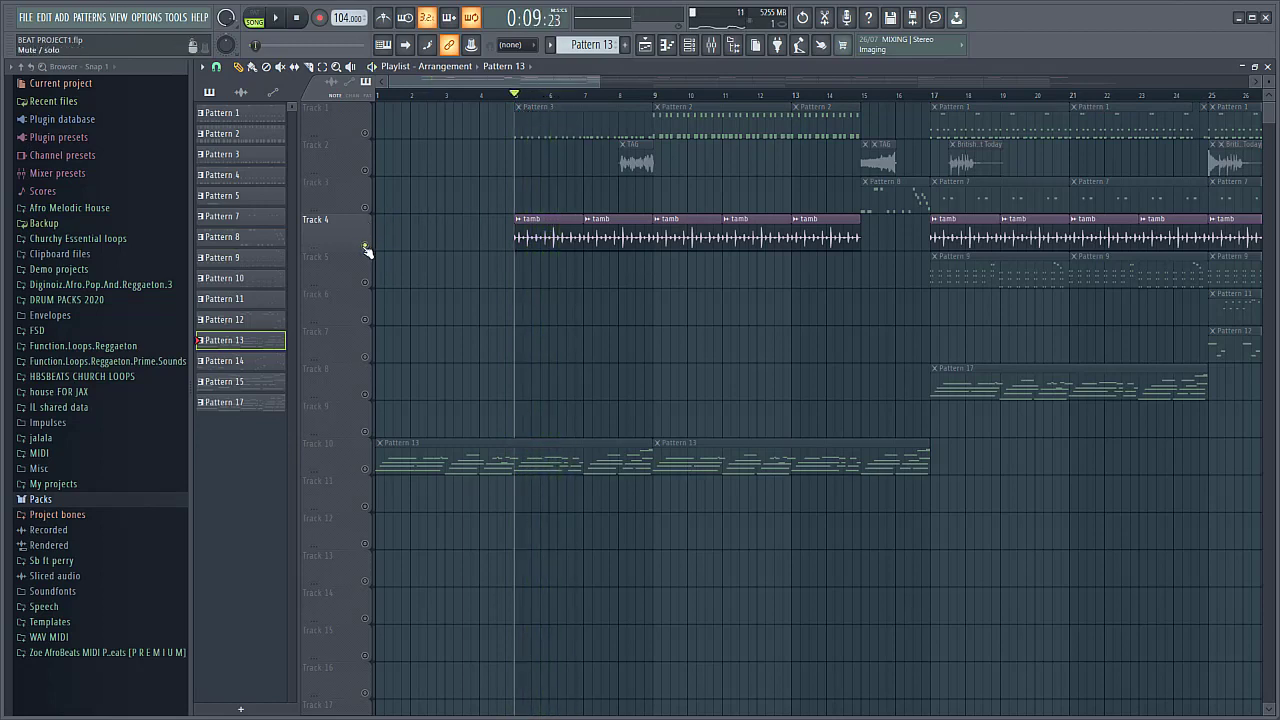
- Play all playlist tracks except Track 10 from bar 9, then stop and restore every track to unmuted
{"action": "right_click", "coordinate": [366, 246]}
{"action": "left_click", "coordinate": [654, 95]}
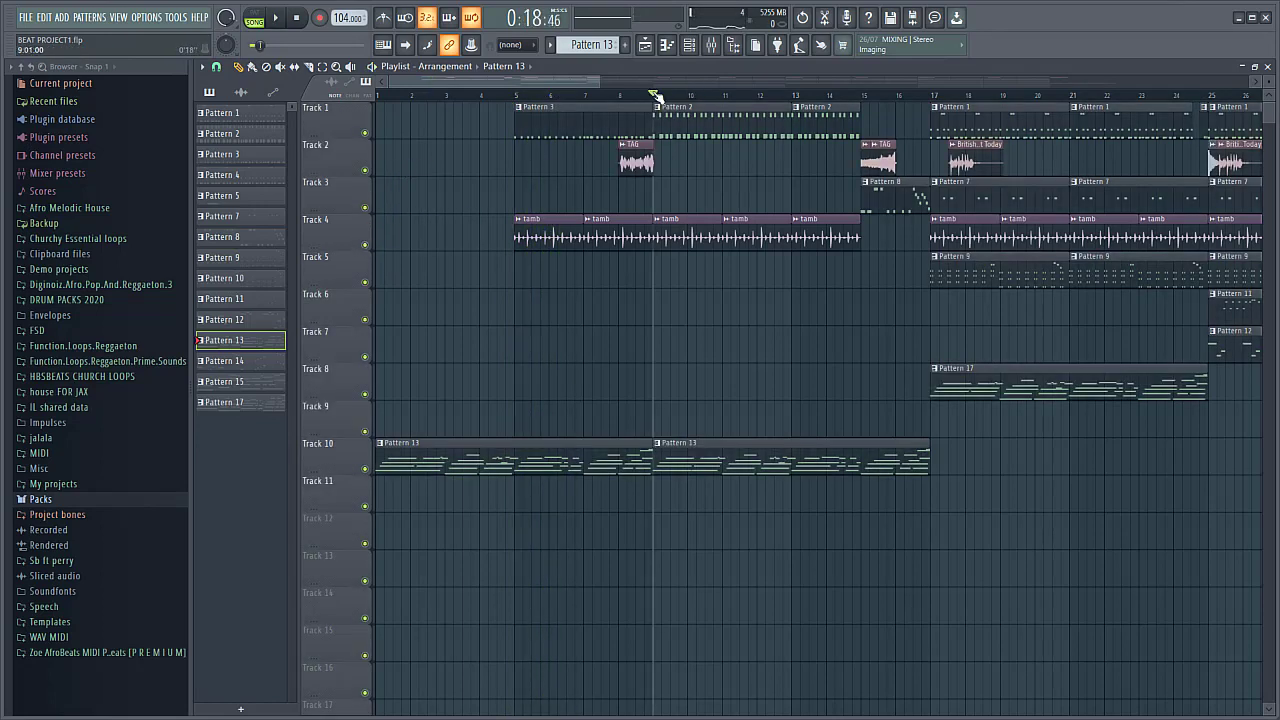
{"action": "left_click", "coordinate": [367, 470]}
{"action": "key", "text": "space"}
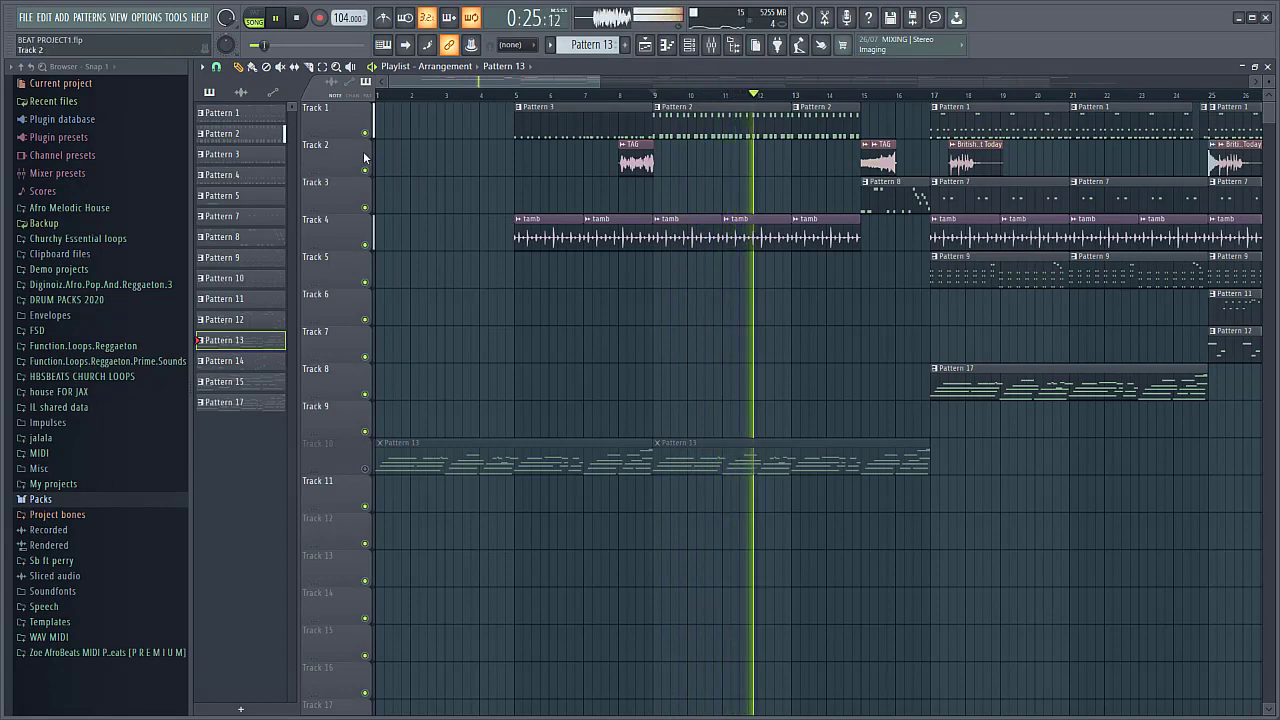
{"action": "key", "text": "space"}
{"action": "right_click", "coordinate": [366, 469]}
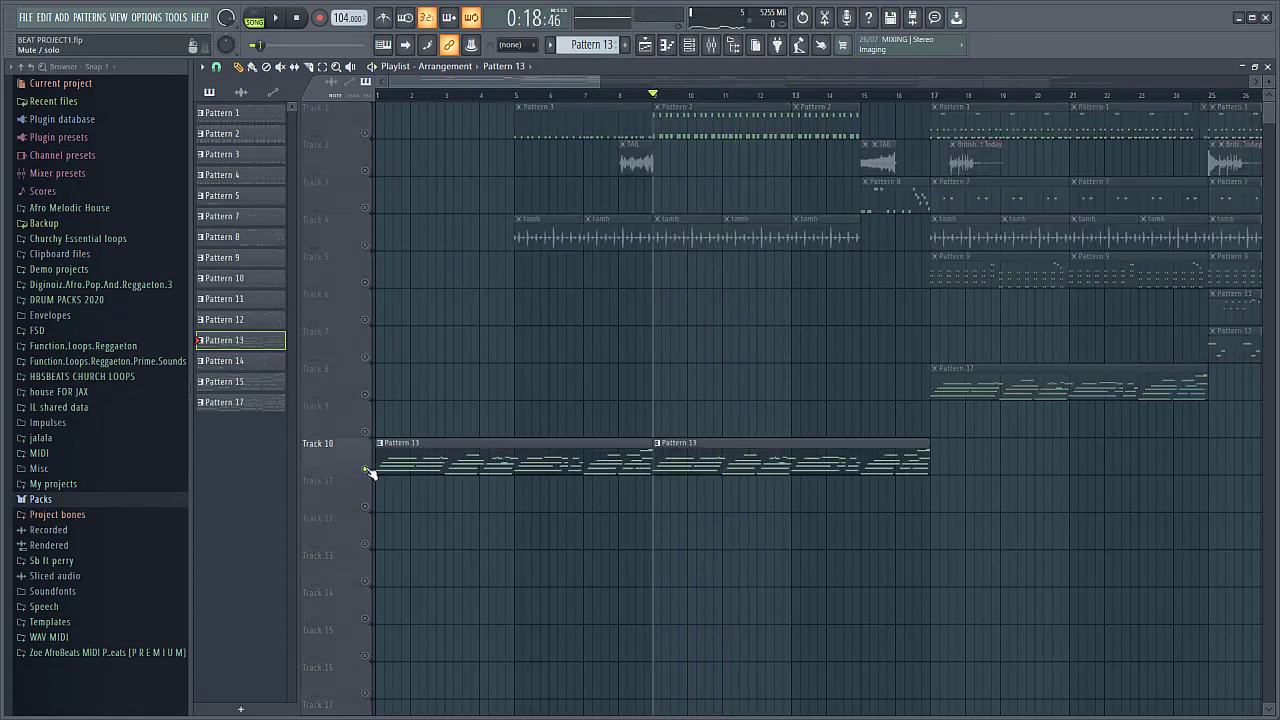
{"action": "right_click", "coordinate": [366, 469]}
- Open the Pattern 8 clip on Track 3 in the piano roll and play it in pattern mode
{"action": "scroll", "coordinate": [697, 345], "scroll_direction": "up", "scroll_amount": 4}
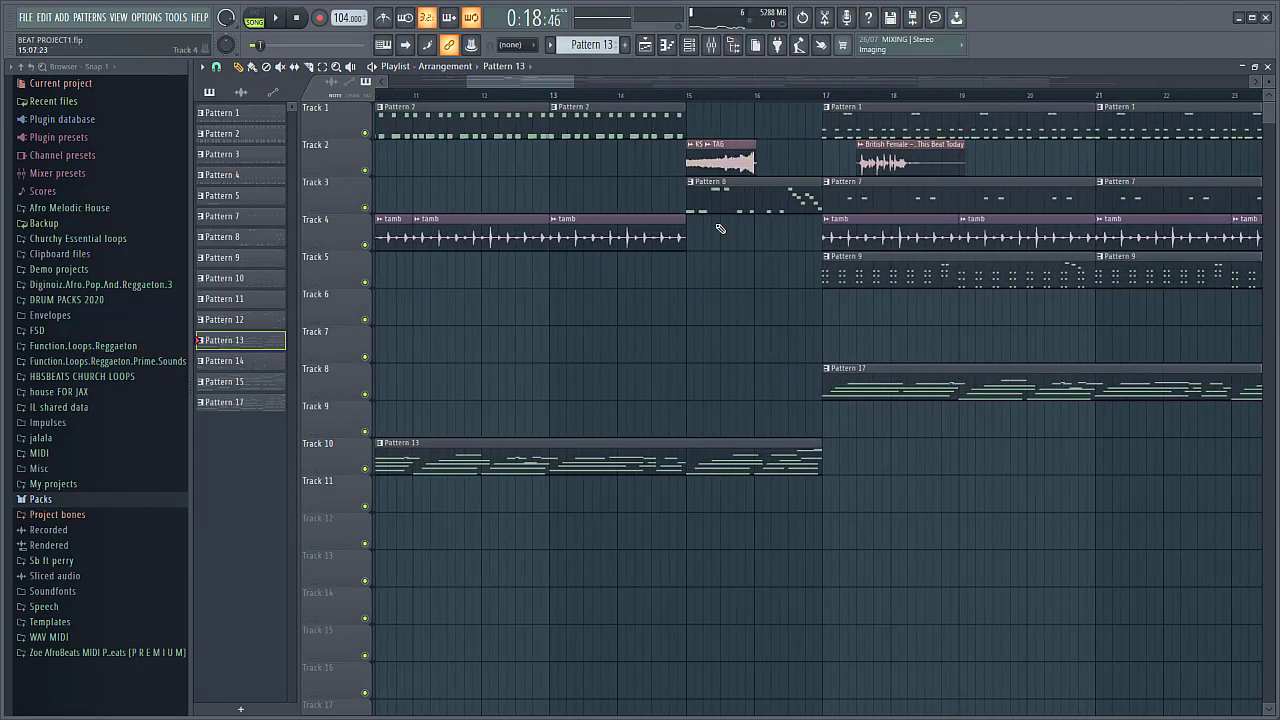
{"action": "double_click", "coordinate": [711, 201]}
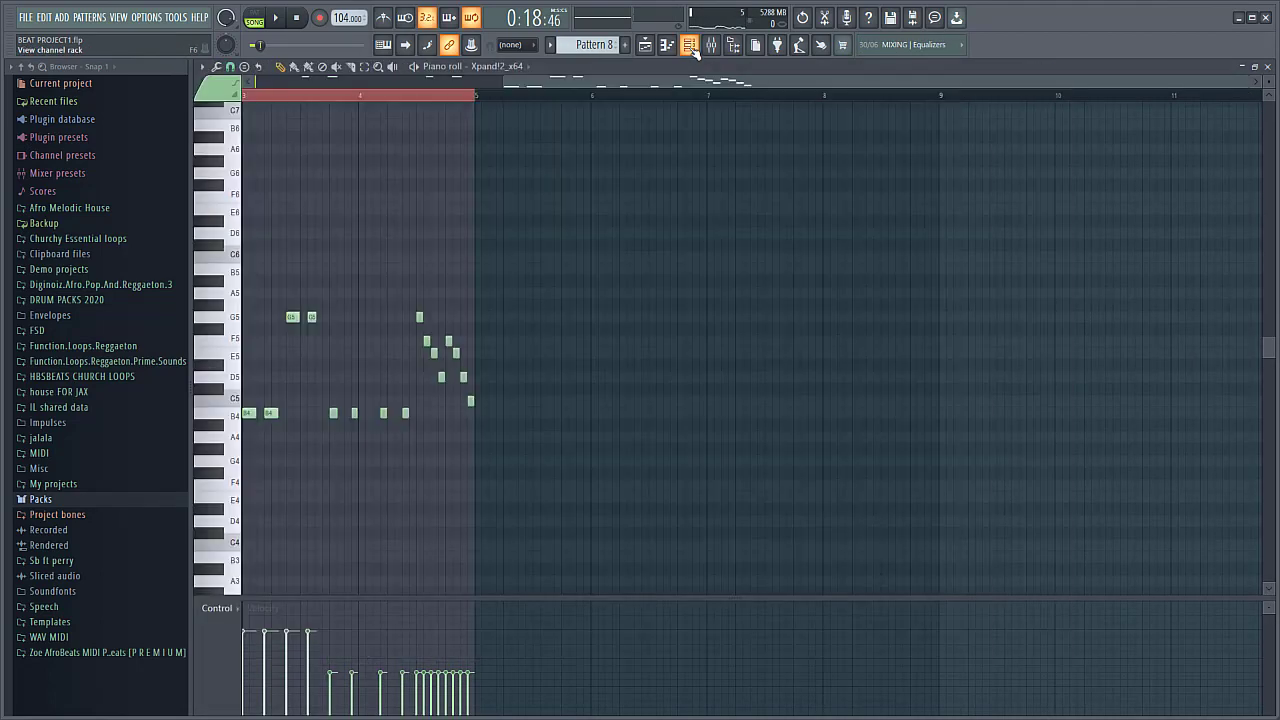
{"action": "left_click_drag", "start_coordinate": [642, 88], "coordinate": [400, 103]}
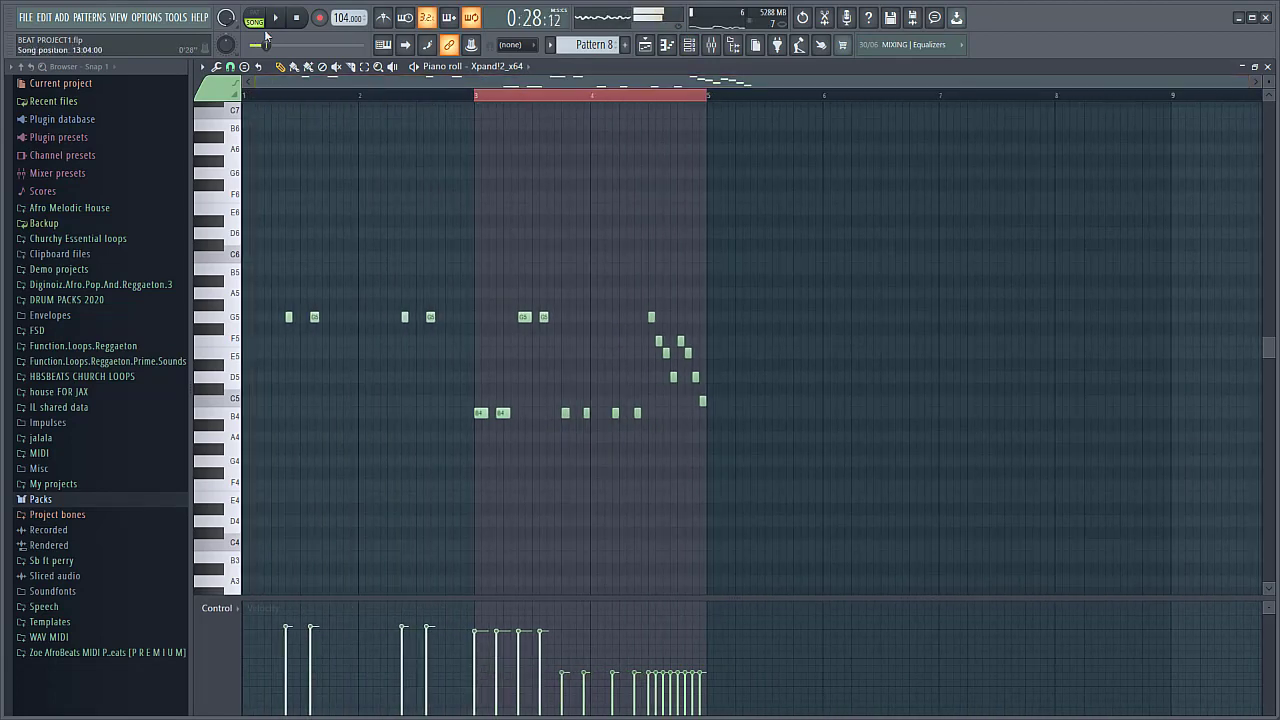
{"action": "left_click", "coordinate": [254, 17]}
{"action": "key", "text": "space"}
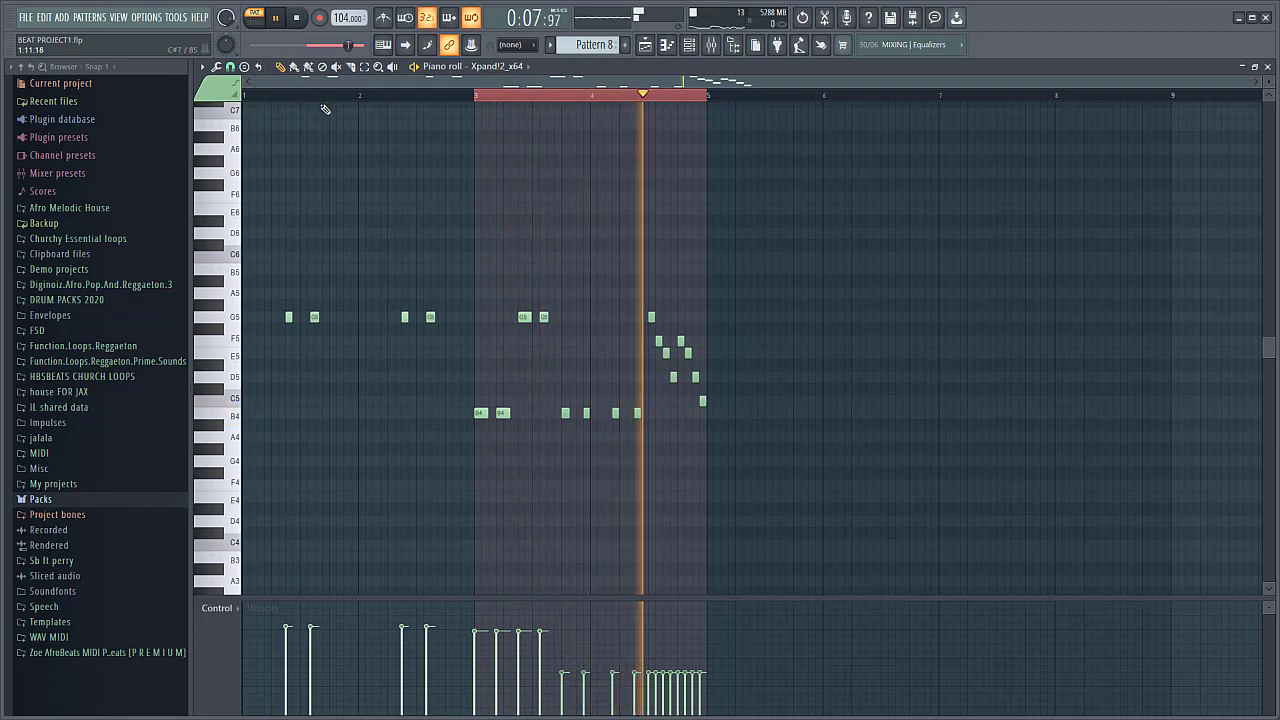
- Solo Track 5 in the playlist, set playback to bar 17, and play Pattern 9 with its piano roll open
{"action": "left_click", "coordinate": [648, 44]}
{"action": "scroll", "coordinate": [697, 228], "scroll_direction": "down", "scroll_amount": 2}
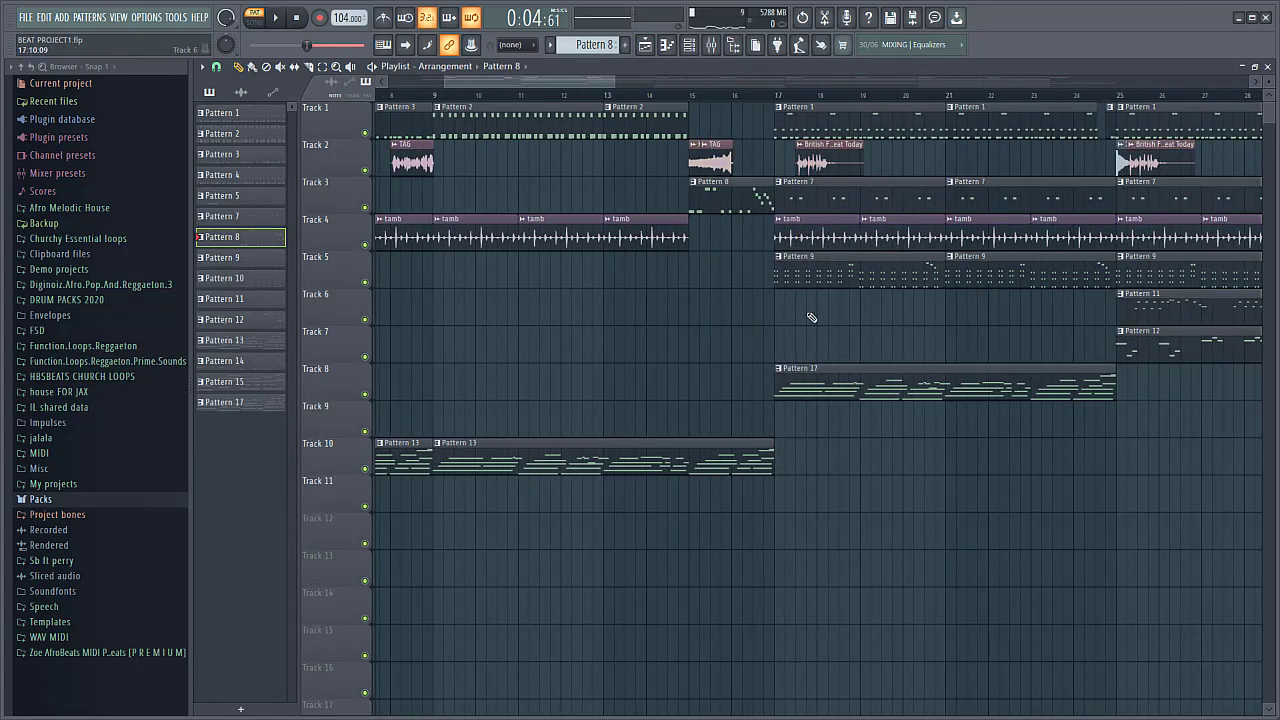
{"action": "scroll", "coordinate": [805, 318], "scroll_direction": "down", "scroll_amount": 1}
{"action": "right_click", "coordinate": [365, 283]}
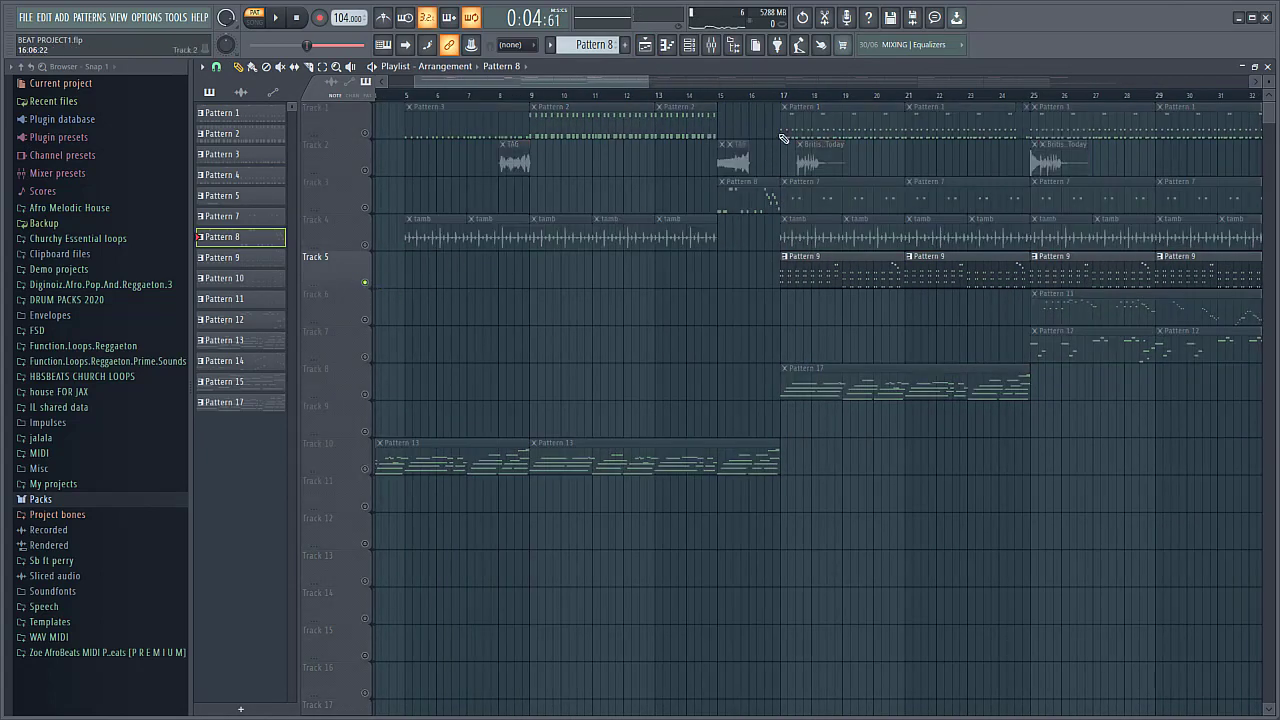
{"action": "left_click", "coordinate": [785, 97]}
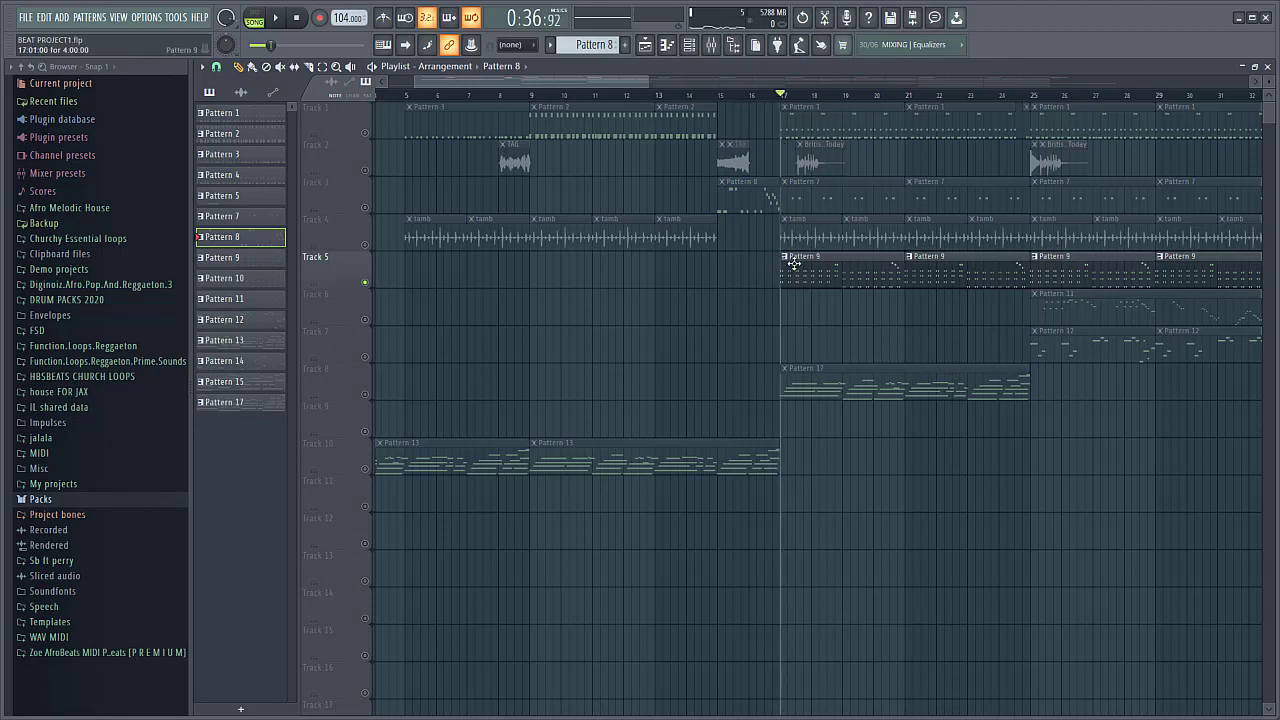
{"action": "double_click", "coordinate": [795, 262]}
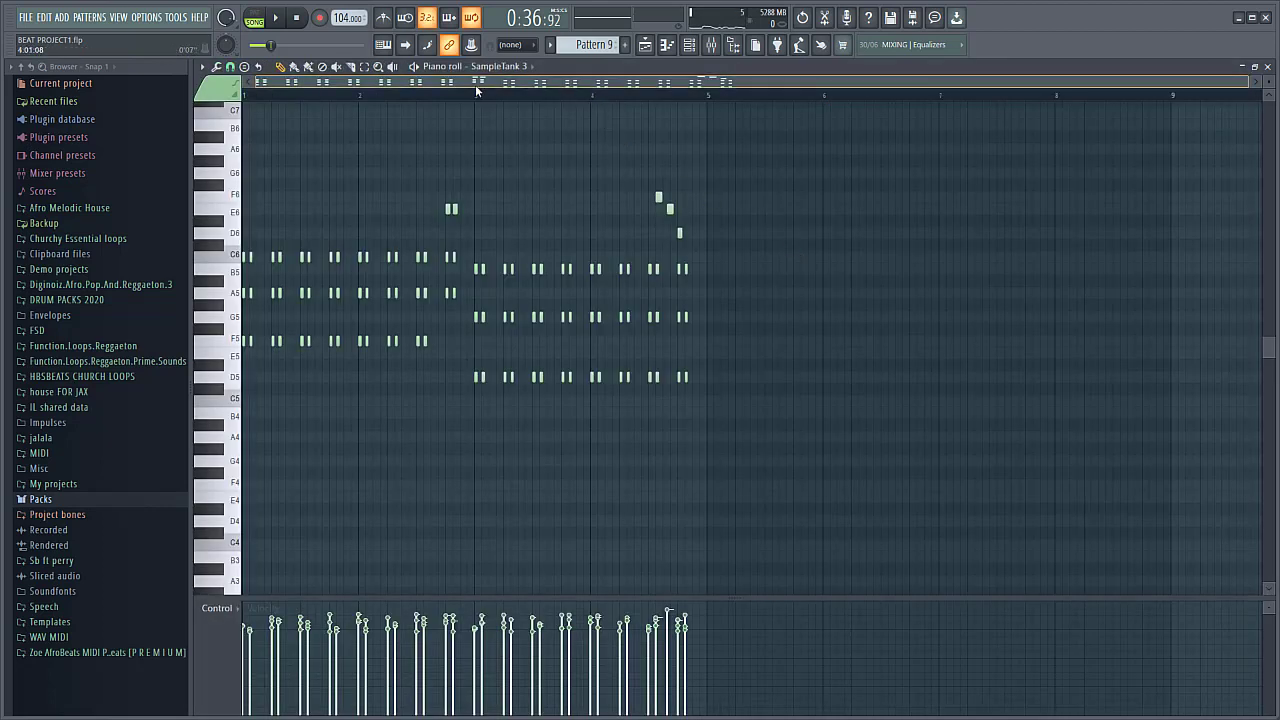
{"action": "key", "text": "space"}
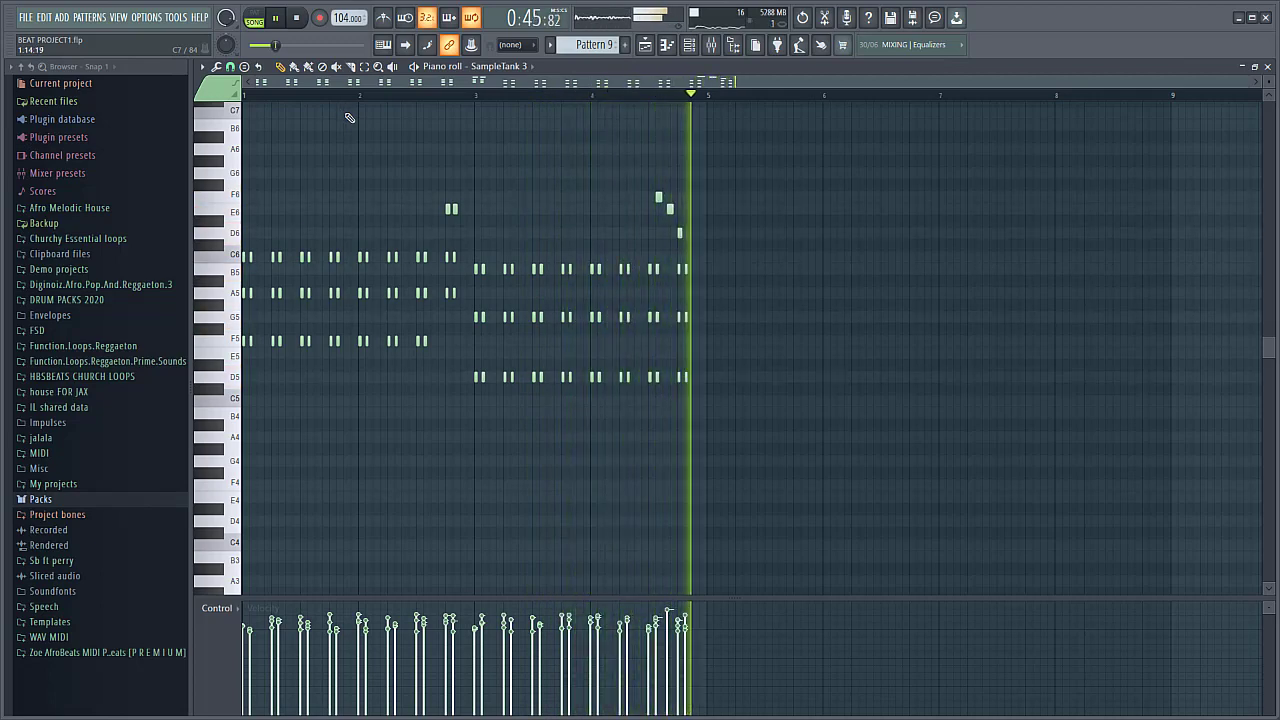
{"action": "key", "text": "space"}
- Unmute Track 8 in the playlist, open its Pattern 17 clip in the piano roll, and play it in pattern mode
{"action": "left_click", "coordinate": [645, 45]}
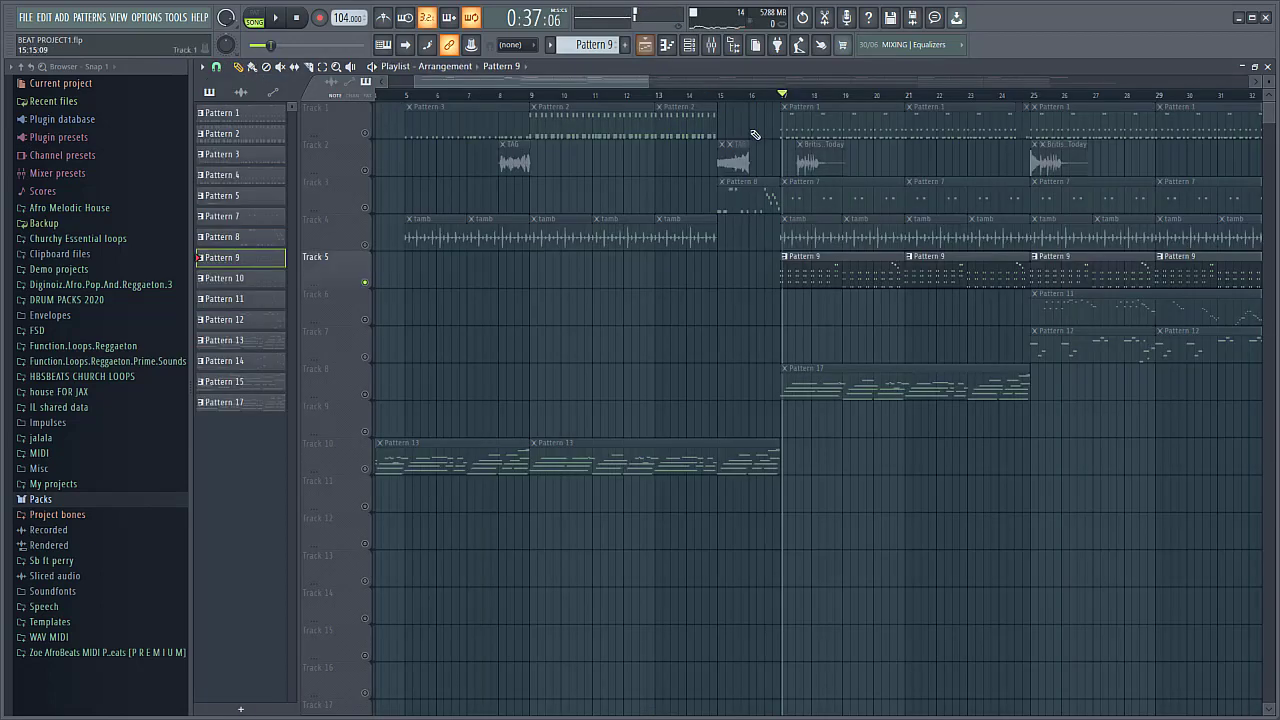
{"action": "left_click", "coordinate": [366, 394]}
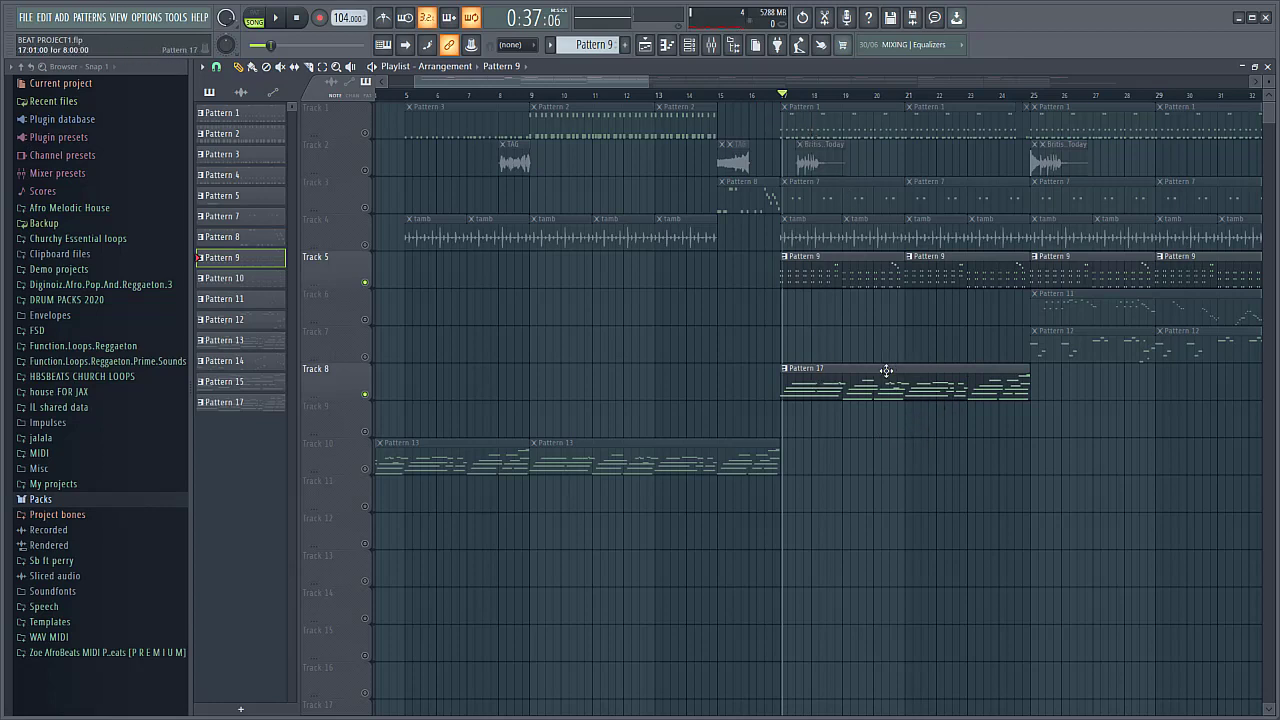
{"action": "double_click", "coordinate": [826, 389]}
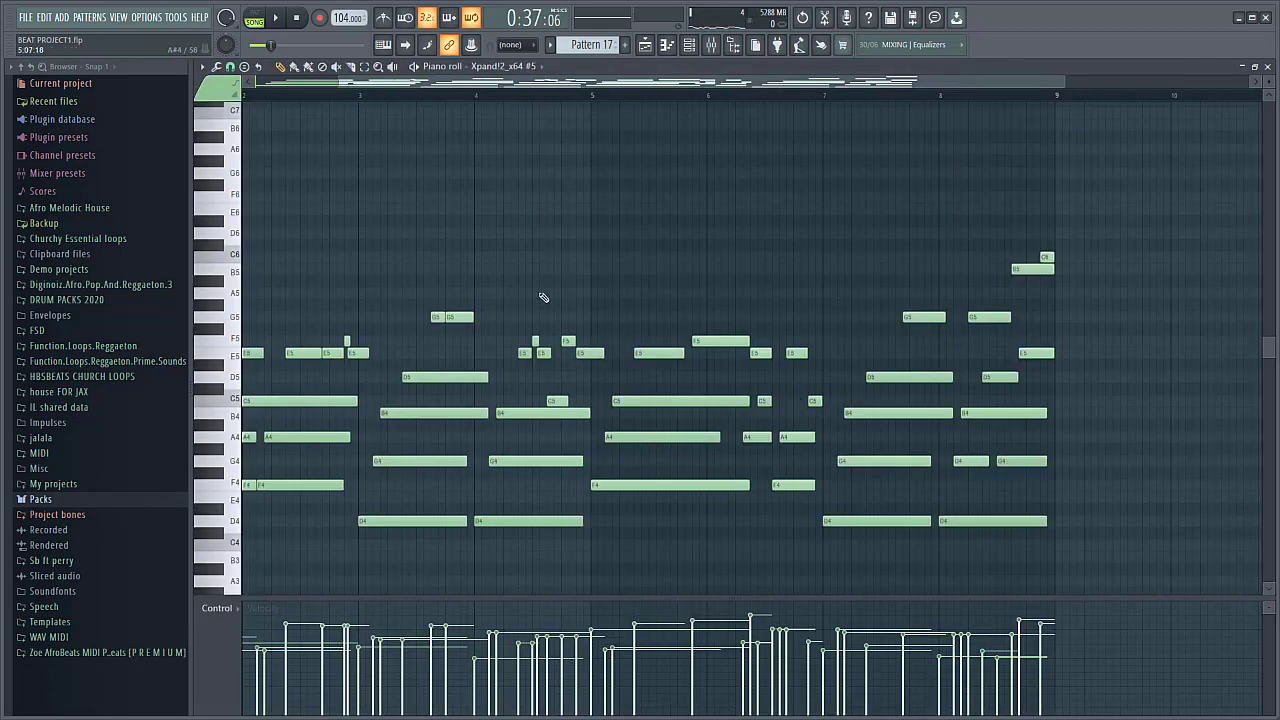
{"action": "left_click_drag", "start_coordinate": [451, 88], "coordinate": [265, 98]}
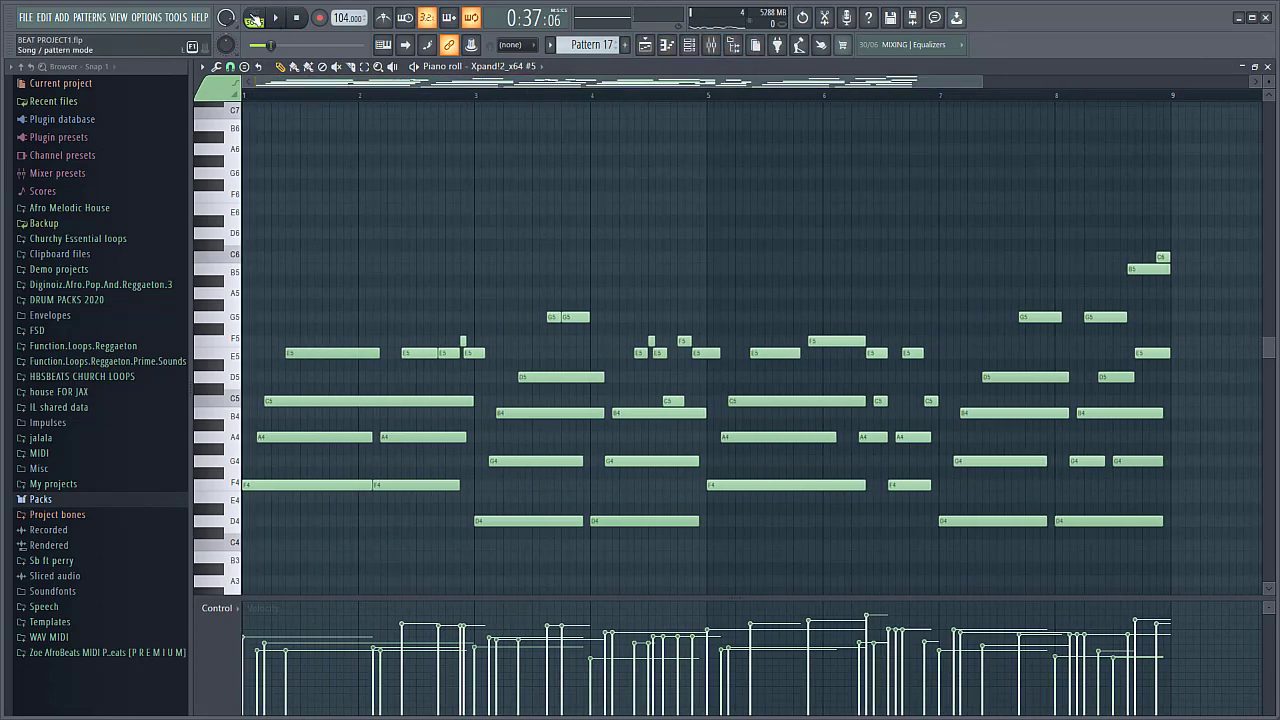
{"action": "left_click", "coordinate": [278, 18]}
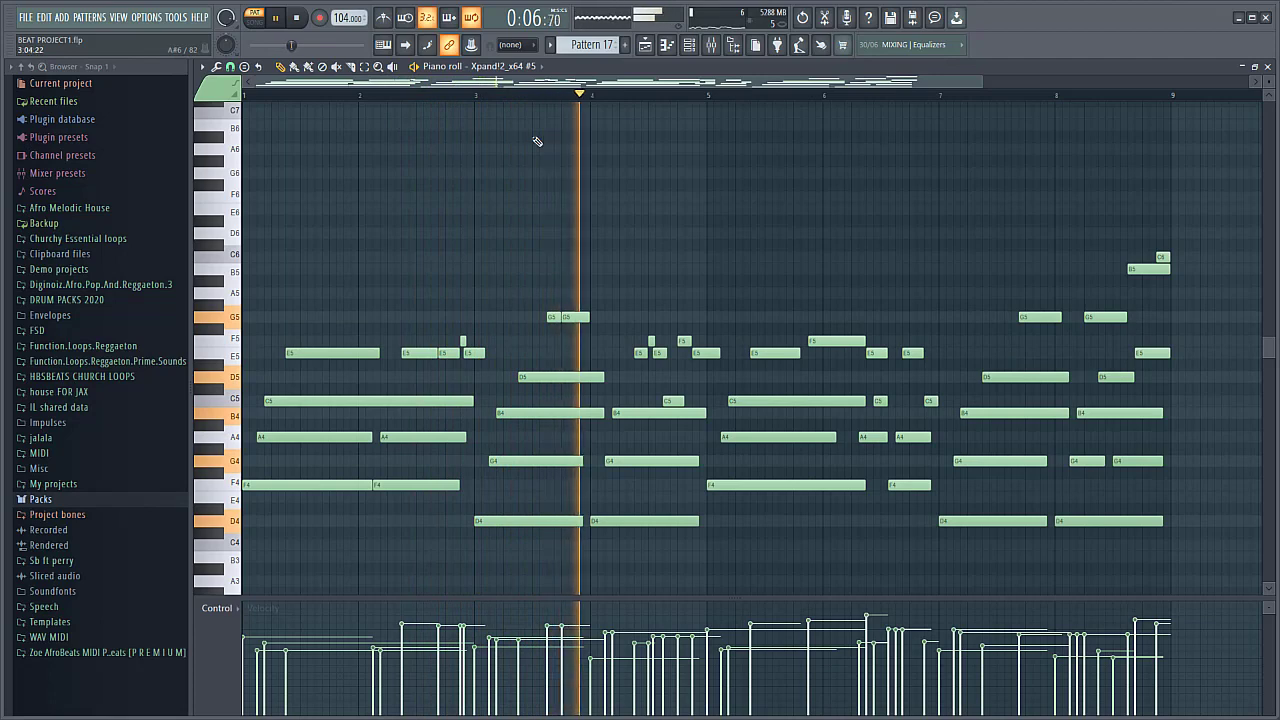
{"action": "left_click", "coordinate": [645, 45]}
{"action": "key", "text": "space"}
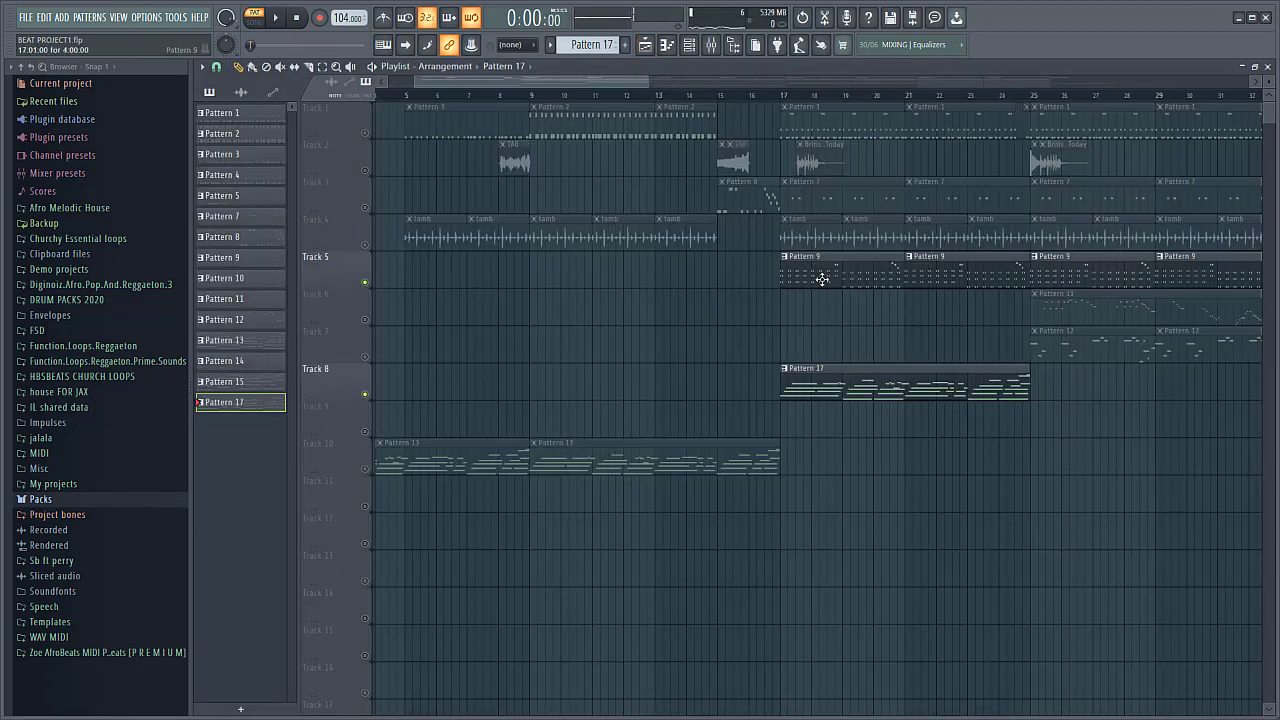
- Solo Track 5 in the playlist and play it in song mode from bar 17
{"action": "left_click", "coordinate": [366, 283], "text": "ctrl"}
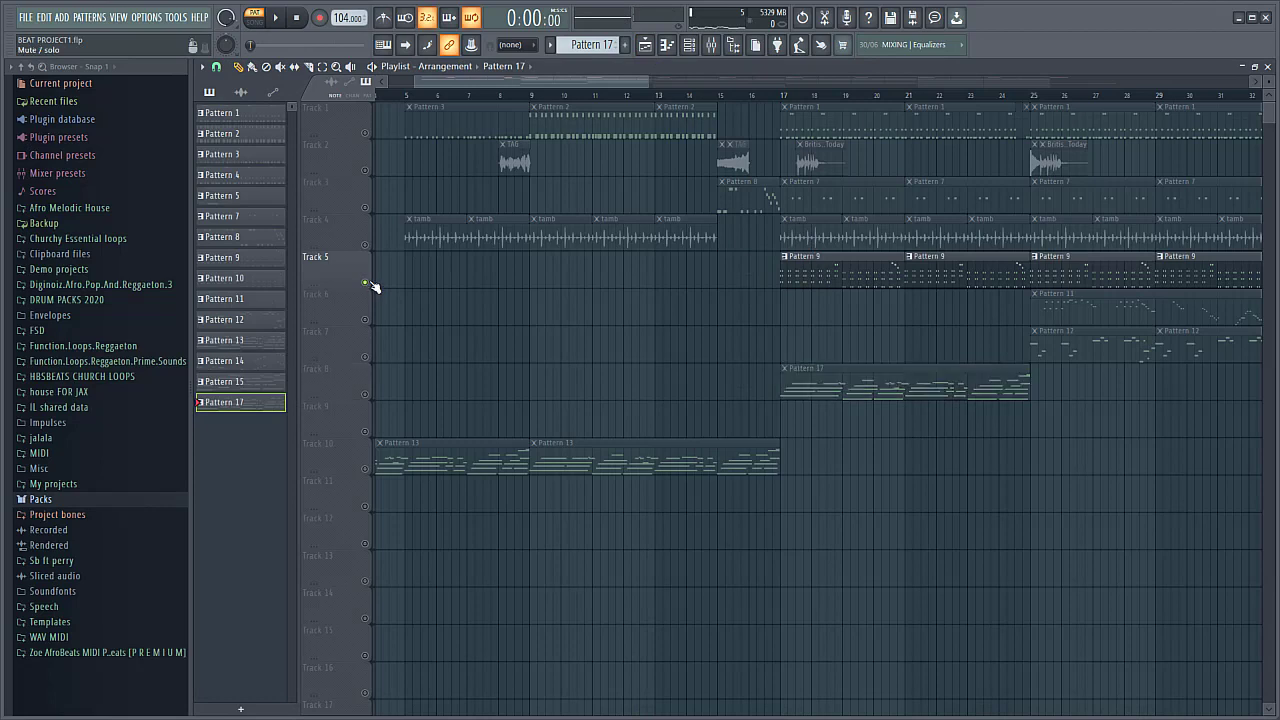
{"action": "left_click", "coordinate": [785, 102]}
{"action": "key", "text": "space"}
{"action": "key", "text": "space"}
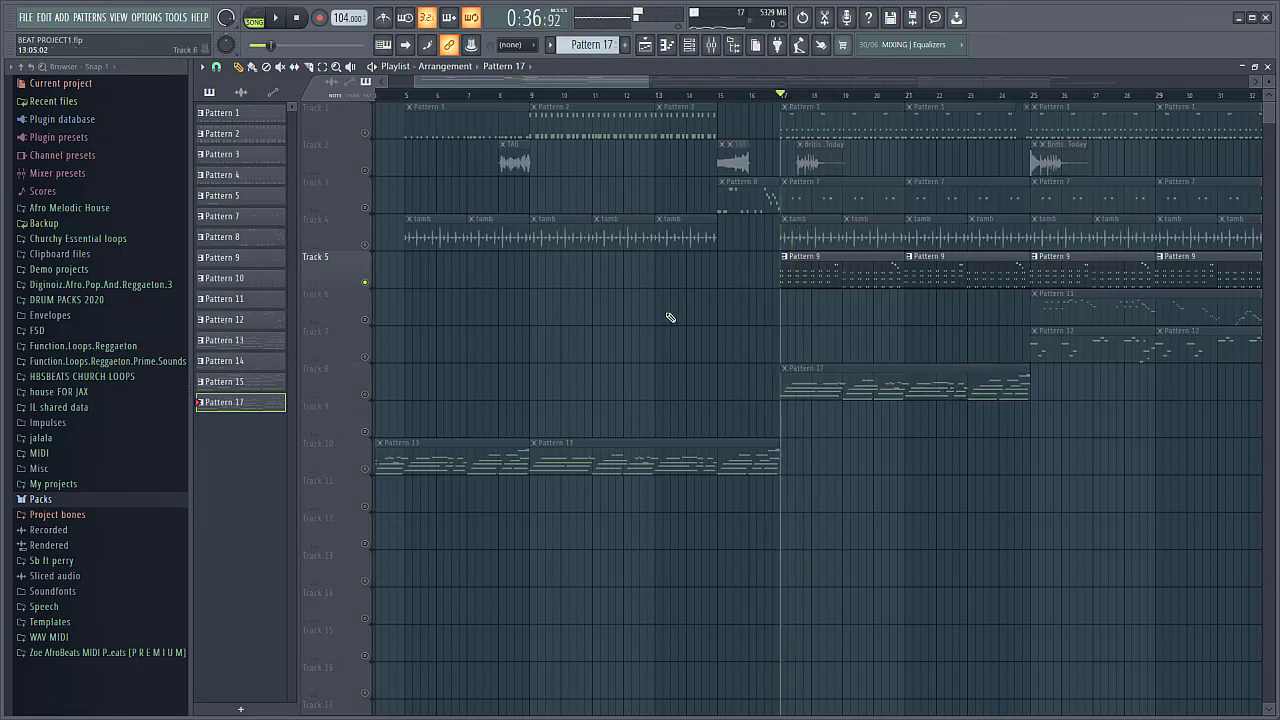
- Unmute Track 8 alongside Track 5 and play both tracks together from bar 17, then stop
{"action": "left_click", "coordinate": [367, 395]}
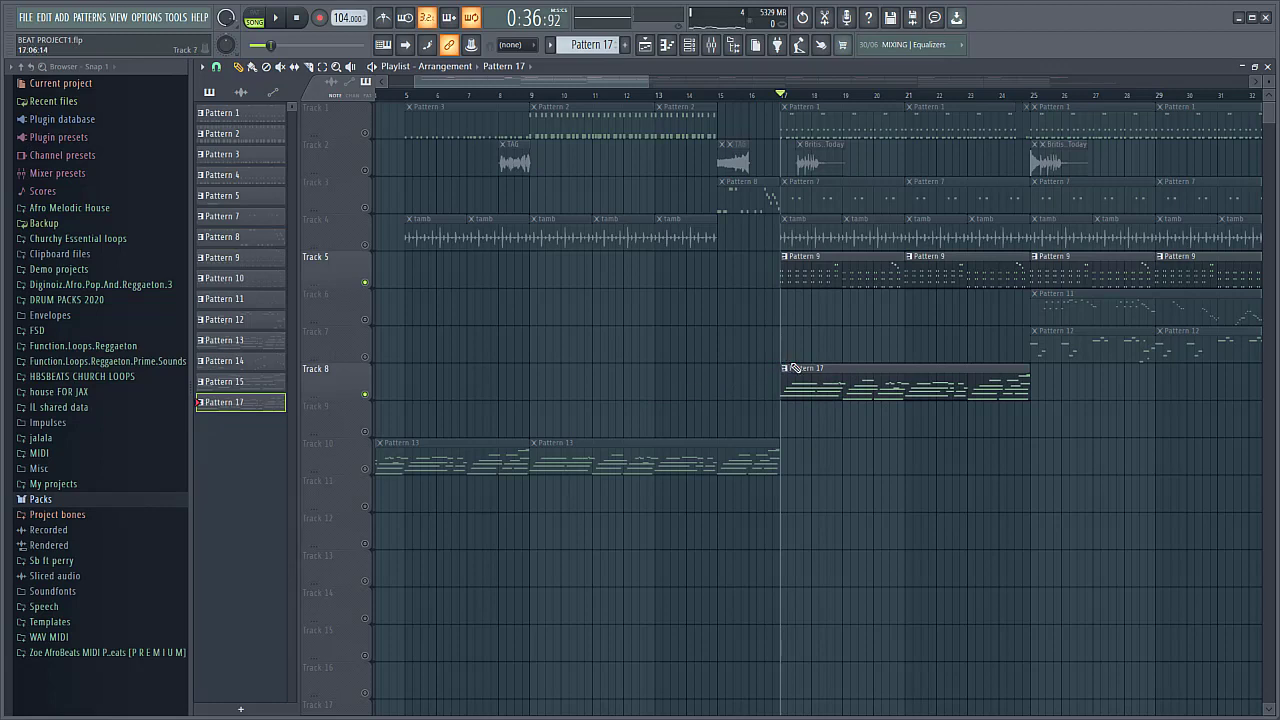
{"action": "key", "text": "space"}
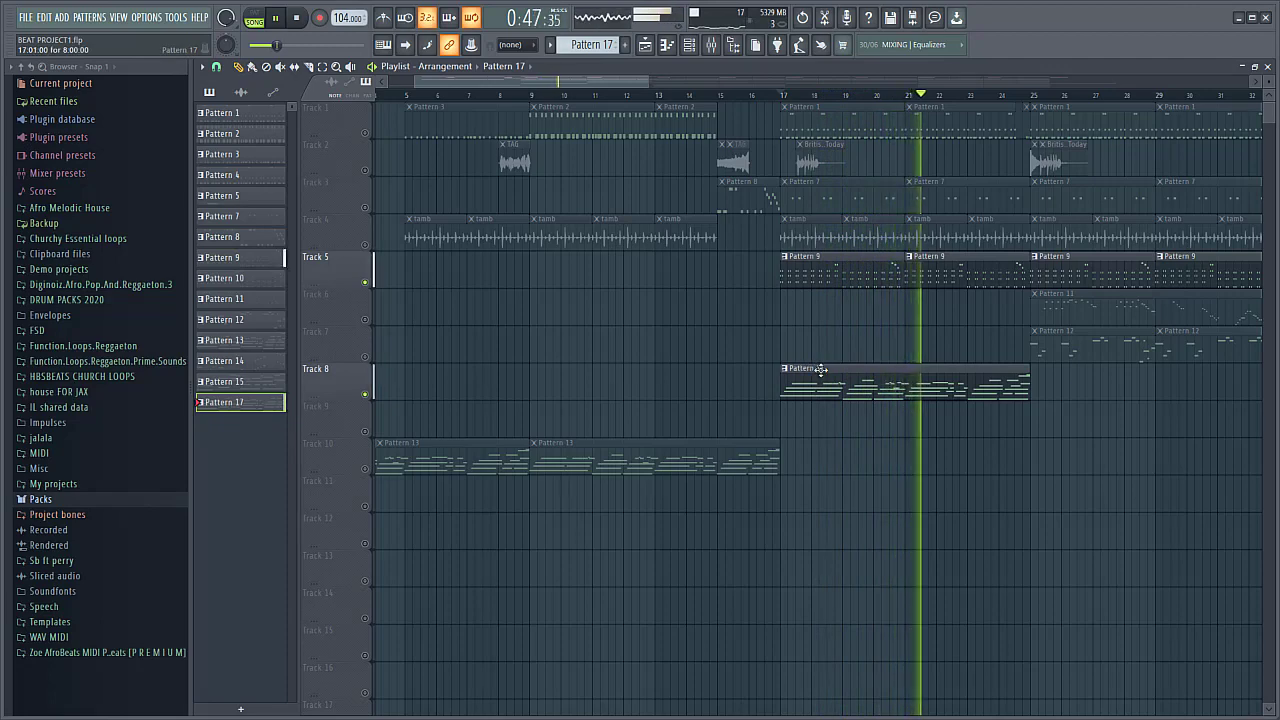
{"action": "key", "text": "space"}
- Unmute Track 6 in the playlist and set the song position to bar 25
{"action": "scroll", "coordinate": [1000, 475], "scroll_direction": "down", "scroll_amount": 1}
{"action": "scroll", "coordinate": [1000, 475], "scroll_direction": "down", "scroll_amount": 2}
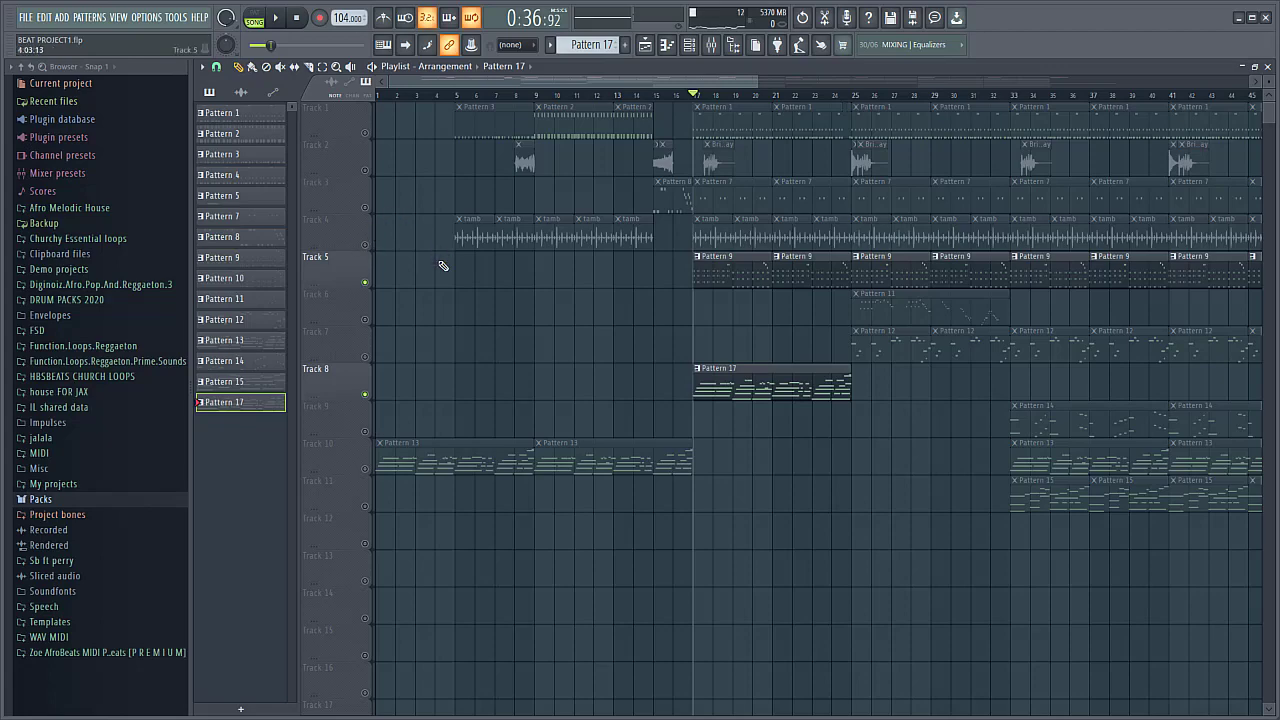
{"action": "left_click", "coordinate": [365, 320]}
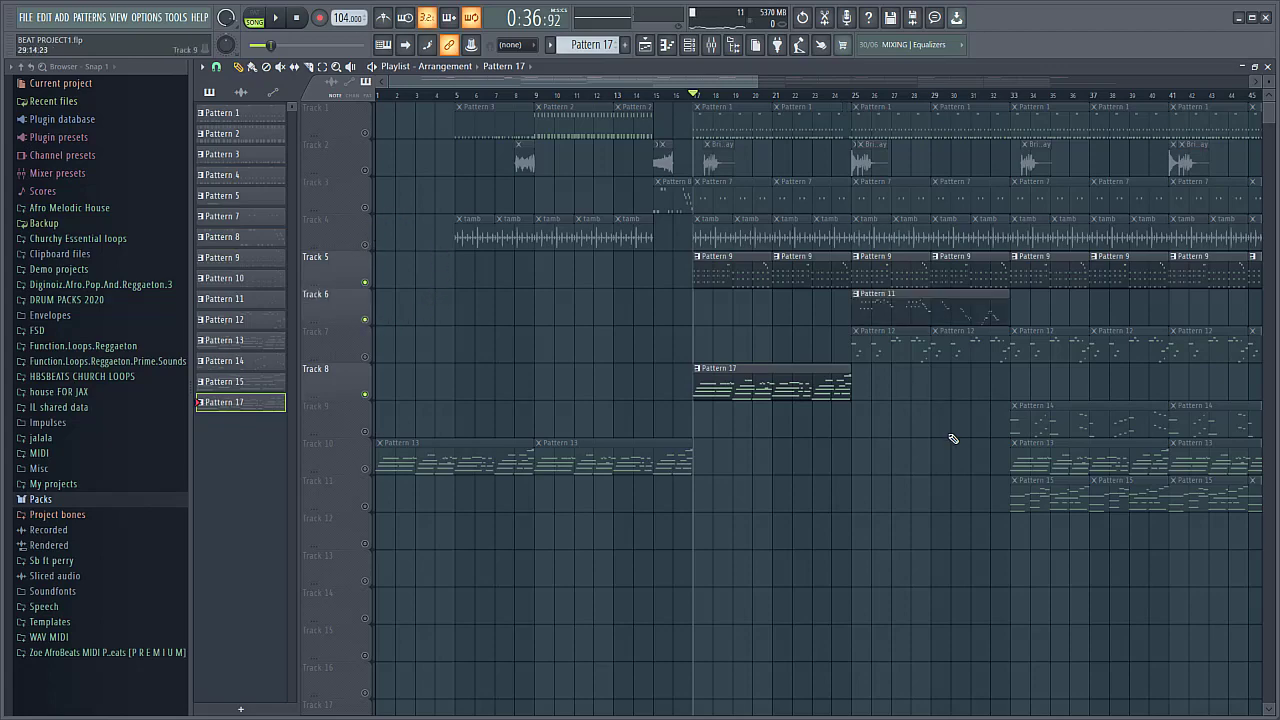
{"action": "scroll", "coordinate": [953, 438], "scroll_direction": "up", "scroll_amount": 3}
{"action": "left_click", "coordinate": [773, 95]}
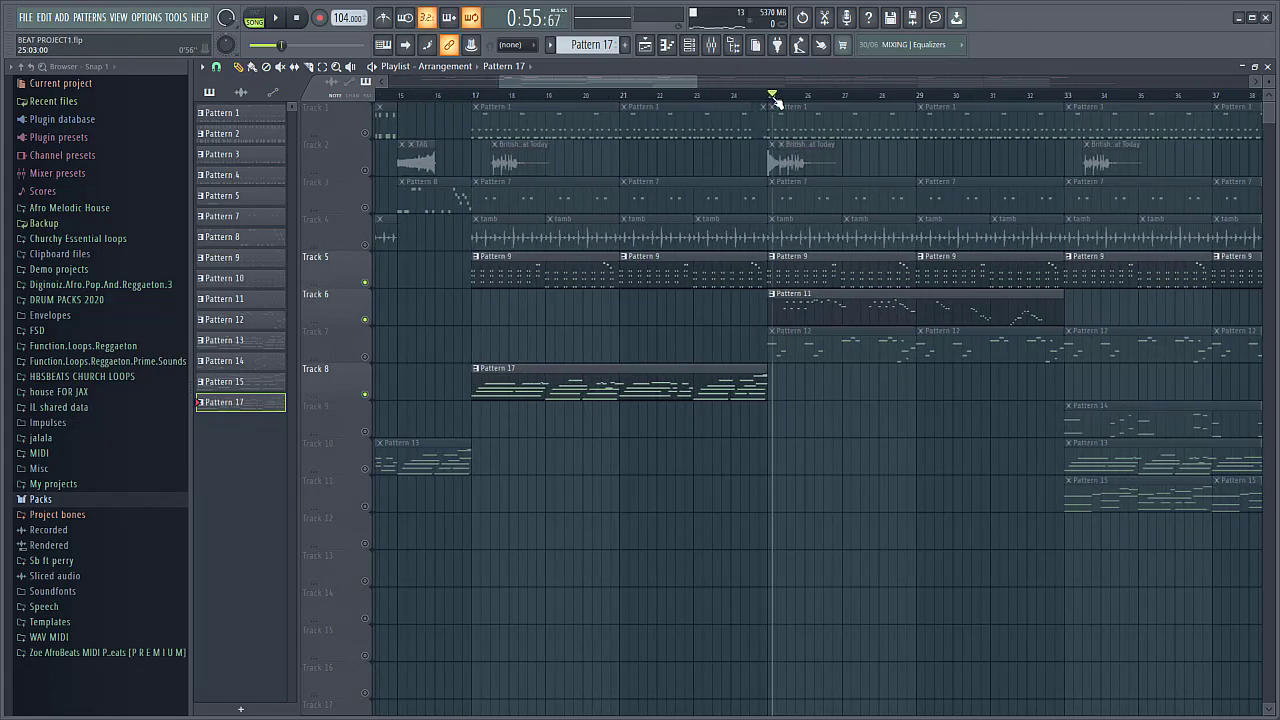
{"action": "left_click", "coordinate": [768, 97]}
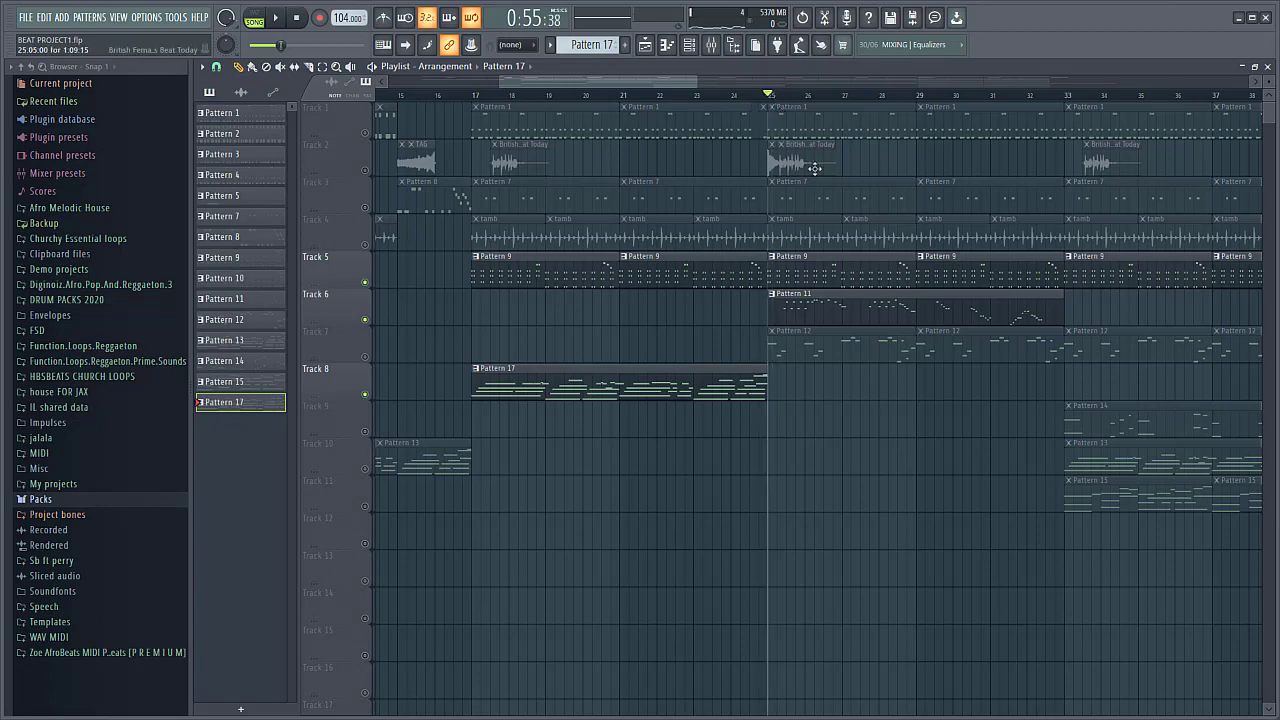
- Open the Pattern 11 clip on Track 6 in the piano roll, play it in pattern mode, and return to the playlist
{"action": "double_click", "coordinate": [817, 309]}
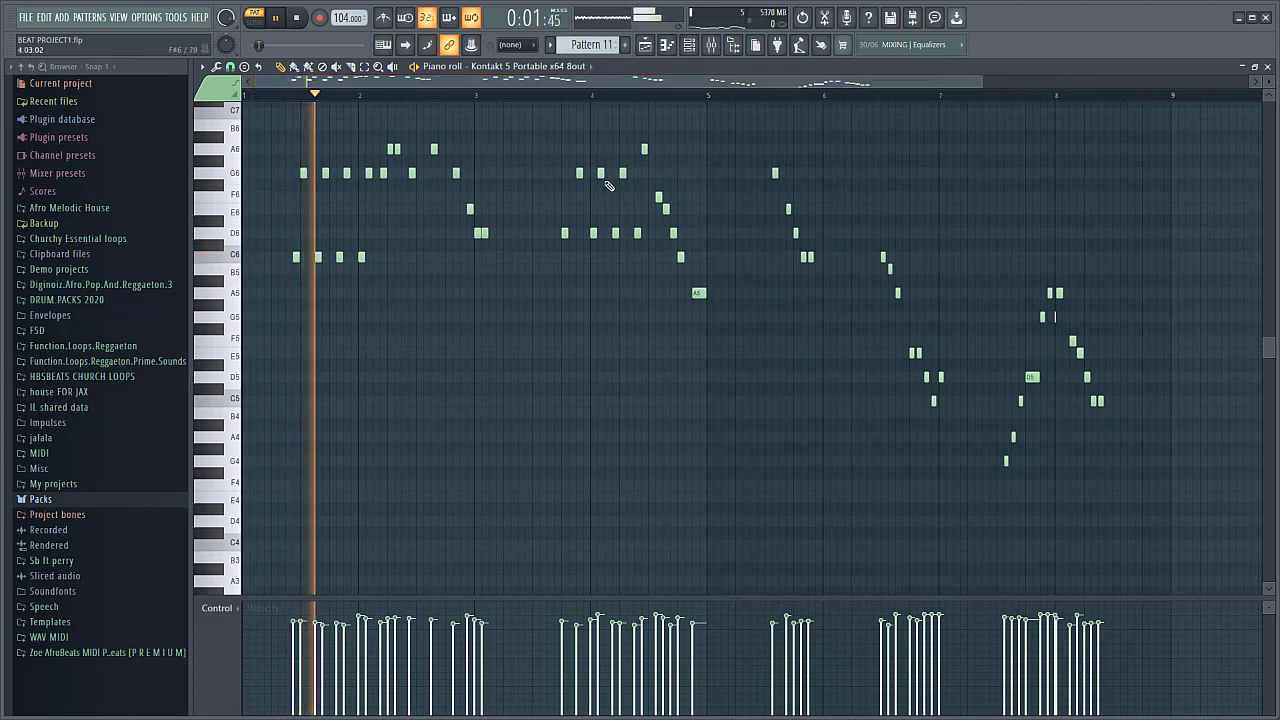
{"action": "scroll", "coordinate": [557, 343], "scroll_direction": "up", "scroll_amount": 3}
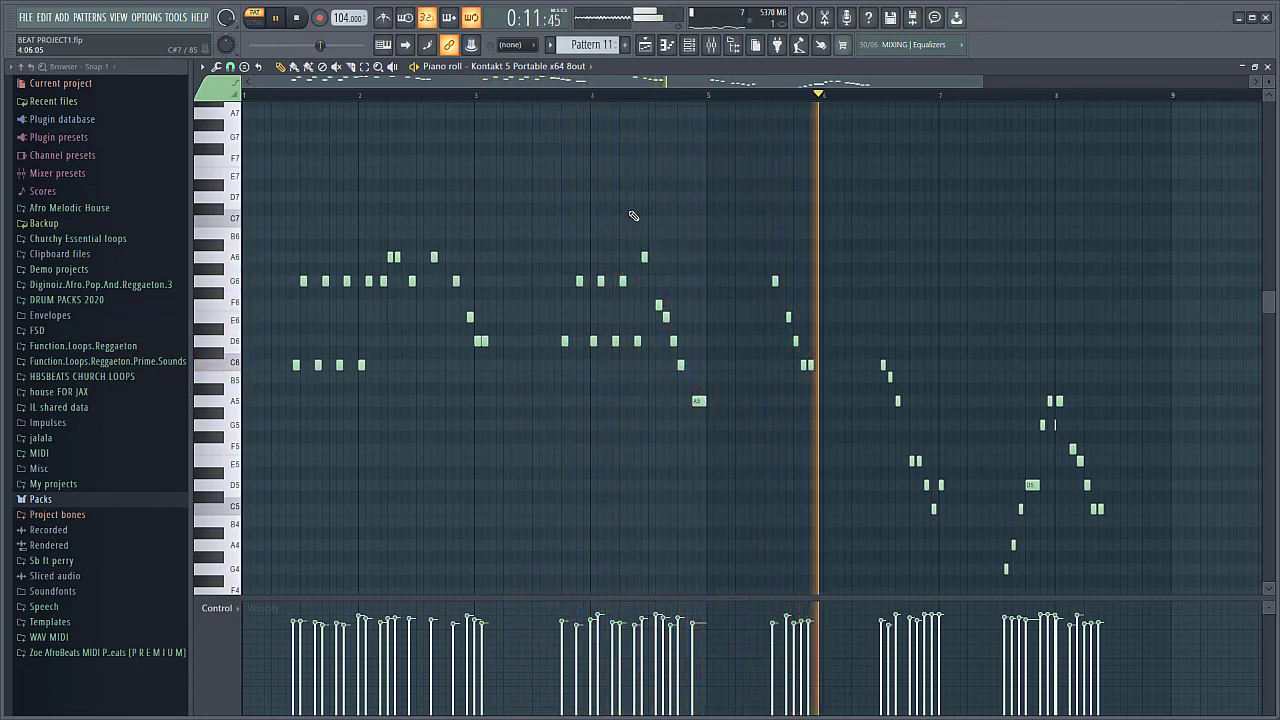
{"action": "scroll", "coordinate": [640, 212], "scroll_direction": "down", "scroll_amount": 2}
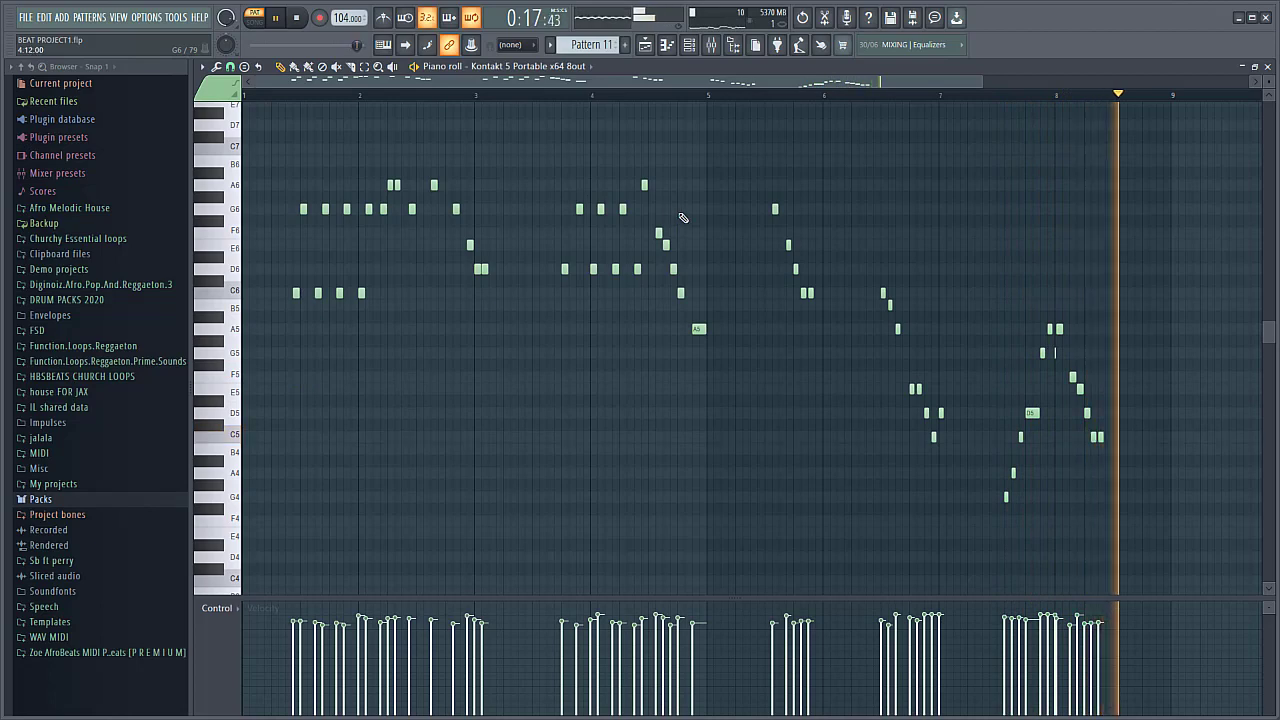
{"action": "key", "text": "space"}
{"action": "key", "text": "F5"}
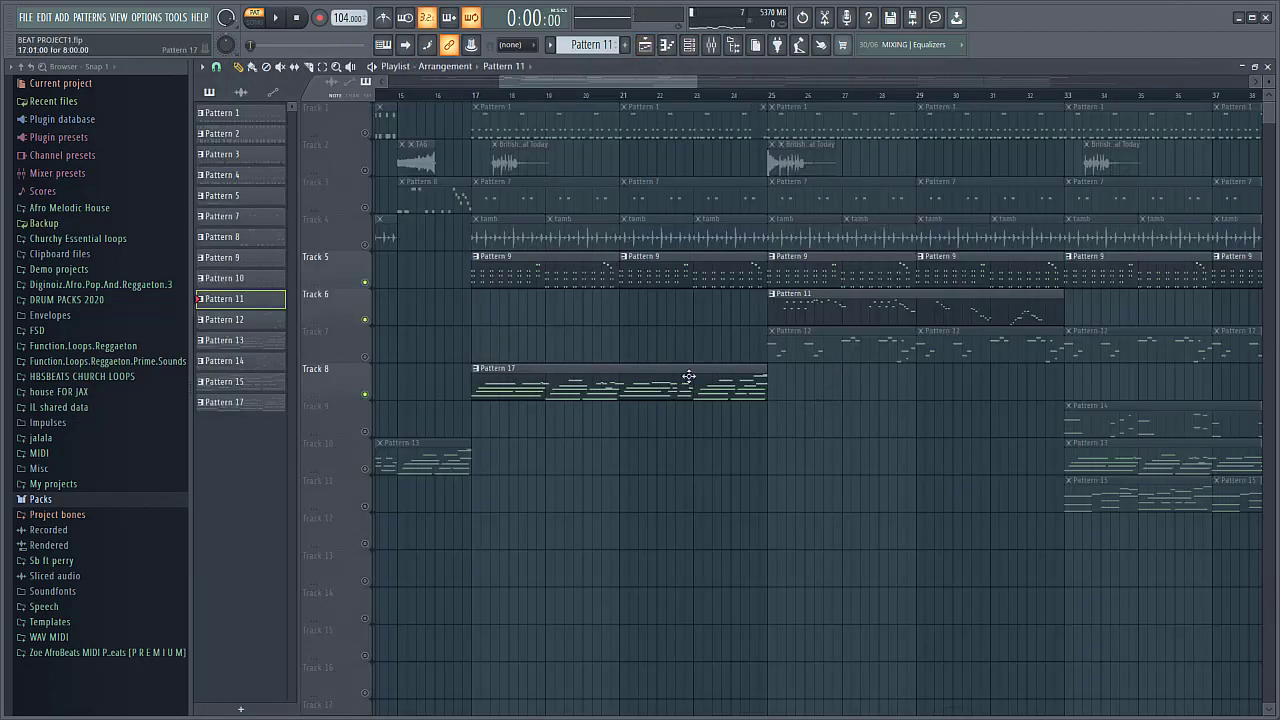
- Unmute Track 7, open its Pattern 12 clip in the piano roll, and play the pattern from the start
{"action": "left_click", "coordinate": [365, 357]}
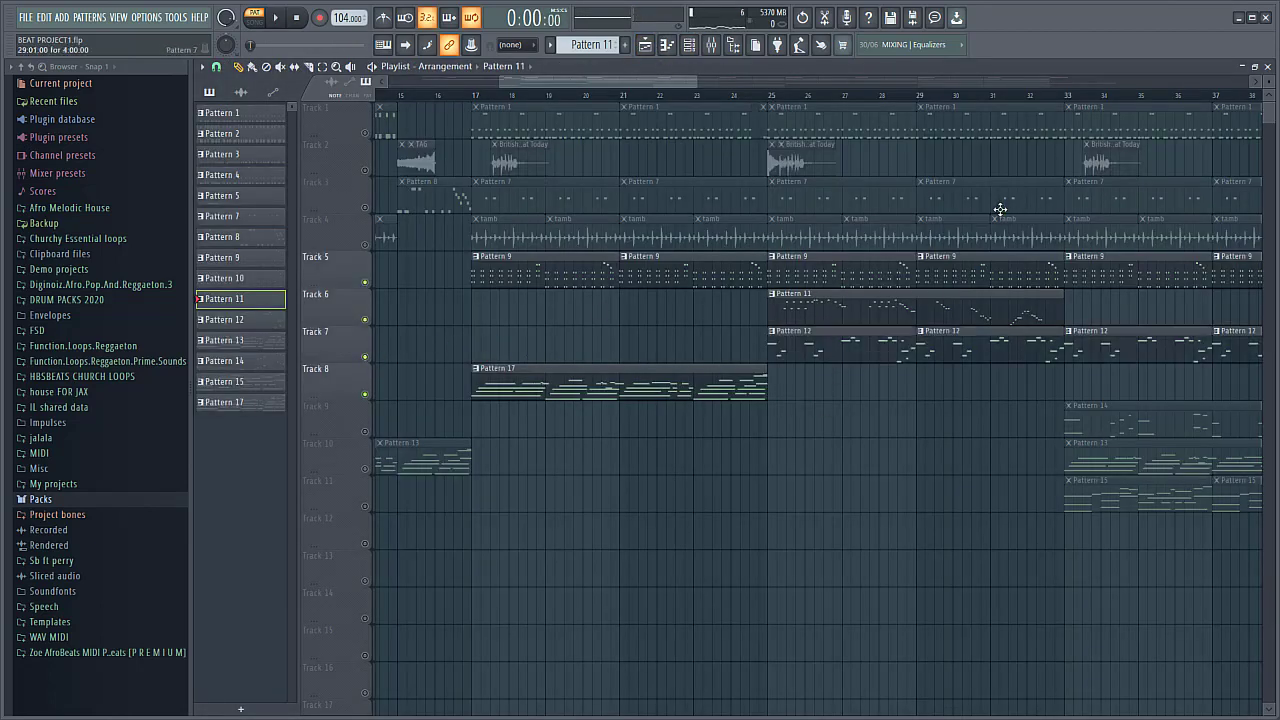
{"action": "double_click", "coordinate": [856, 348]}
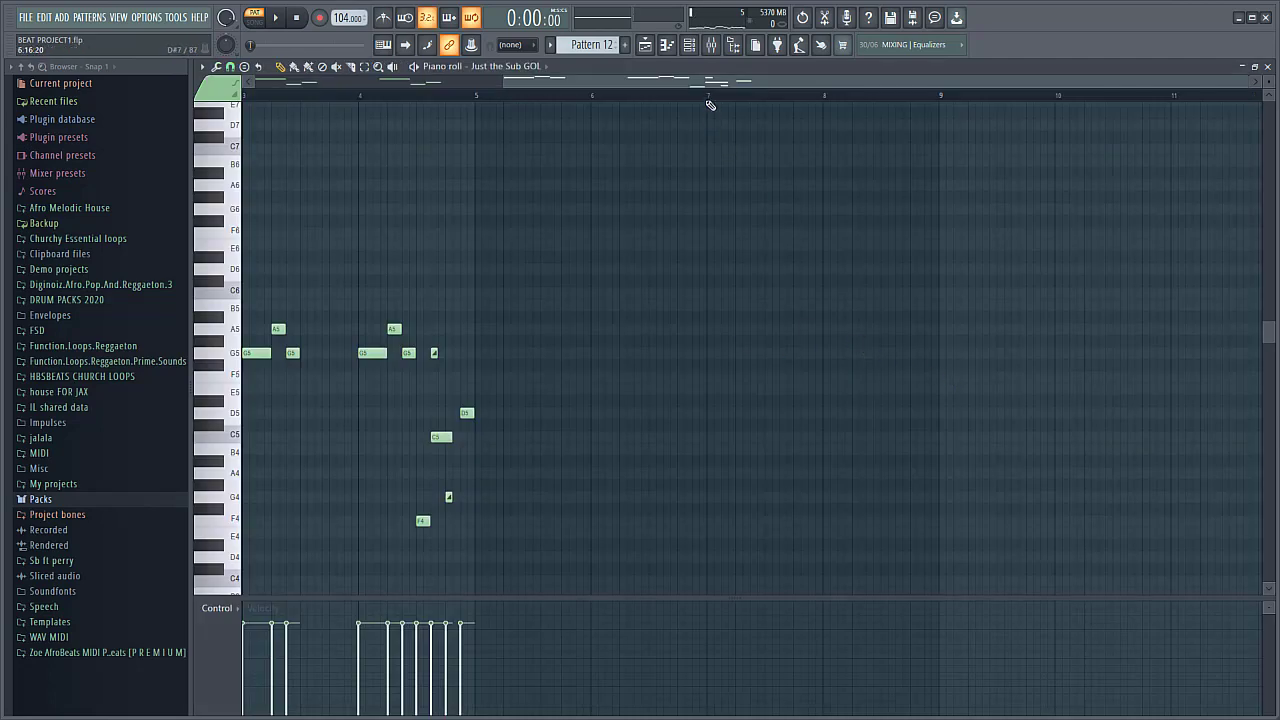
{"action": "left_click_drag", "start_coordinate": [708, 104], "coordinate": [522, 141]}
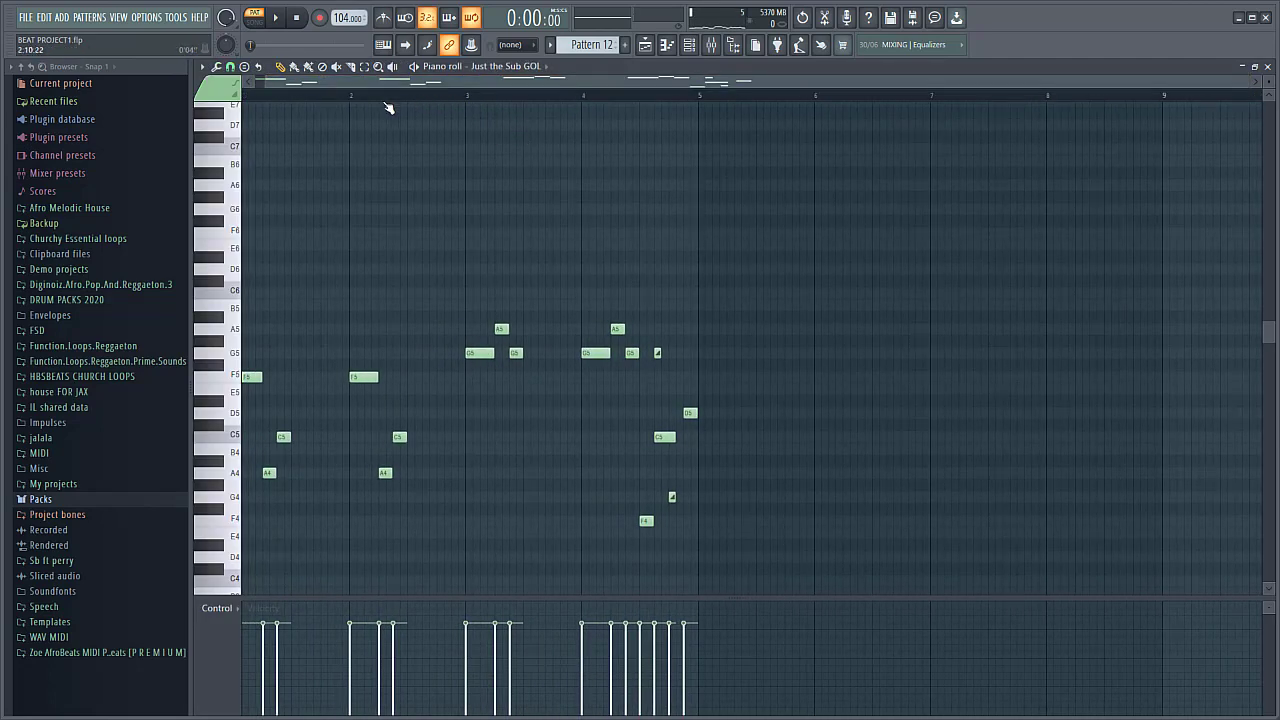
{"action": "key", "text": "space"}
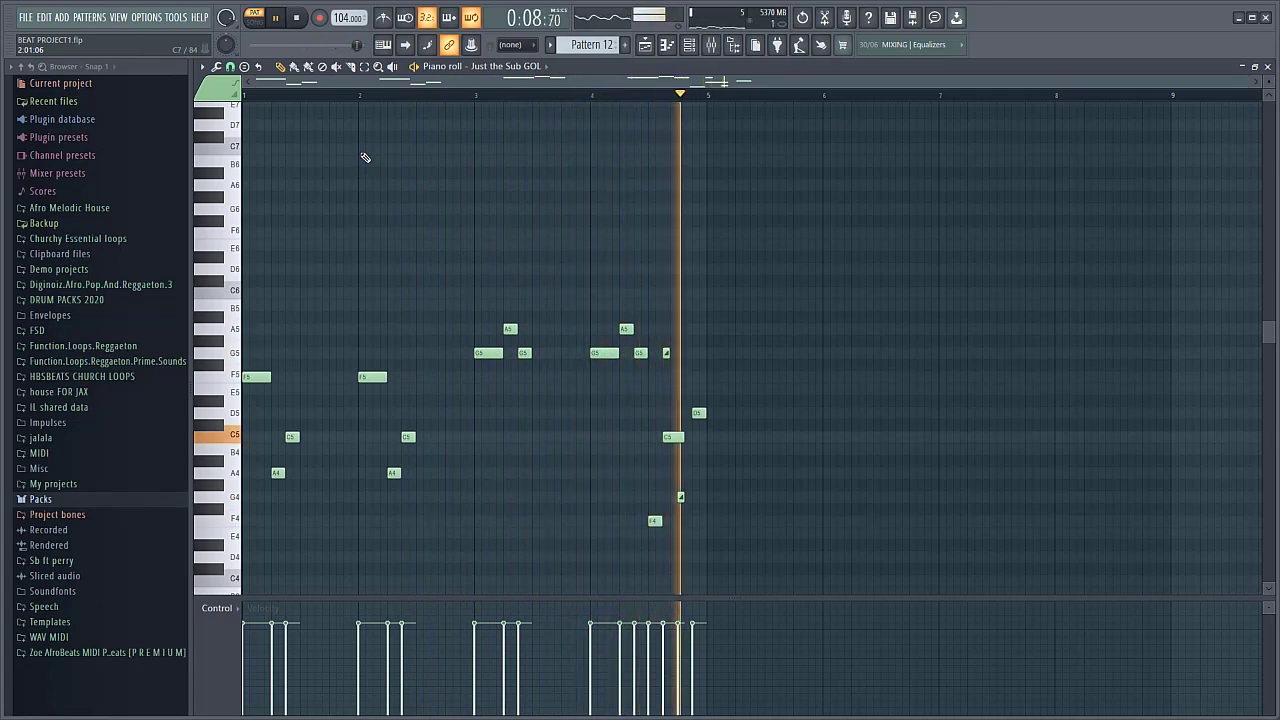
{"action": "key", "text": "space"}
{"action": "left_click", "coordinate": [646, 45]}
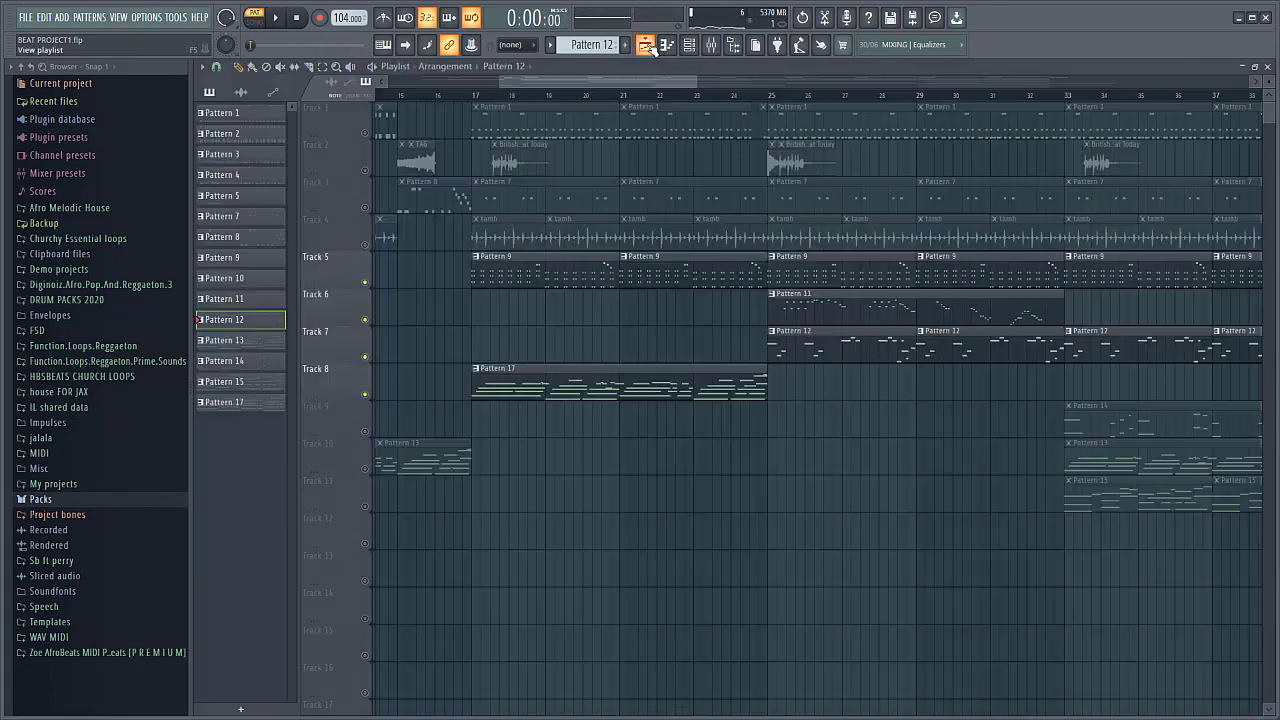
- Play the Pattern 14 clip from bar 33 in pattern mode with its piano roll open, and unmute Track 9 in the playlist
{"action": "scroll", "coordinate": [860, 430], "scroll_direction": "right", "scroll_amount": 3}
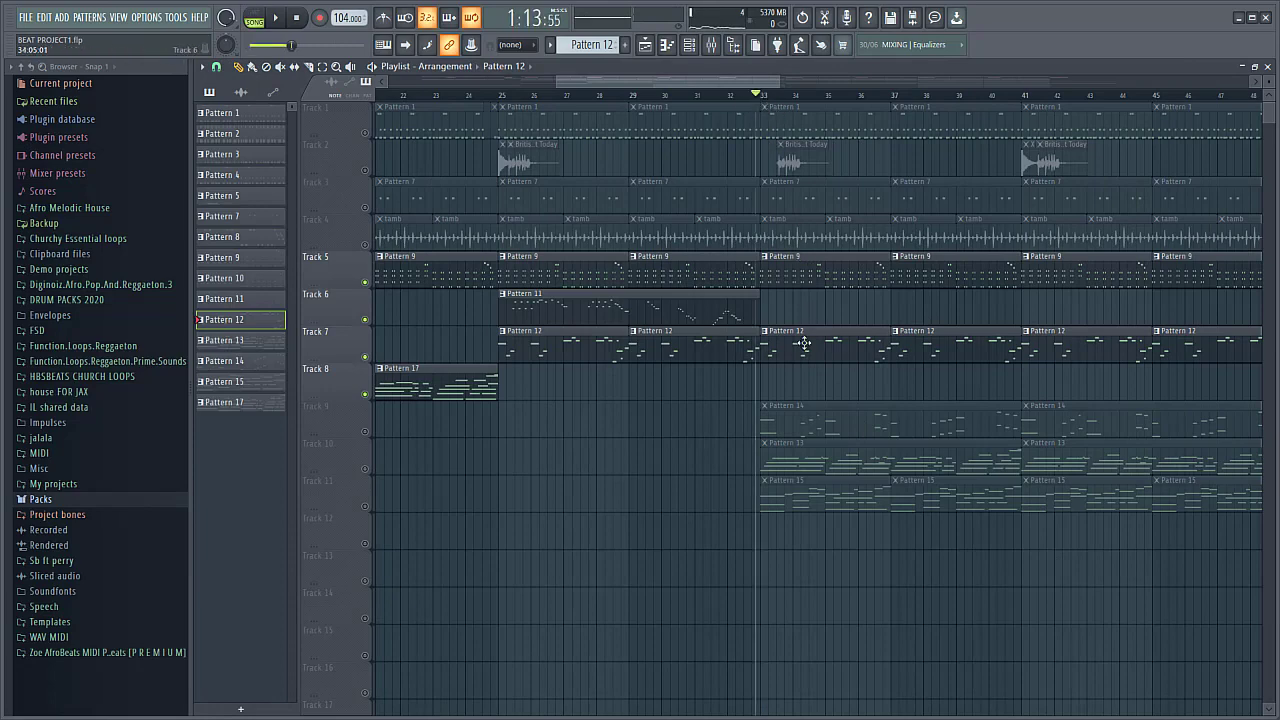
{"action": "double_click", "coordinate": [805, 421]}
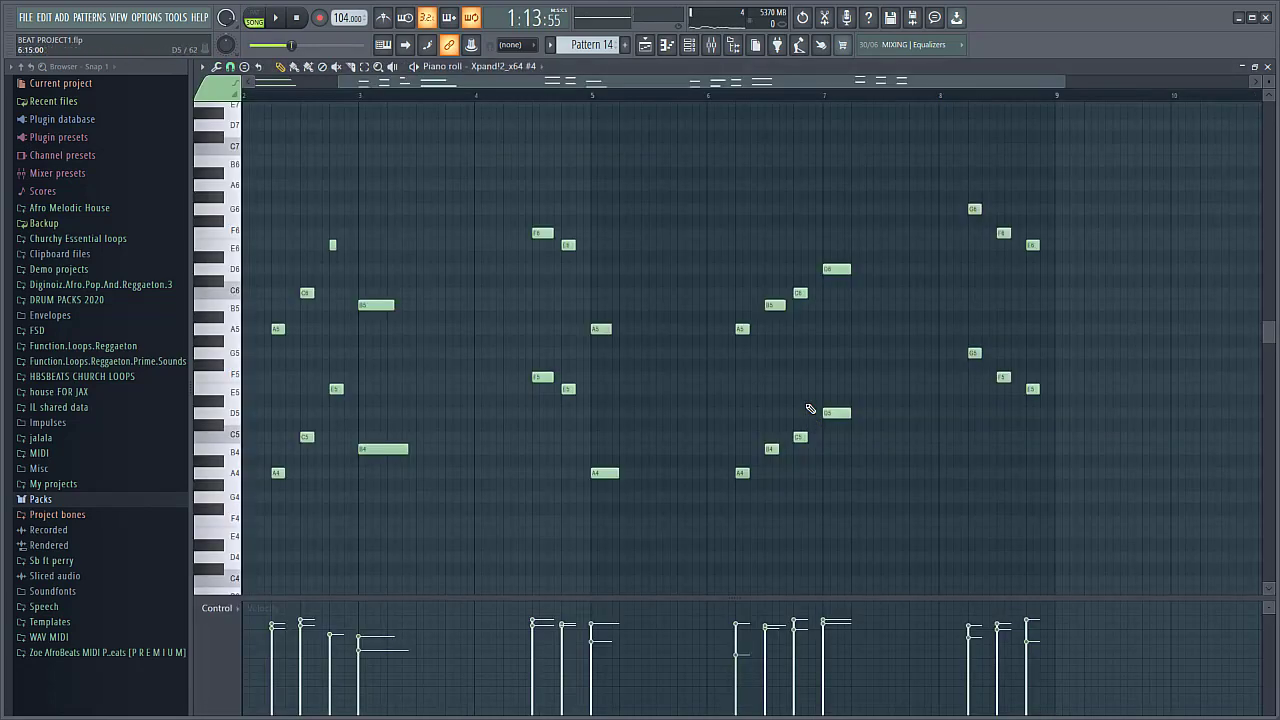
{"action": "left_click", "coordinate": [262, 97]}
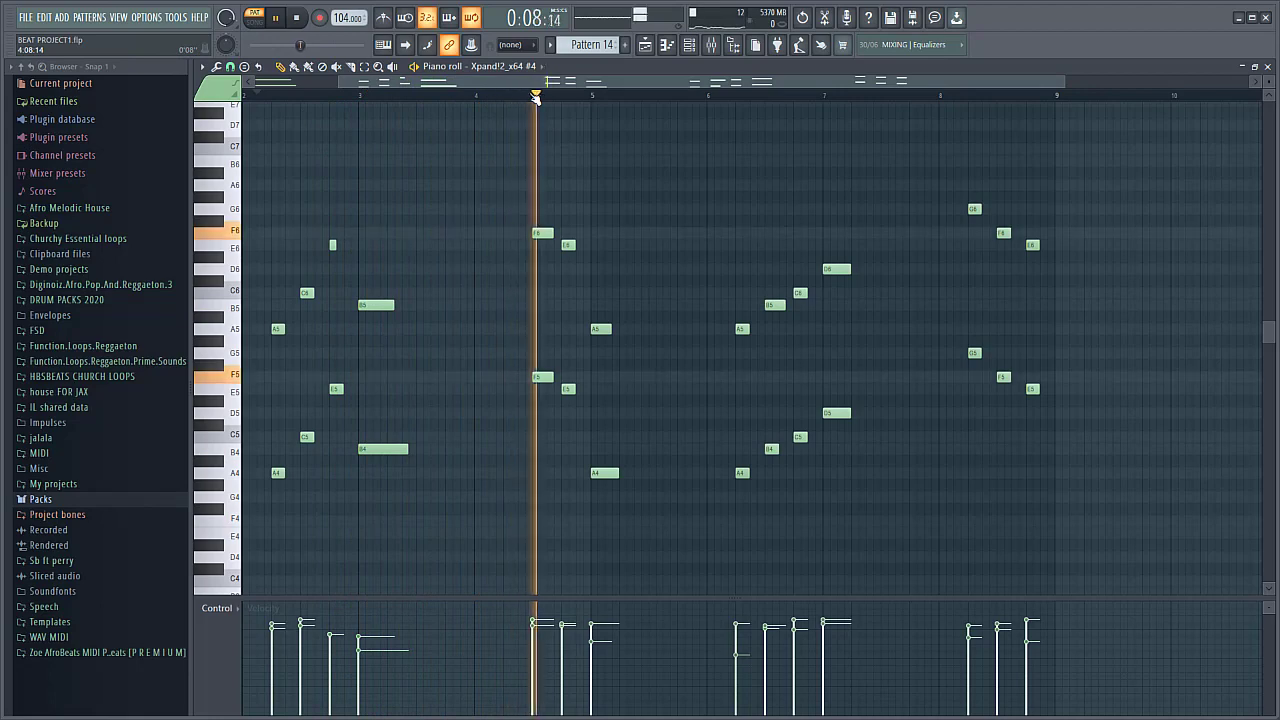
{"action": "key", "text": "space"}
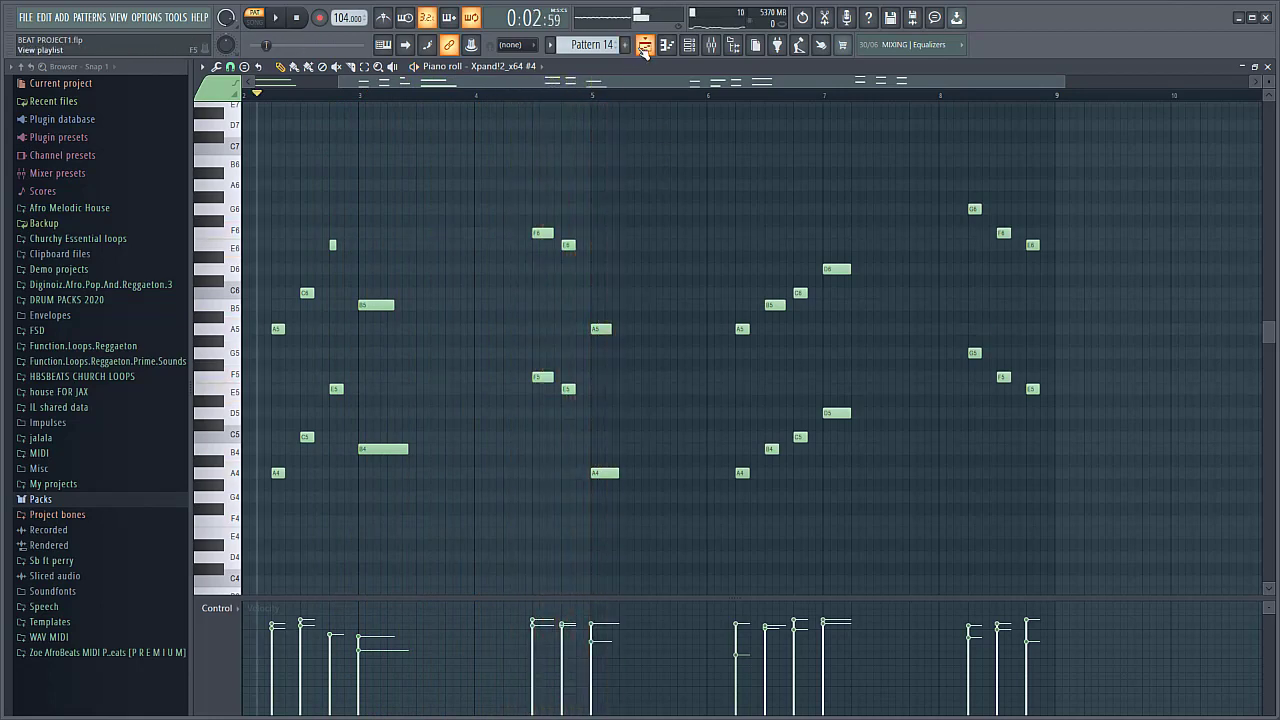
{"action": "left_click", "coordinate": [644, 45]}
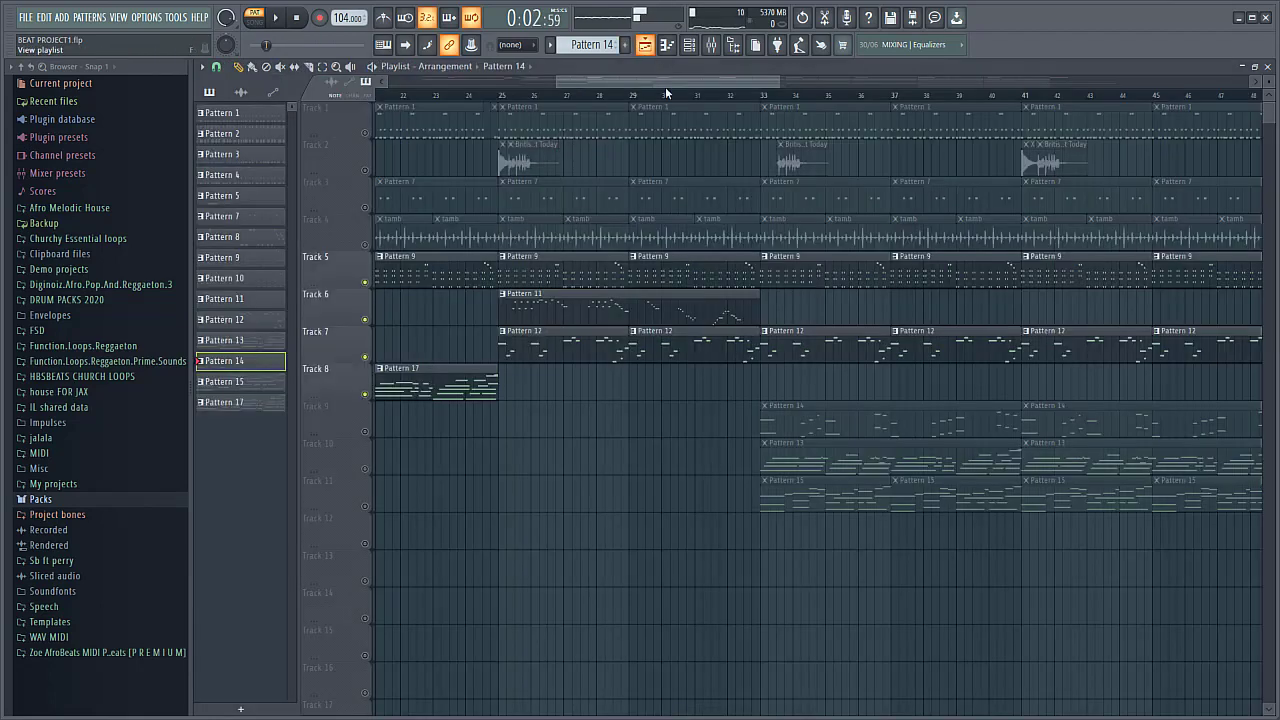
{"action": "left_click", "coordinate": [366, 433]}
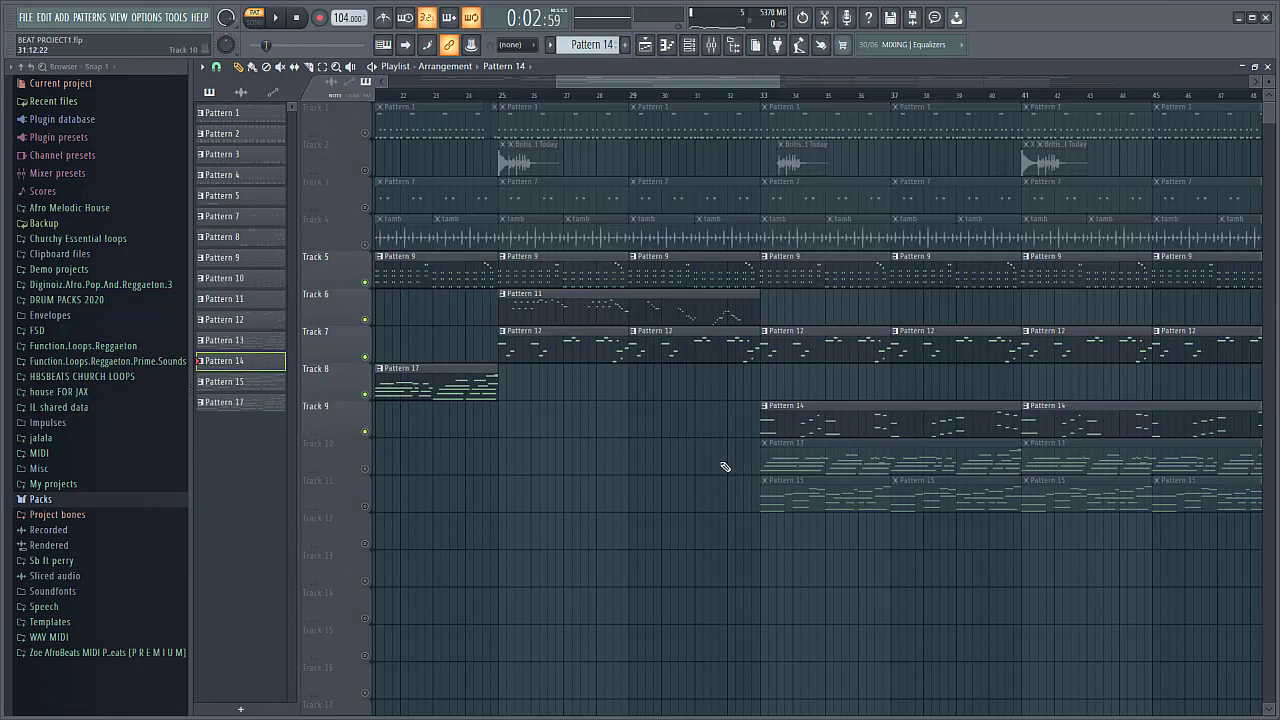
- Solo Track 11 in the playlist, open its Pattern 15 clip in the piano roll, and play it in pattern mode
{"action": "scroll", "coordinate": [558, 563], "scroll_direction": "down", "scroll_amount": 3}
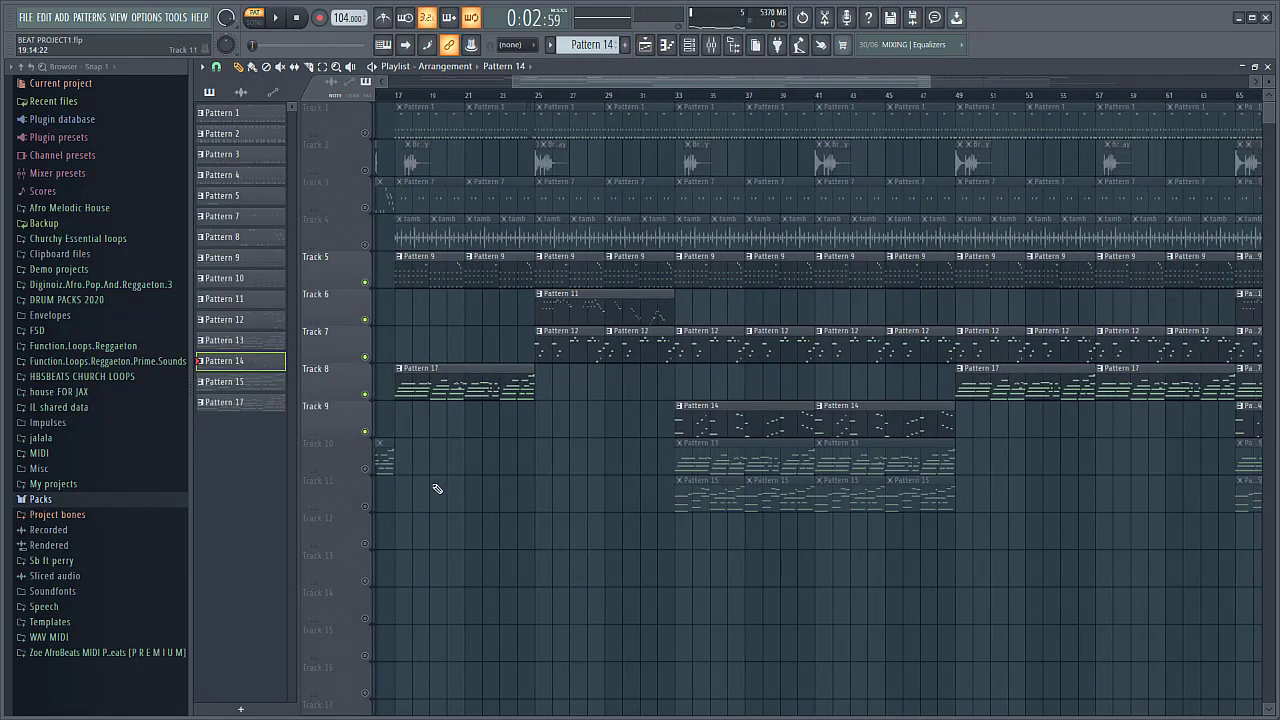
{"action": "left_click", "coordinate": [365, 505]}
{"action": "right_click", "coordinate": [365, 505]}
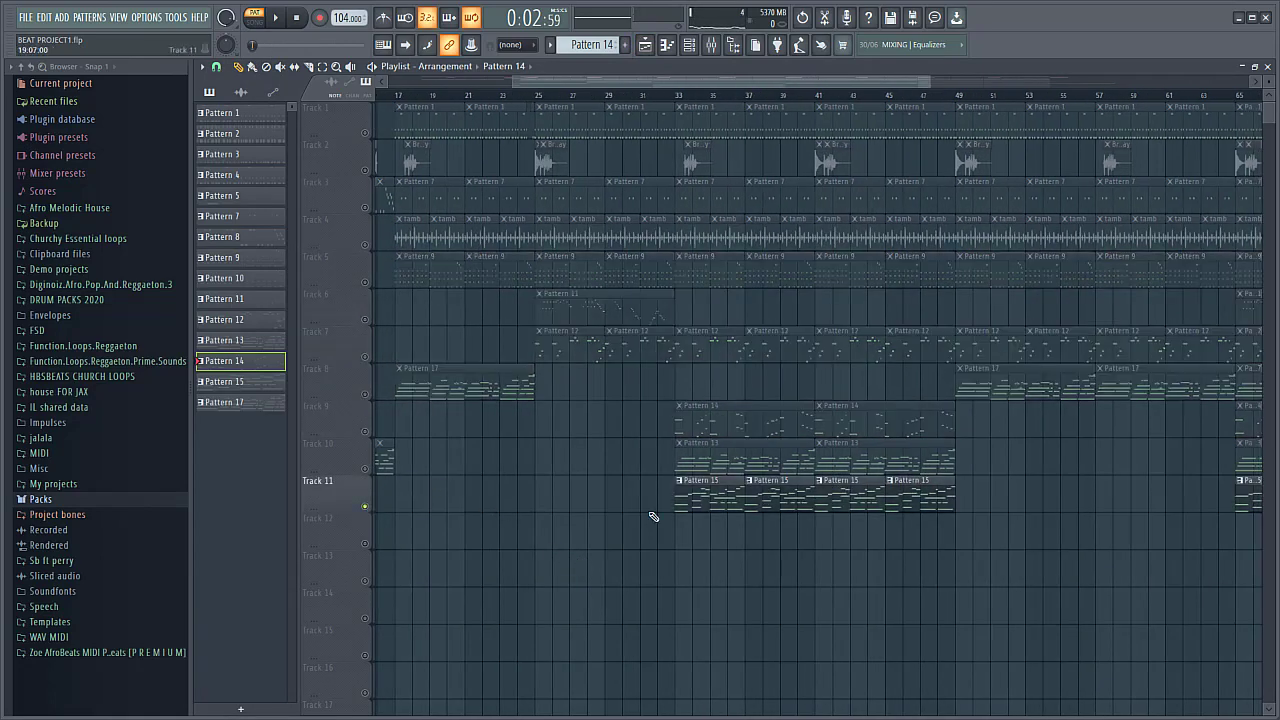
{"action": "double_click", "coordinate": [727, 494]}
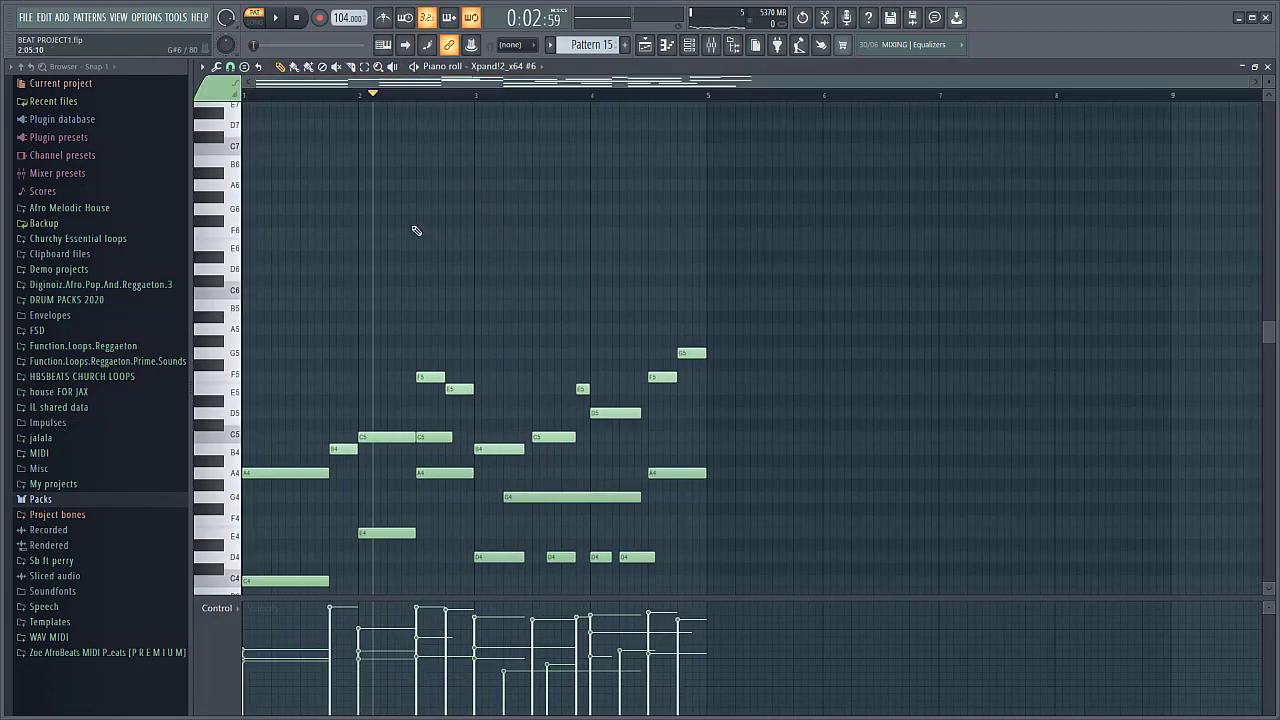
{"action": "key", "text": "space"}
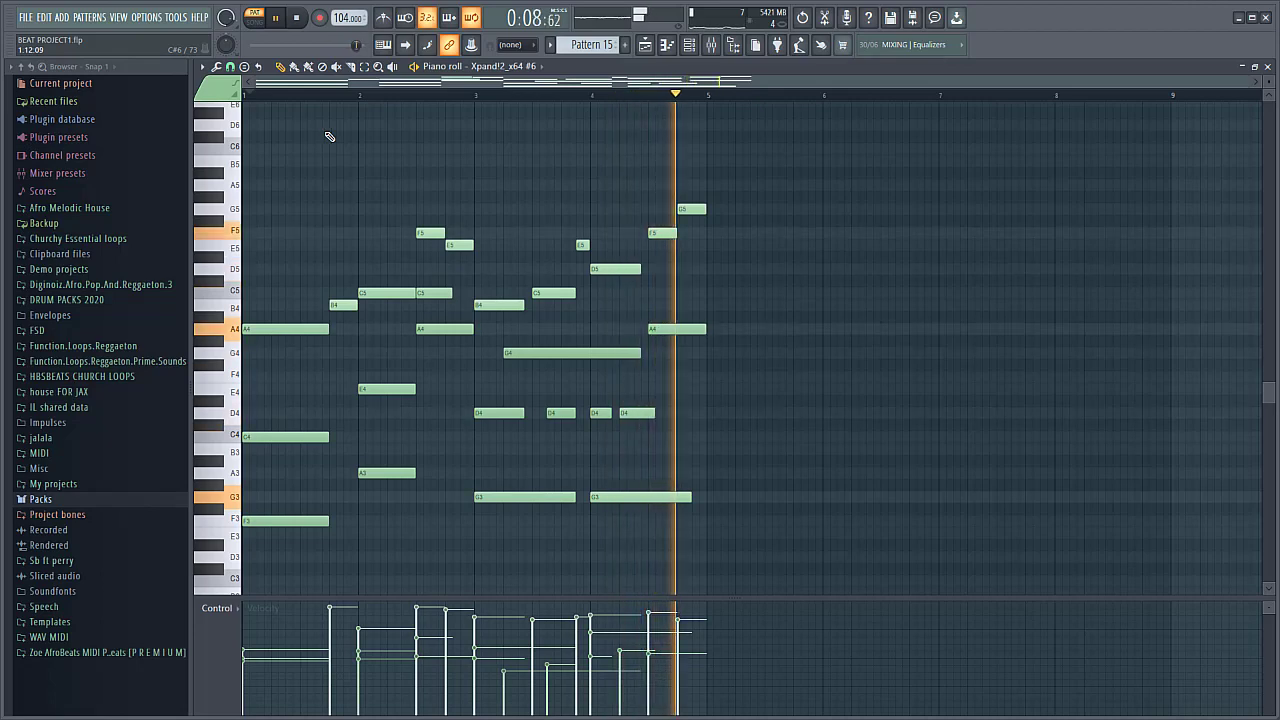
{"action": "key", "text": "F5"}
{"action": "key", "text": "space"}
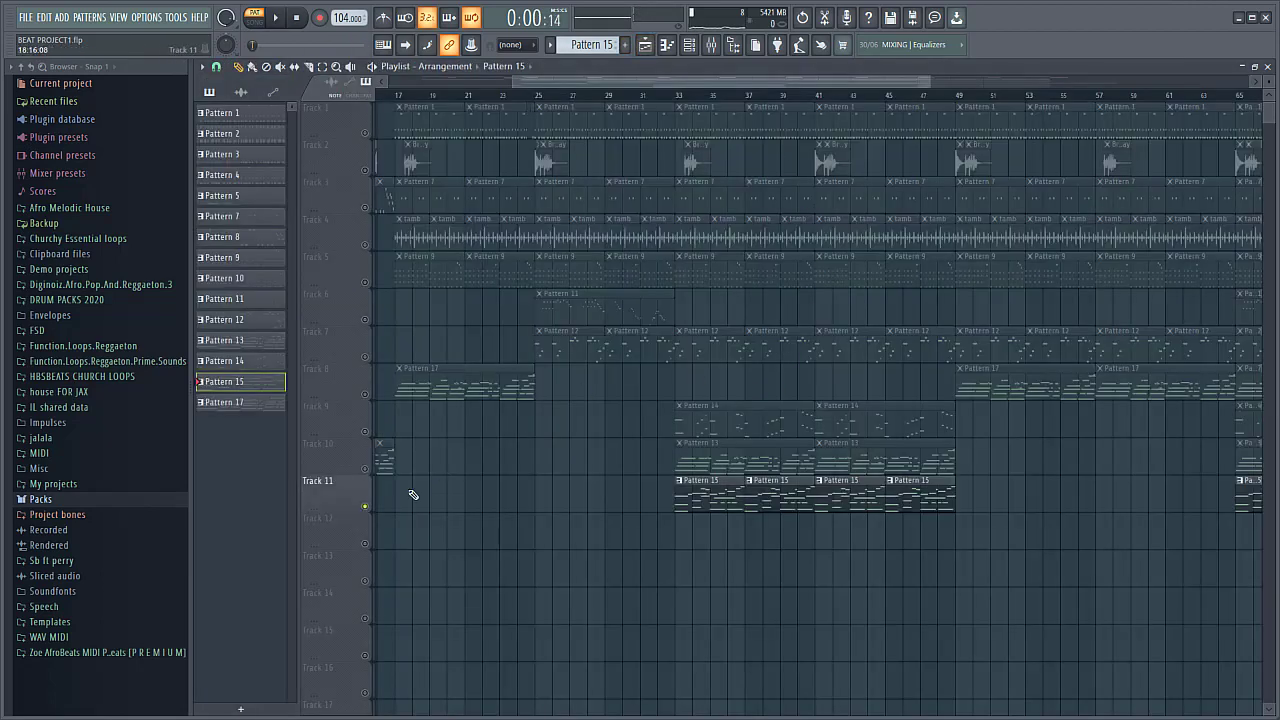
- Solo Track 11 in the playlist and play the arrangement in song mode from bar 33
{"action": "left_click", "coordinate": [366, 468]}
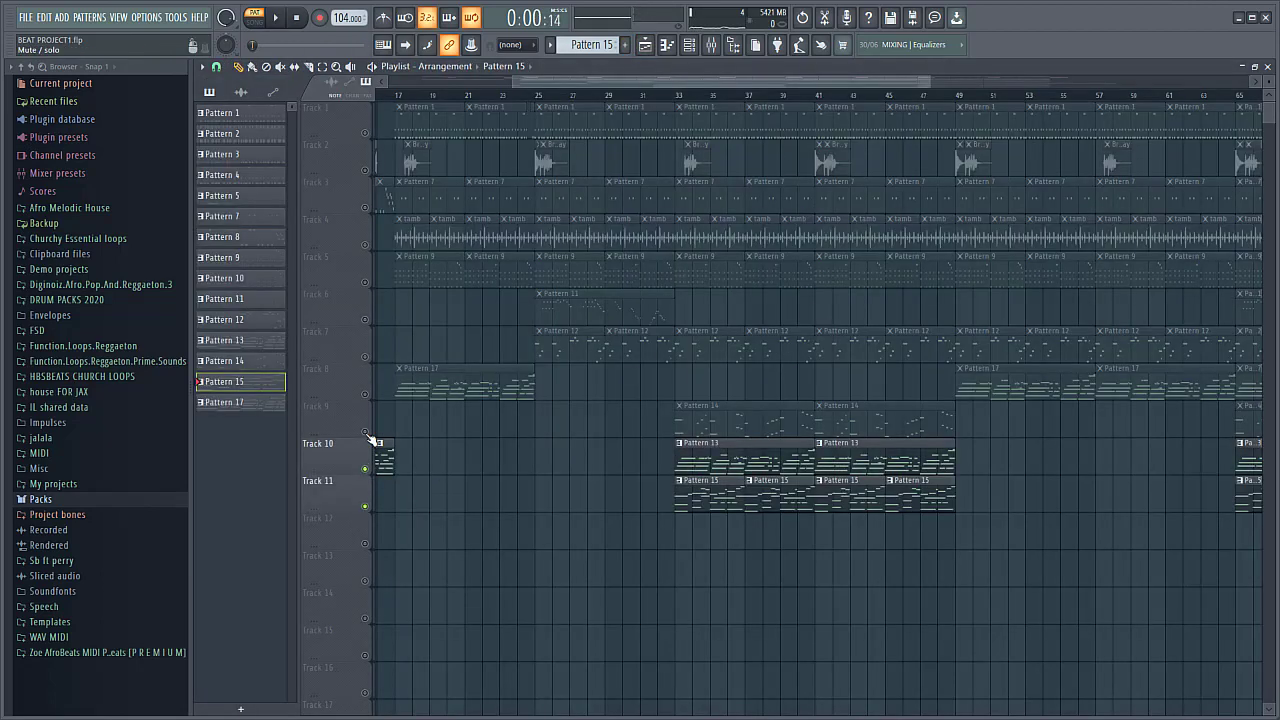
{"action": "right_click", "coordinate": [366, 507]}
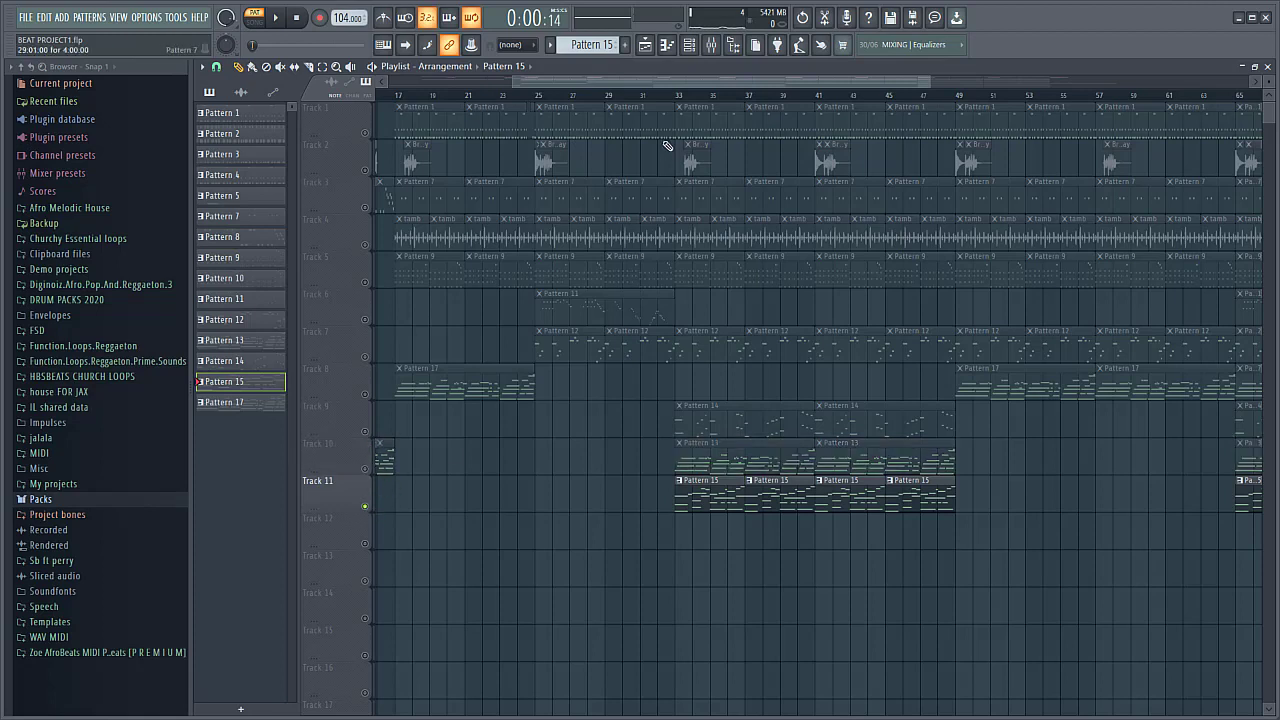
{"action": "key", "text": "space"}
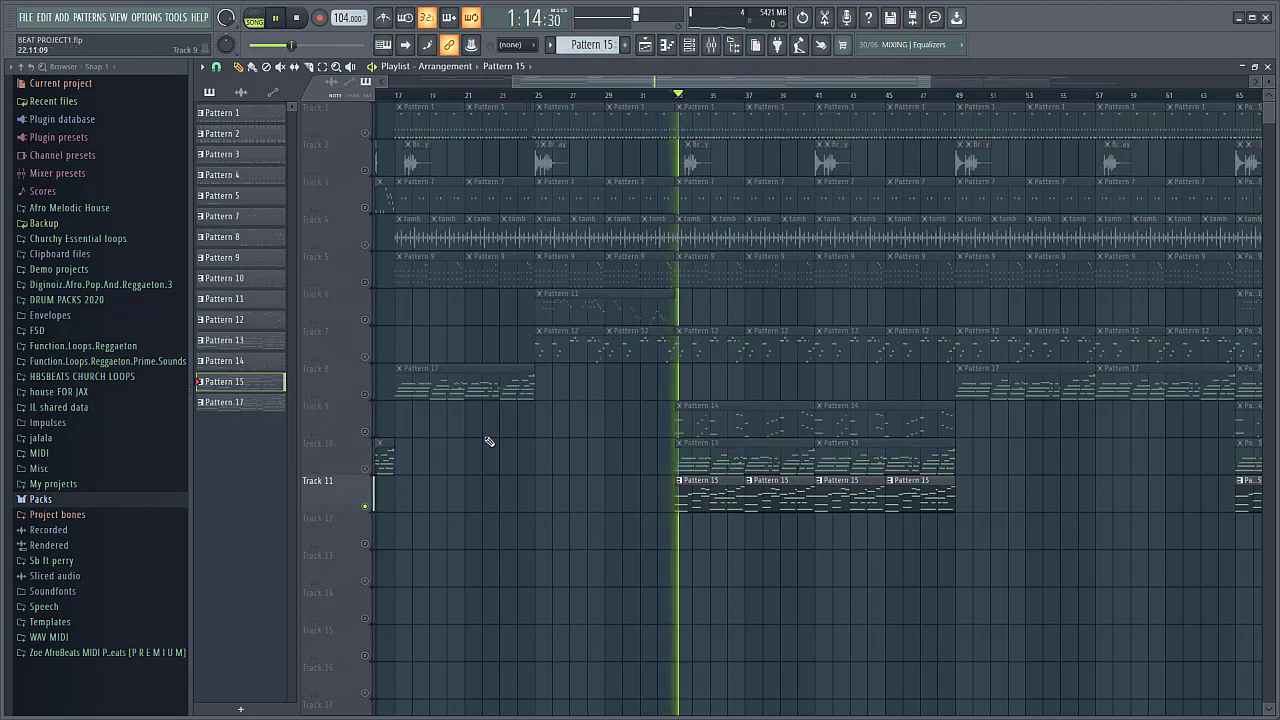
- Unmute Tracks 10, 9, 7, 5, 4 and 3 one after another while the song plays
{"action": "left_click", "coordinate": [367, 469]}
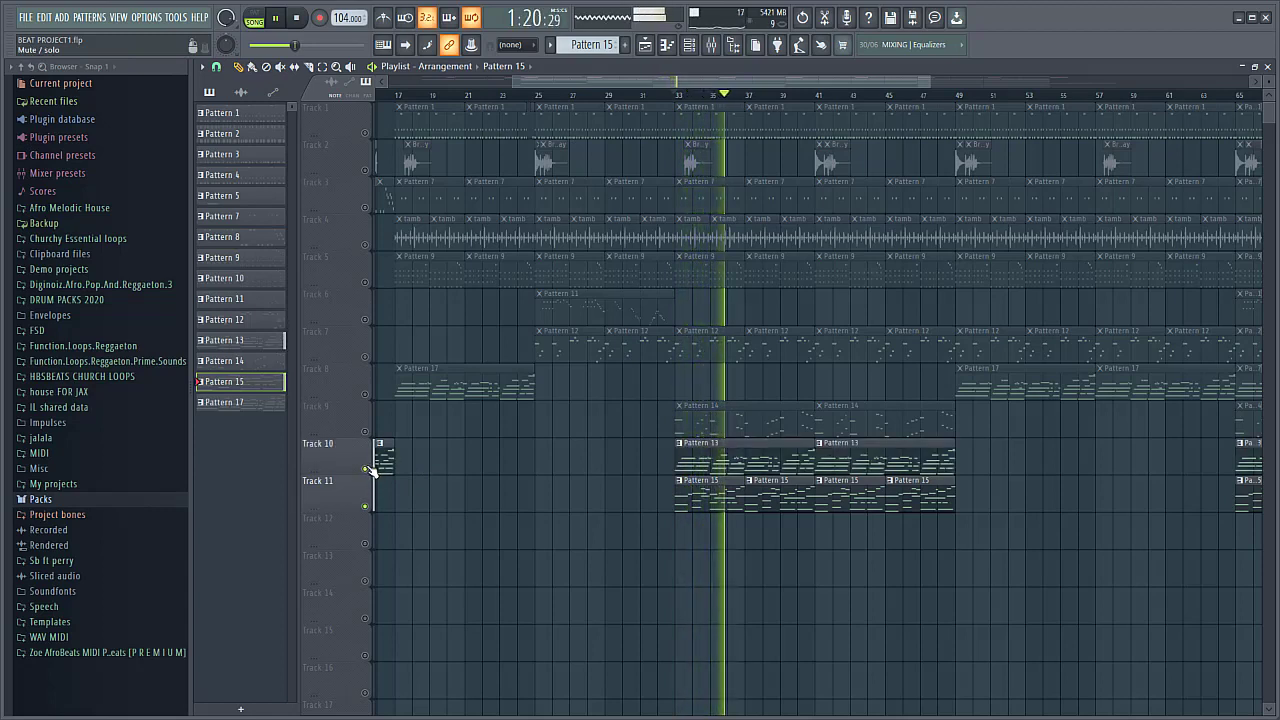
{"action": "left_click", "coordinate": [366, 432]}
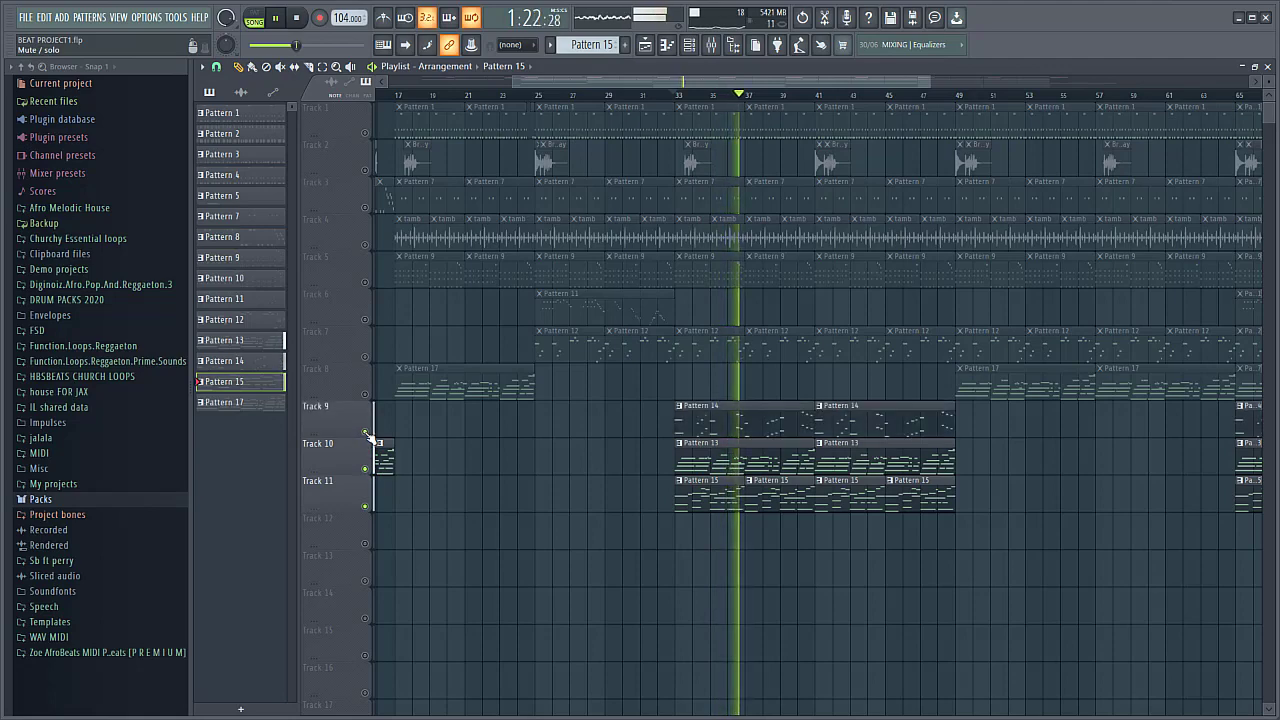
{"action": "left_click", "coordinate": [365, 357]}
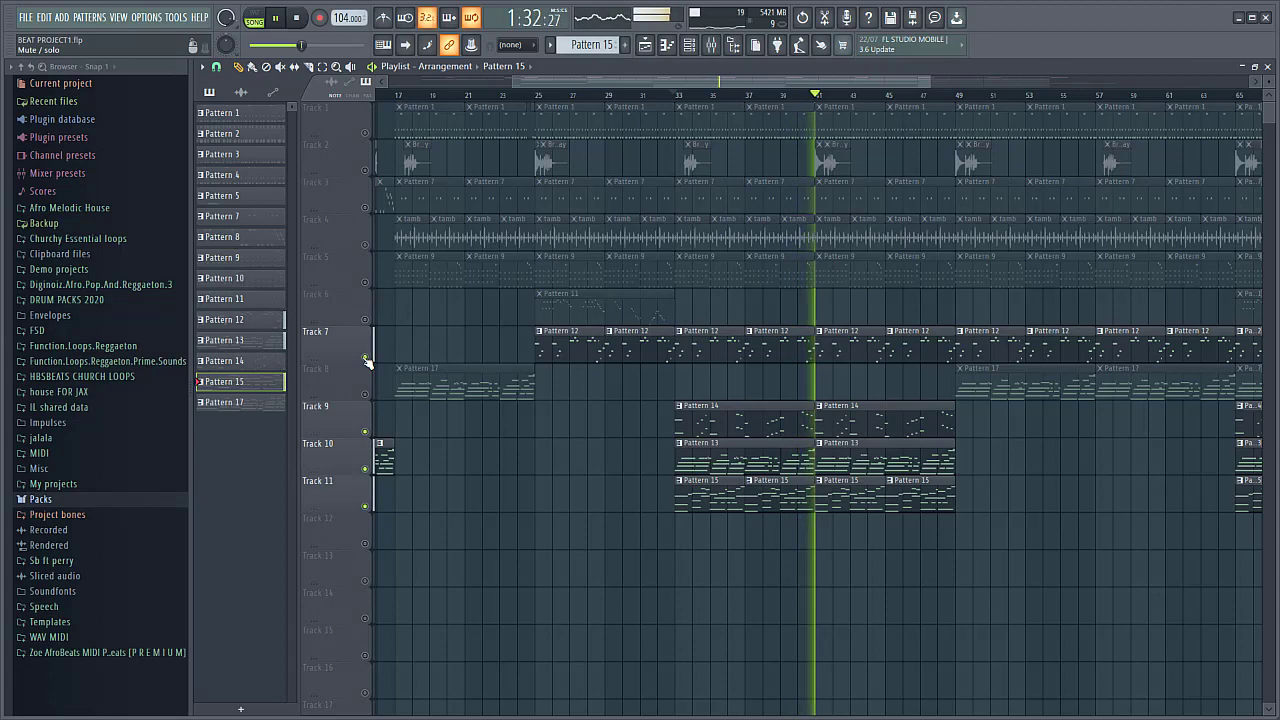
{"action": "left_click", "coordinate": [366, 283]}
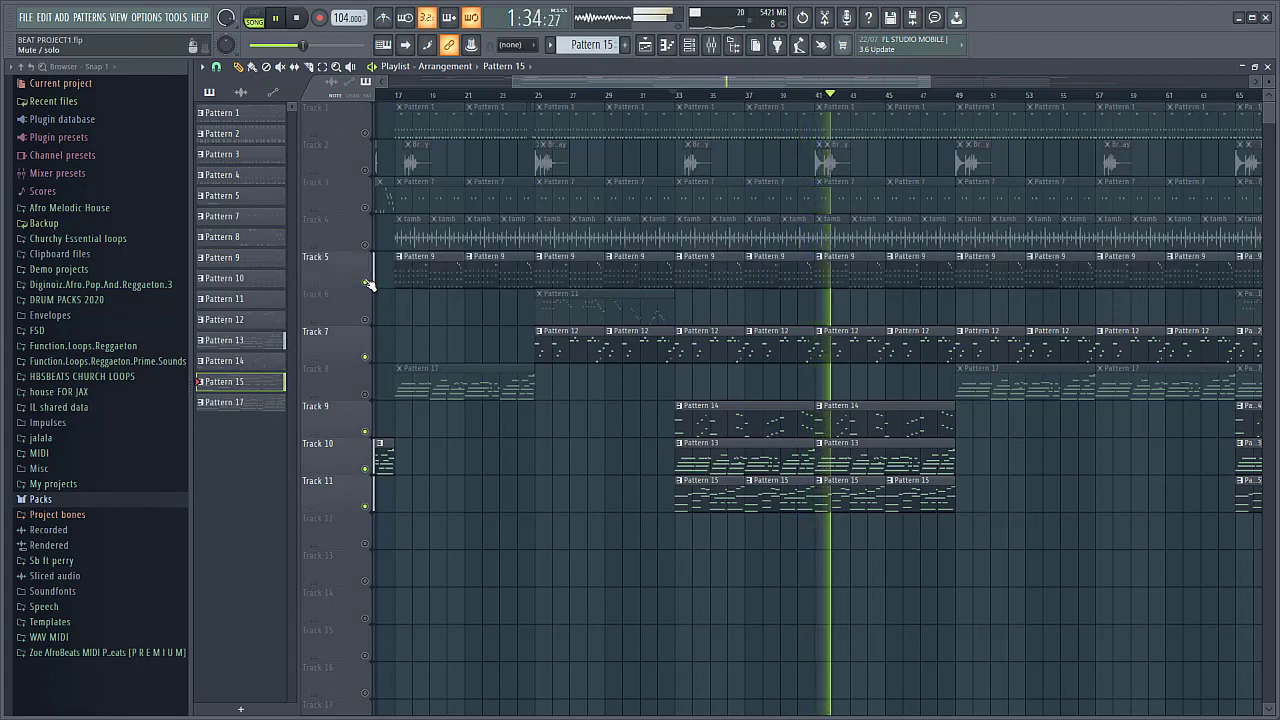
{"action": "left_click", "coordinate": [365, 245]}
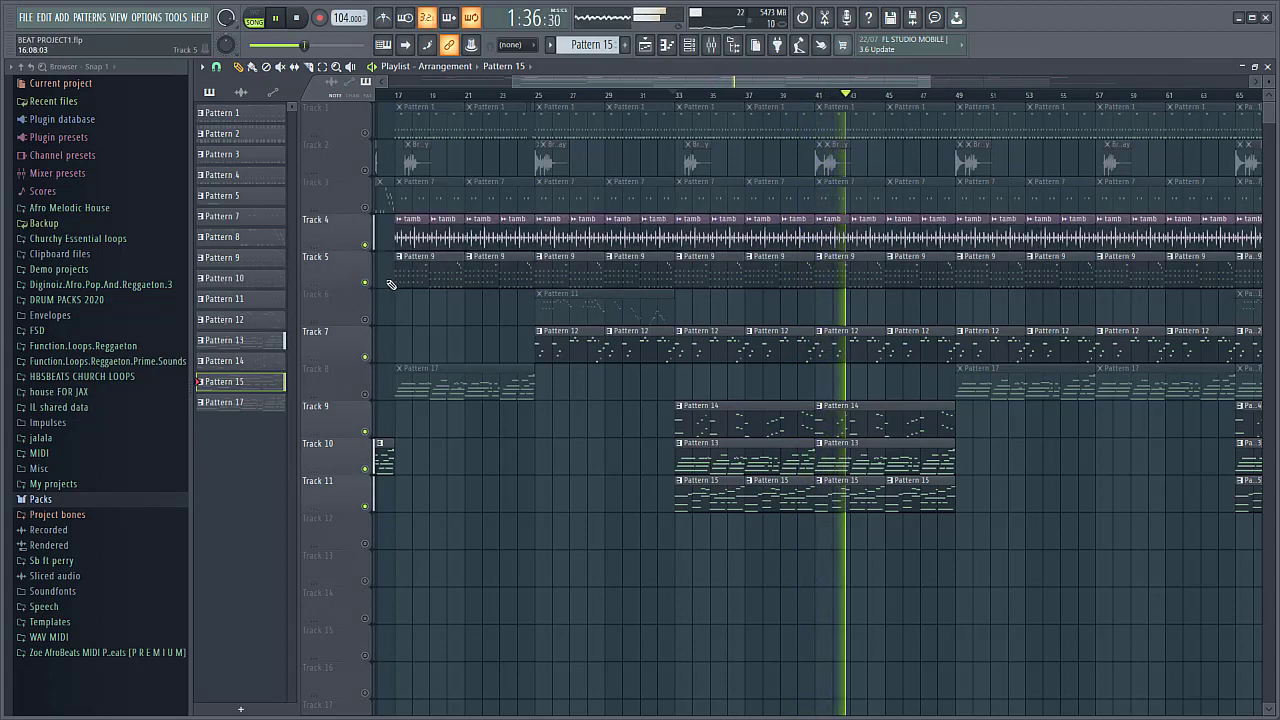
{"action": "left_click", "coordinate": [370, 207]}
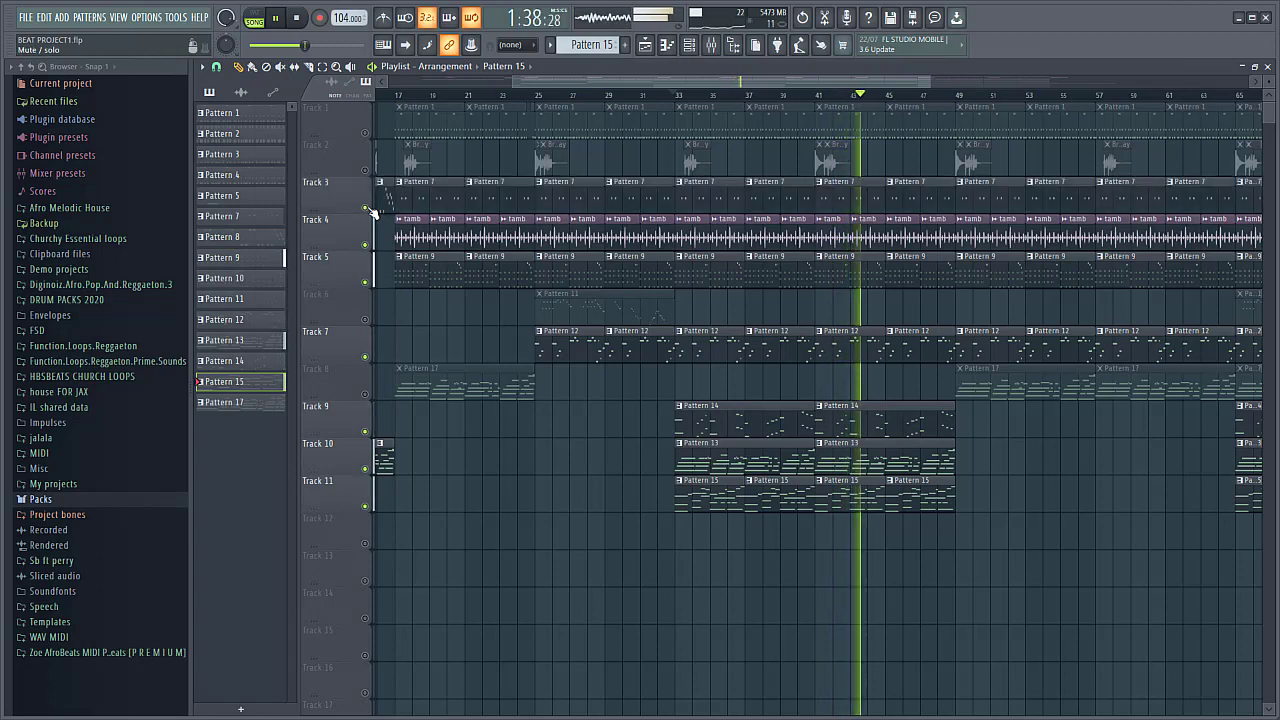
- Unmute the remaining Tracks 1, 8, 2 and 6 so the full arrangement plays
{"action": "left_click", "coordinate": [366, 133]}
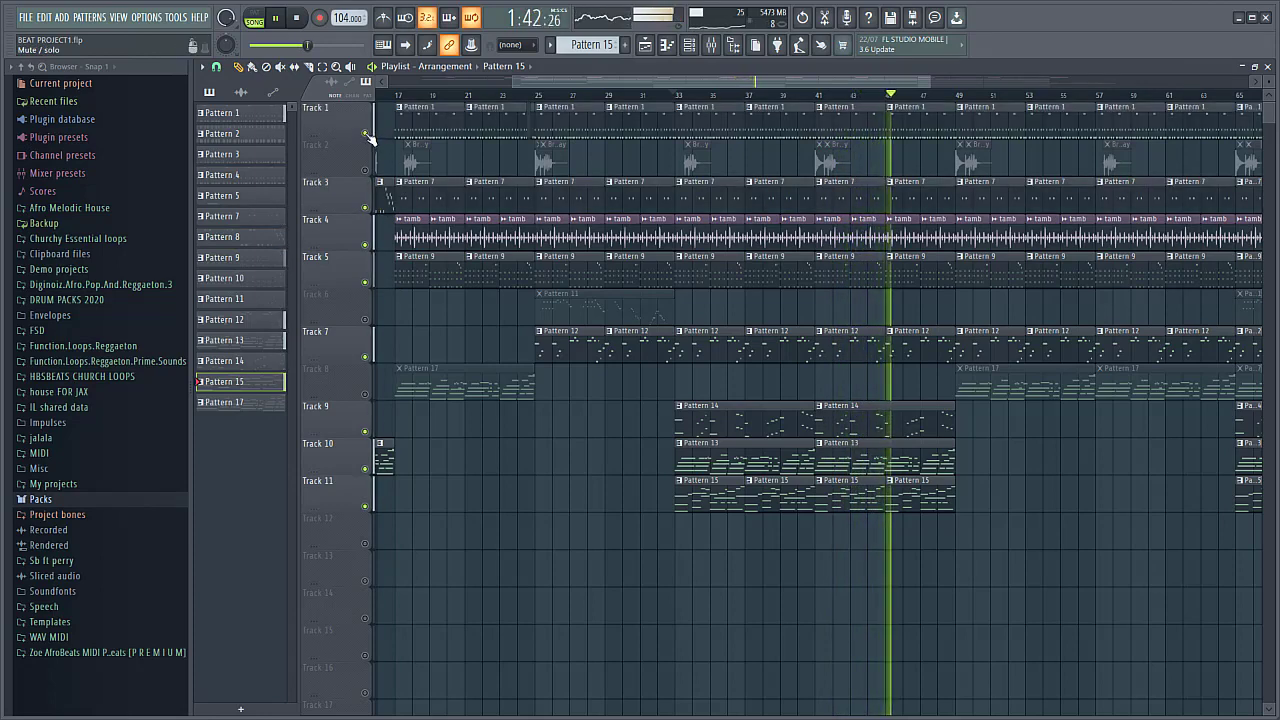
{"action": "left_click", "coordinate": [366, 394]}
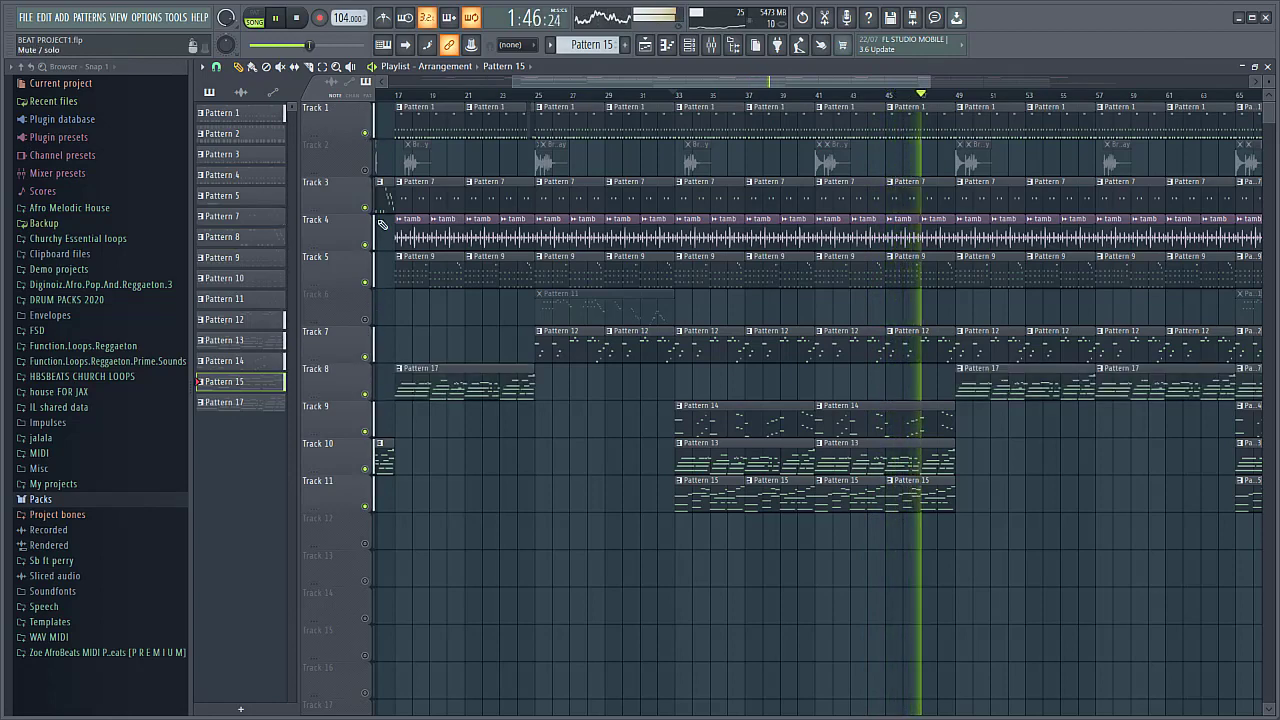
{"action": "left_click", "coordinate": [366, 170]}
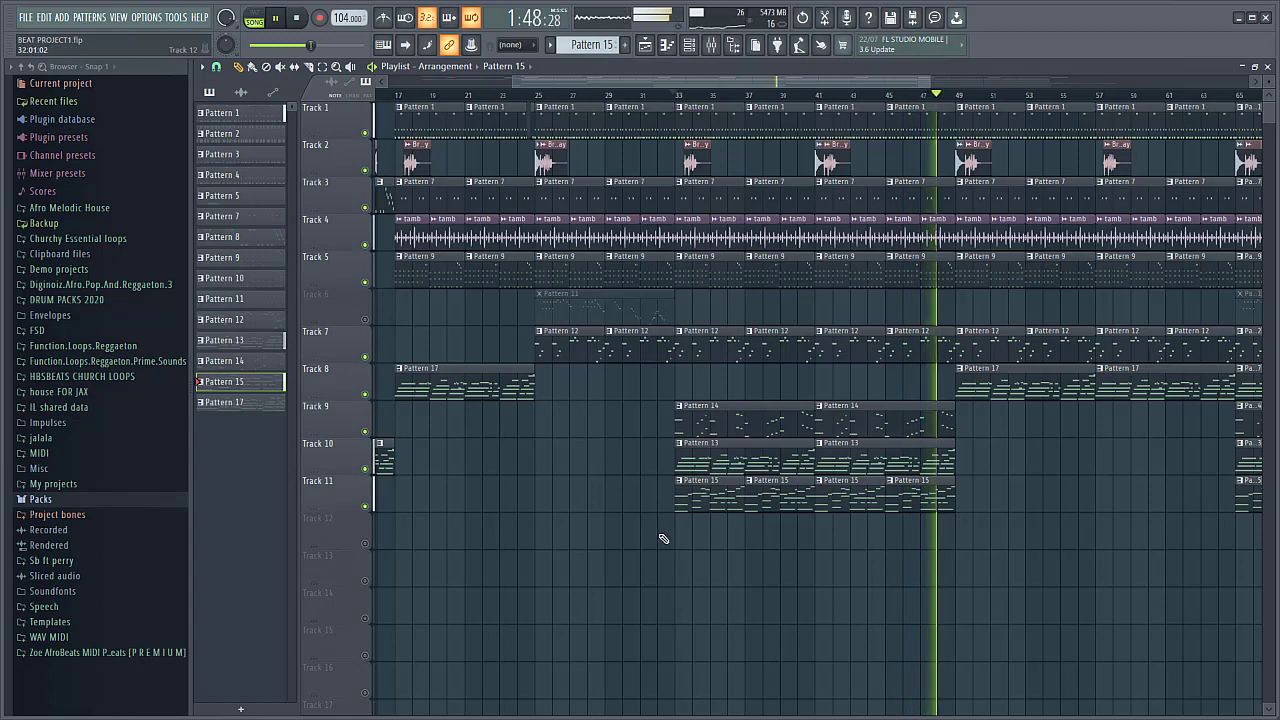
{"action": "scroll", "coordinate": [663, 534], "scroll_direction": "down", "scroll_amount": 3}
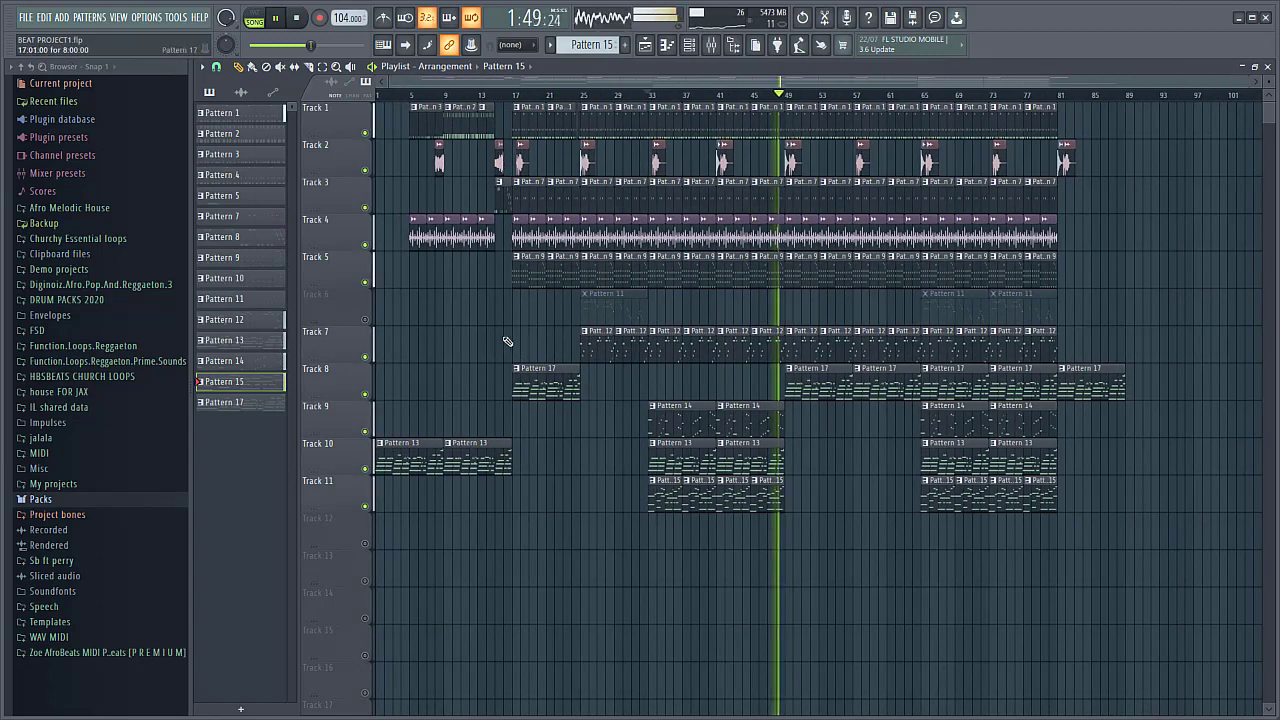
{"action": "left_click", "coordinate": [366, 319]}
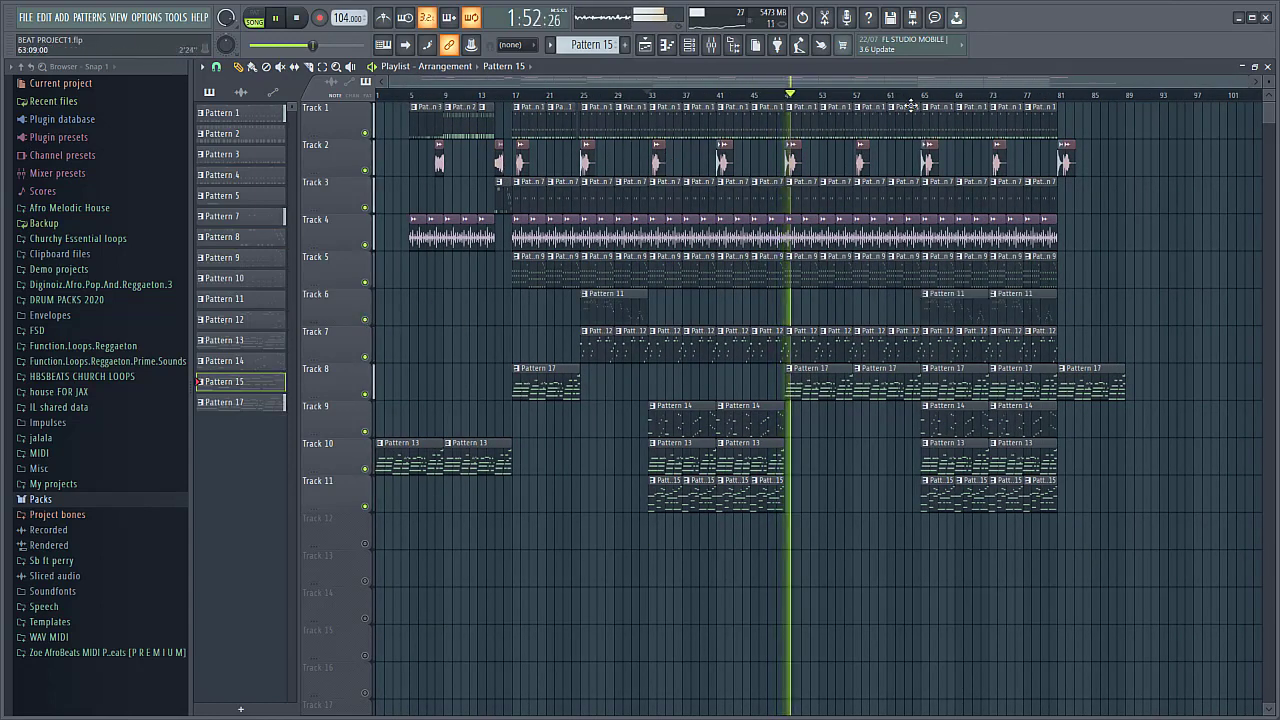
- Play the full arrangement in song mode and examine the levels across the mixer tracks
{"action": "left_click", "coordinate": [280, 18]}
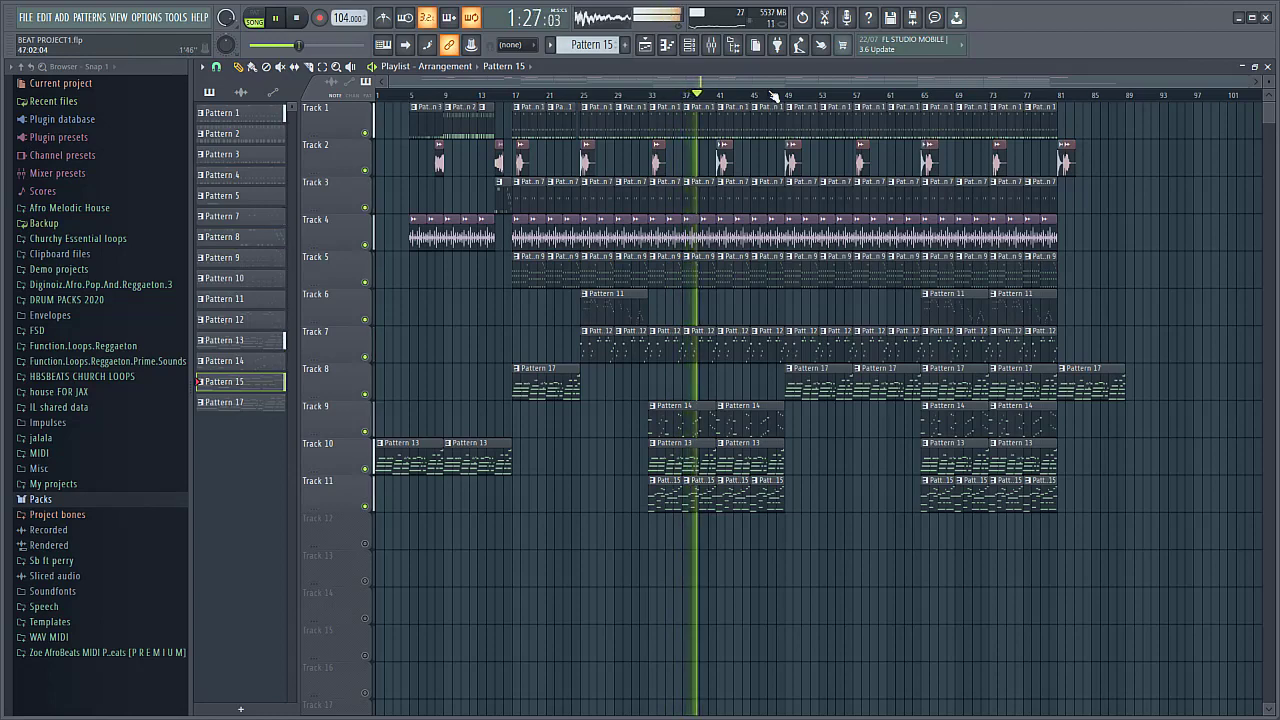
{"action": "left_click", "coordinate": [710, 44]}
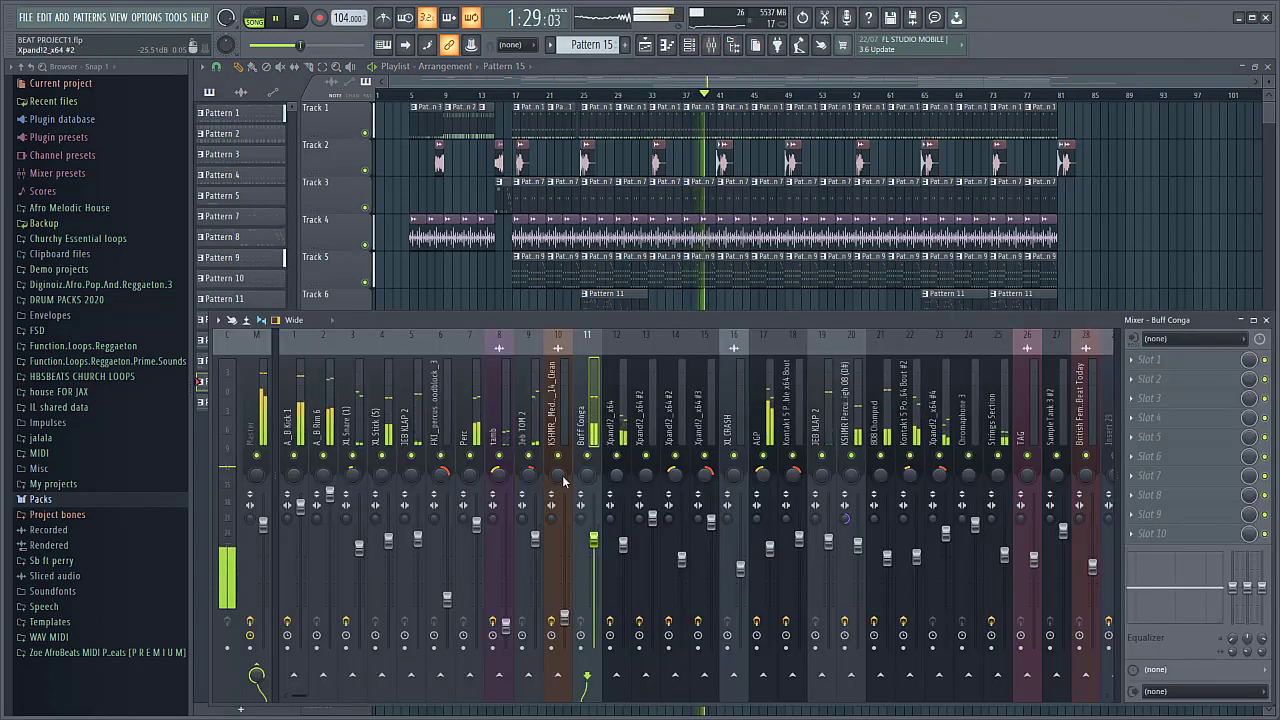
{"action": "scroll", "coordinate": [490, 410], "scroll_direction": "down", "scroll_amount": 3}
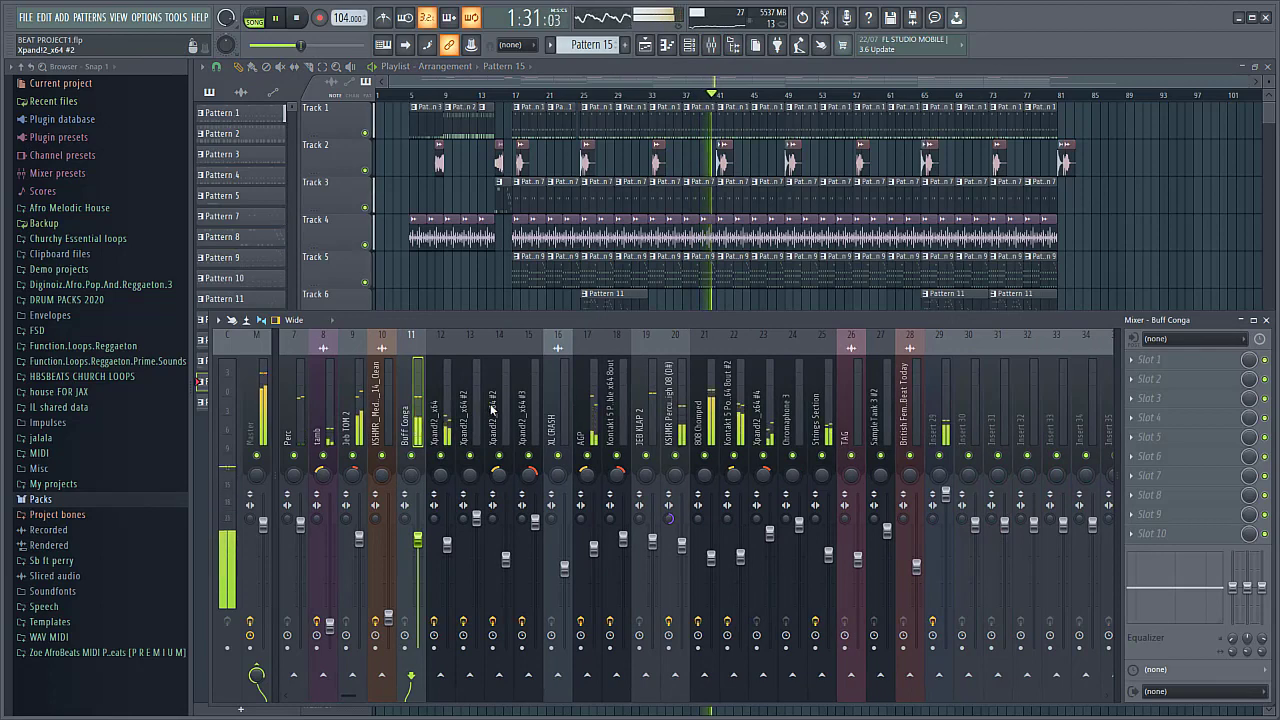
{"action": "scroll", "coordinate": [490, 405], "scroll_direction": "up", "scroll_amount": 3}
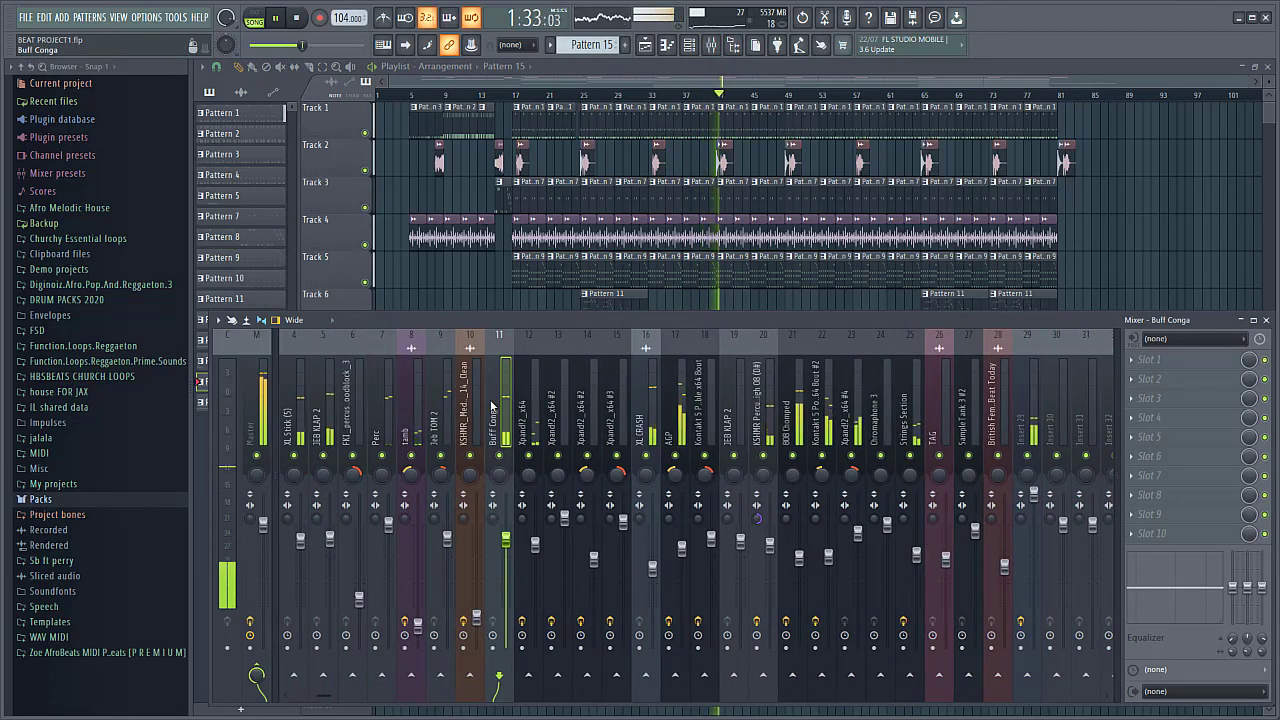